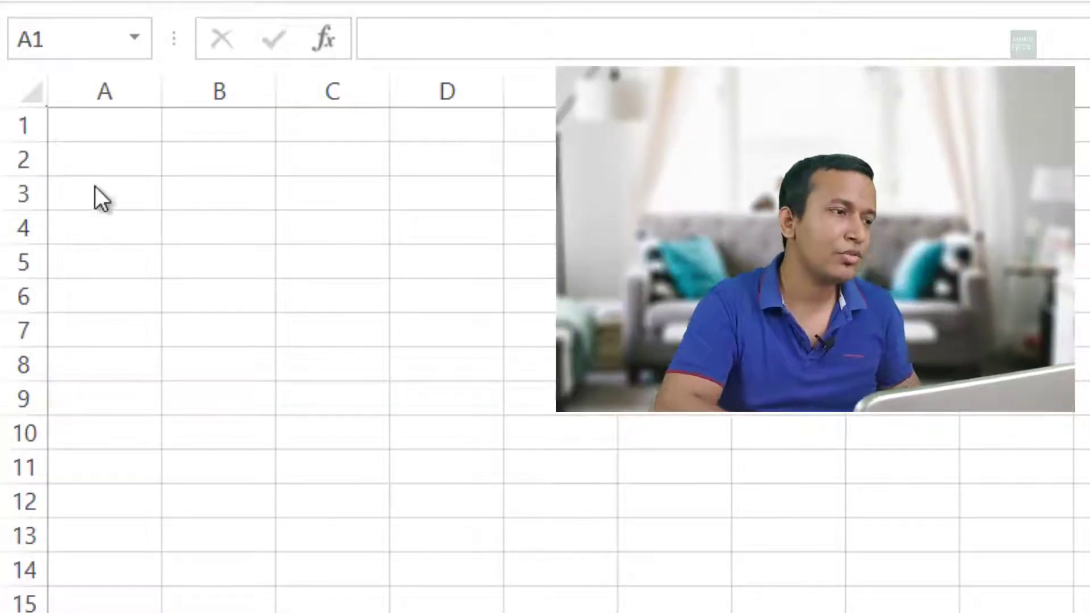
Enter 'Sample Text' in A3 with ABCDEF, ABC123, ABC DEF and ABC 123 below it, then autofit column A.
left_click(107, 197)
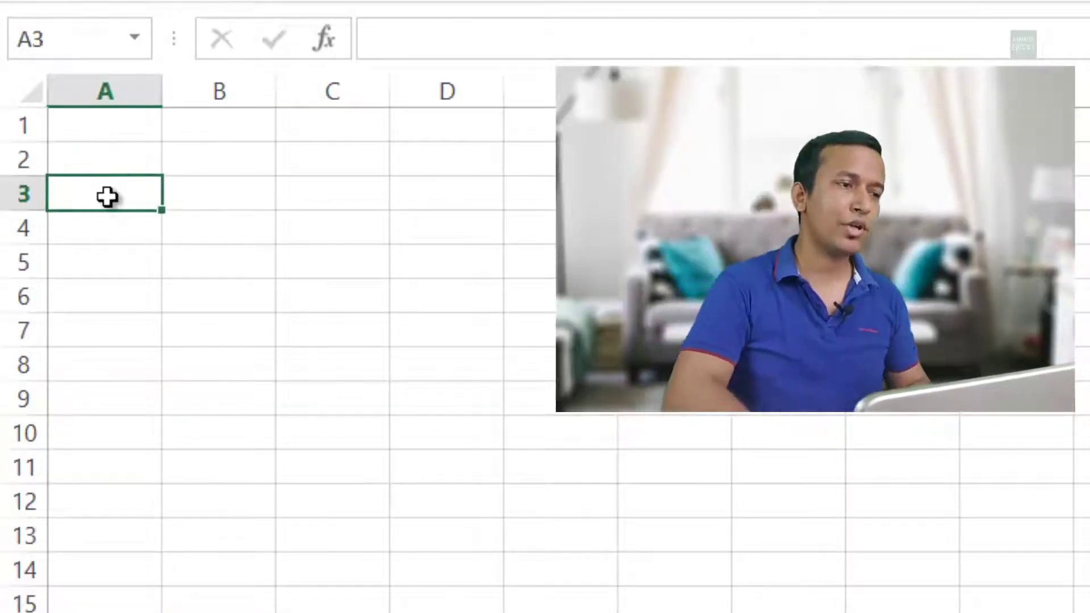
double_click(111, 197)
type("Sample T")
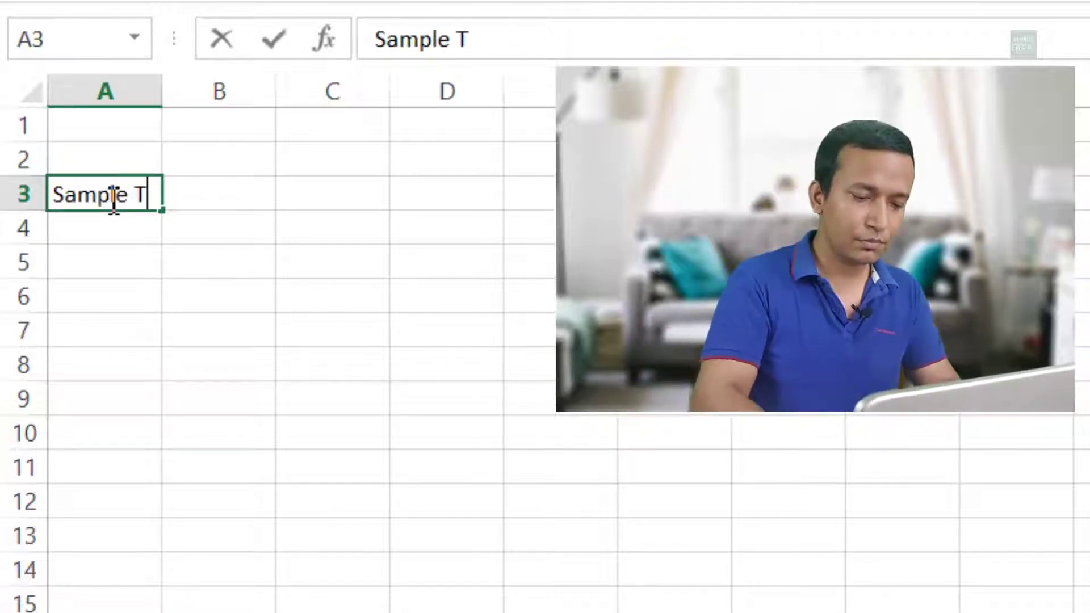
type("ext")
key("Return")
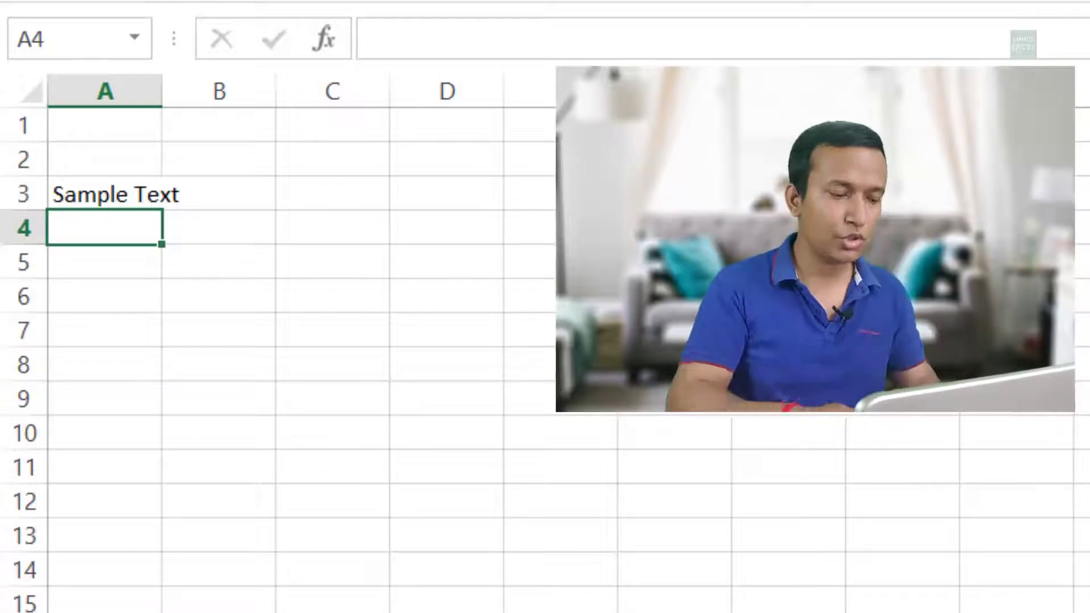
type("ABCDEF")
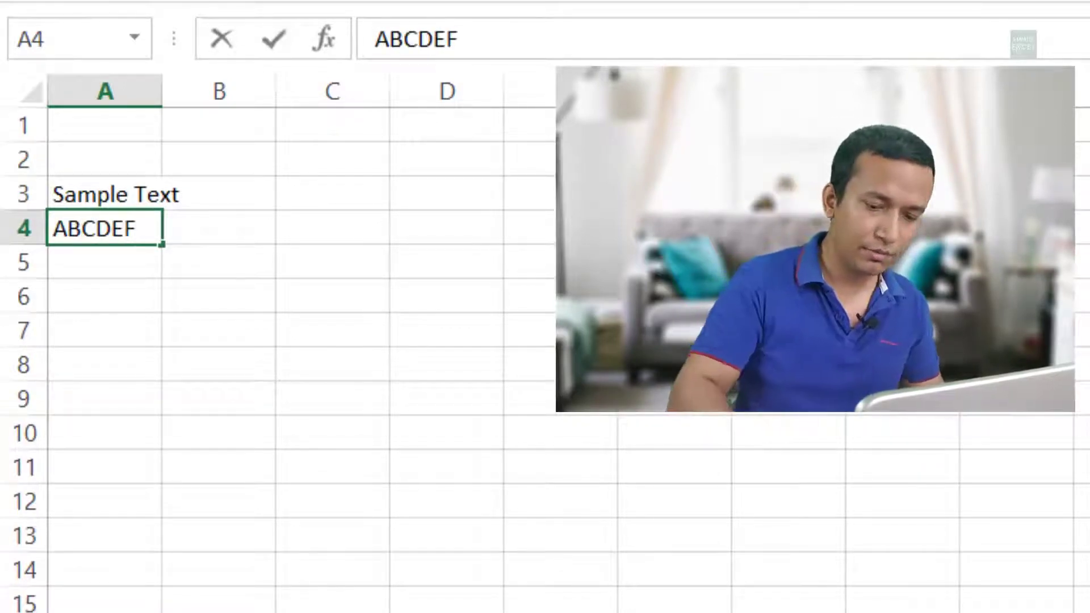
key("Return")
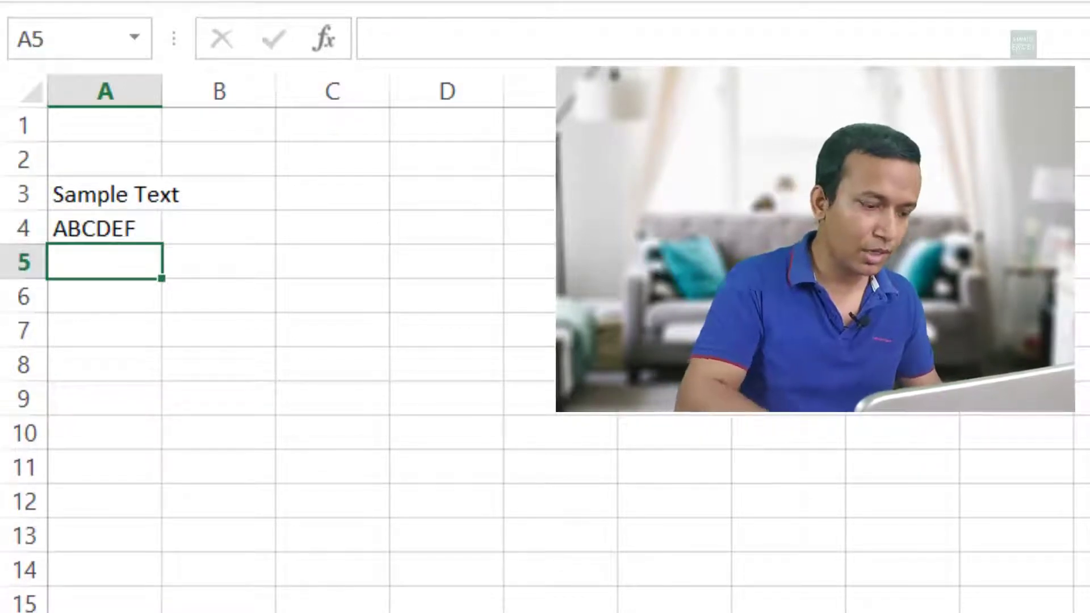
type("ABC")
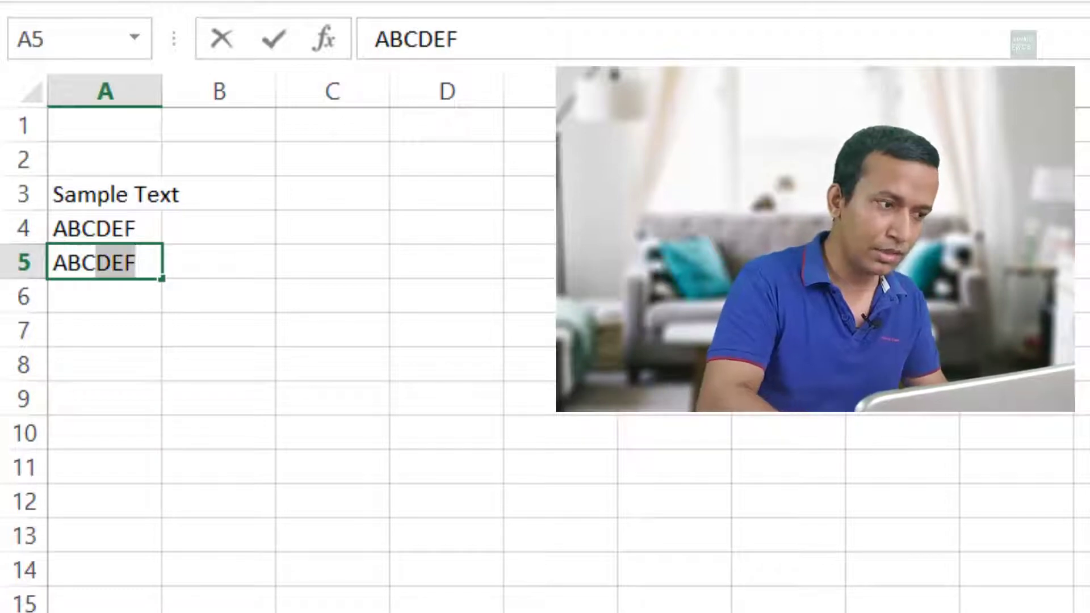
type("123")
key("Return")
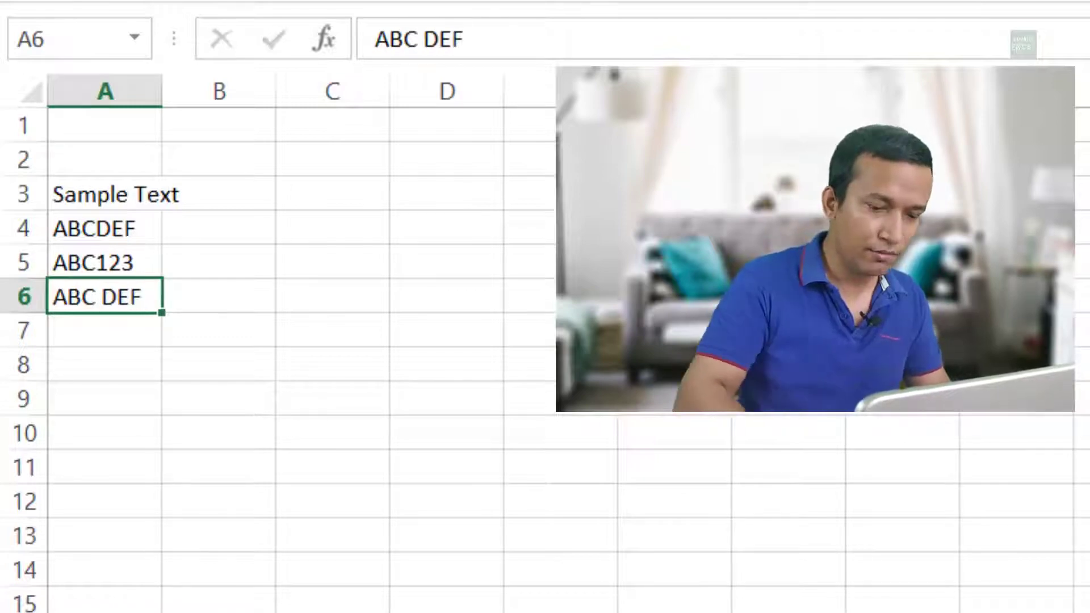
key("Return")
type("ABC")
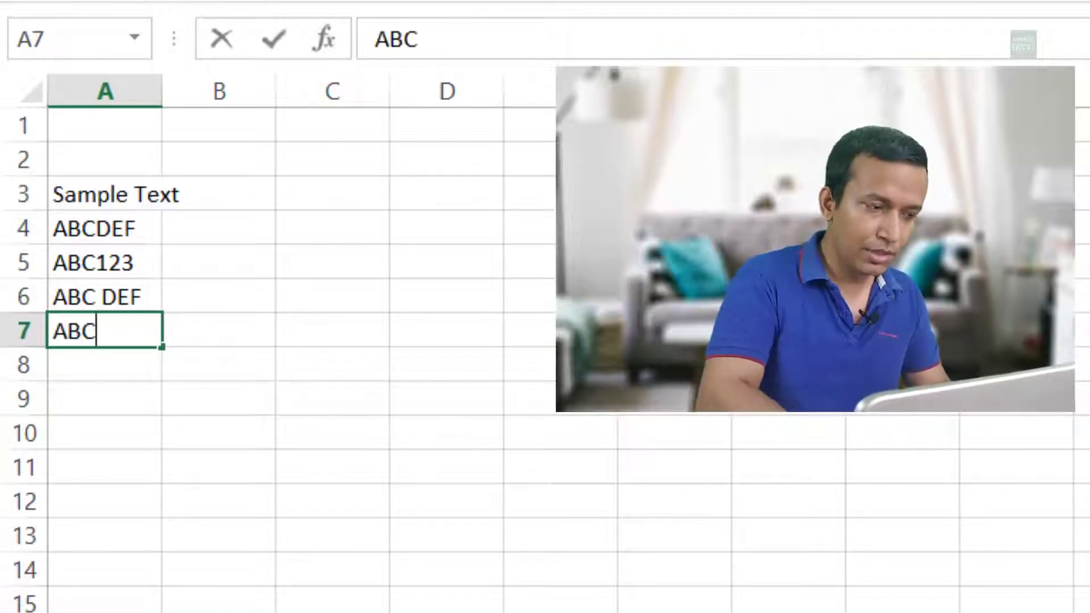
type("123")
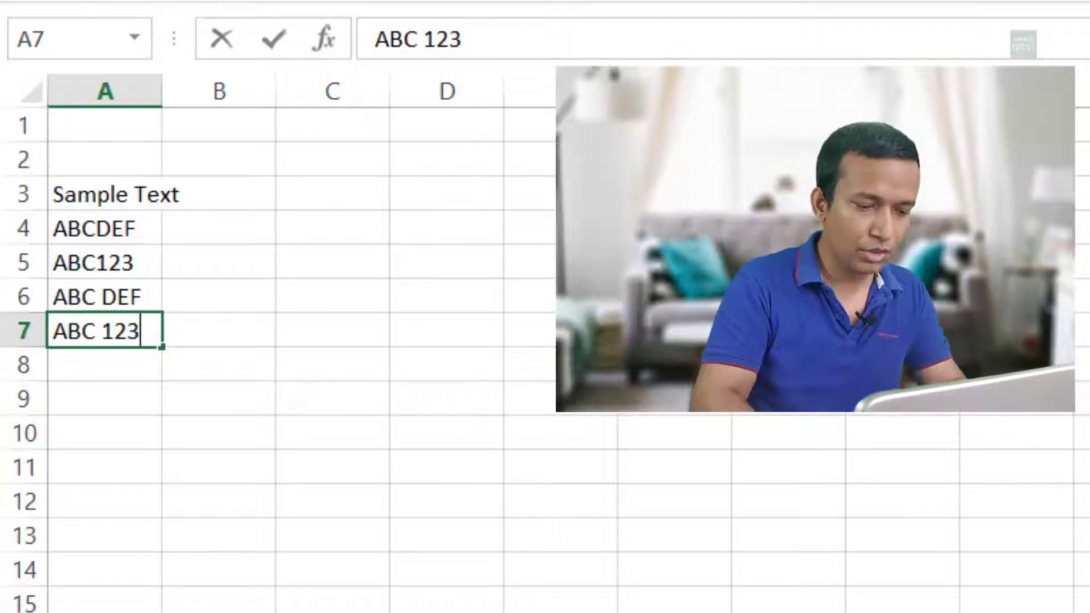
key("Return")
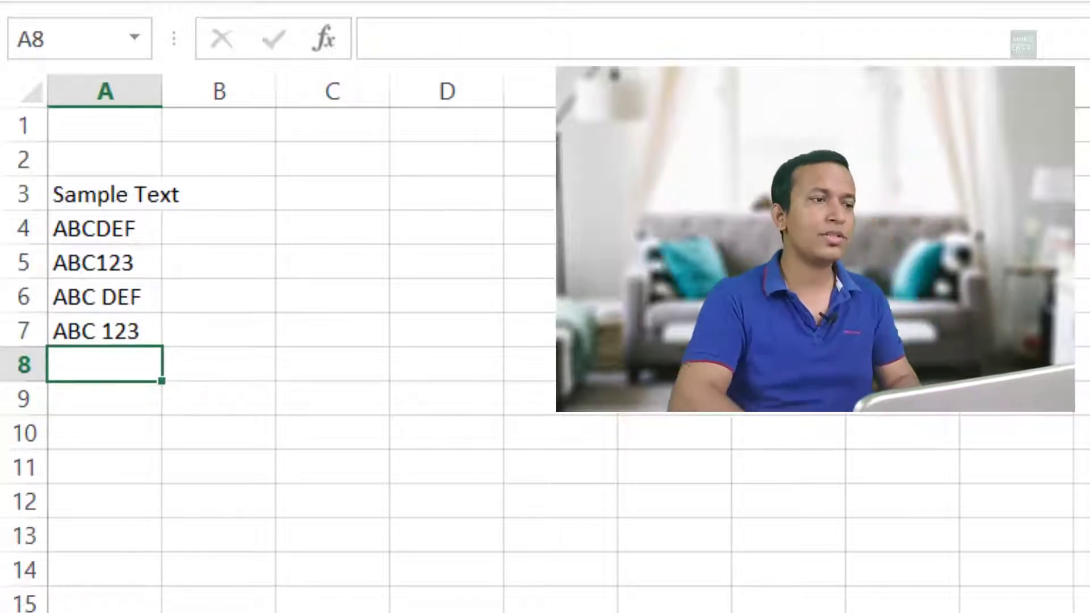
double_click(171, 89)
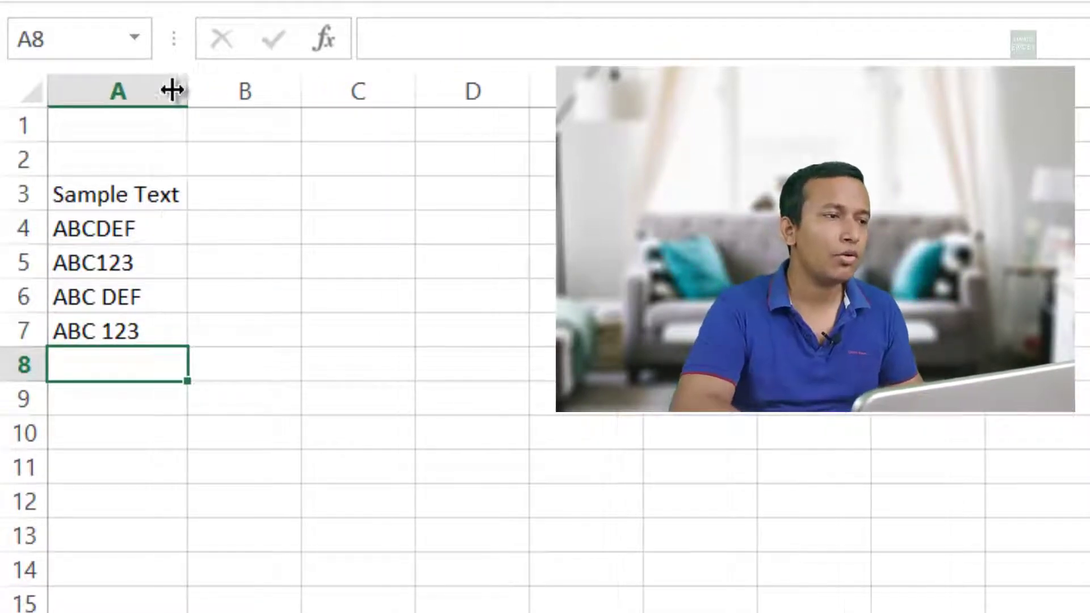
left_click(238, 232)
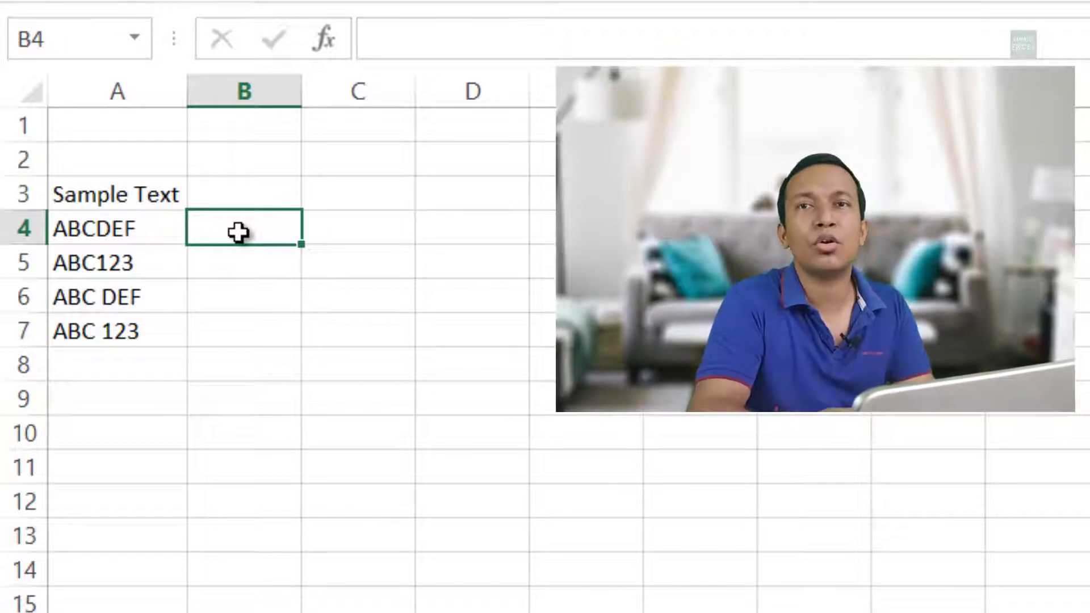
Enter =RIGHT(A4,3) in B4 so it returns DEF.
double_click(245, 235)
type("=r")
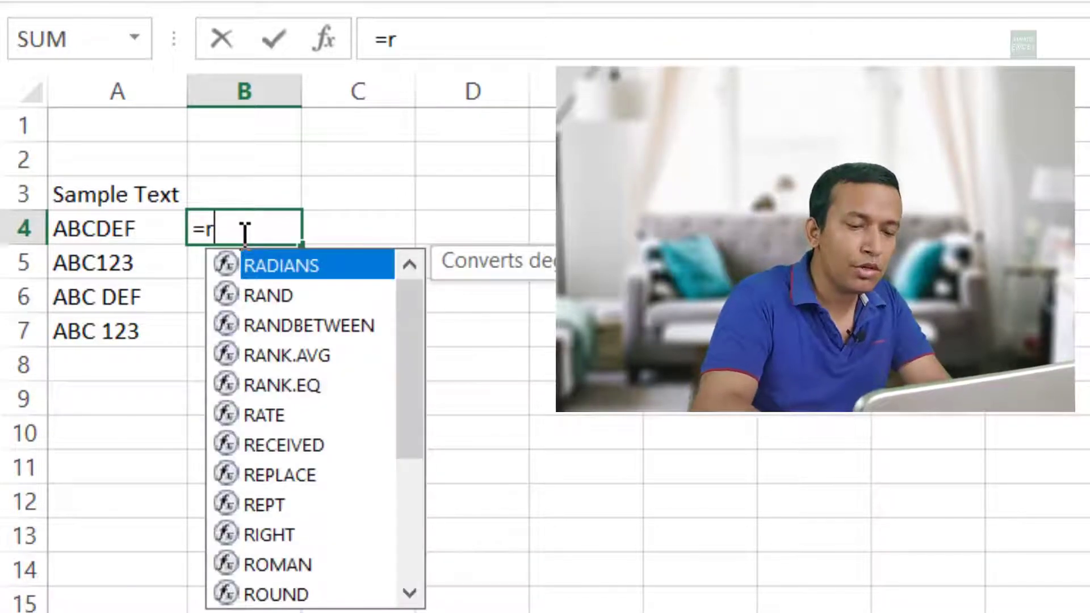
type("ight(")
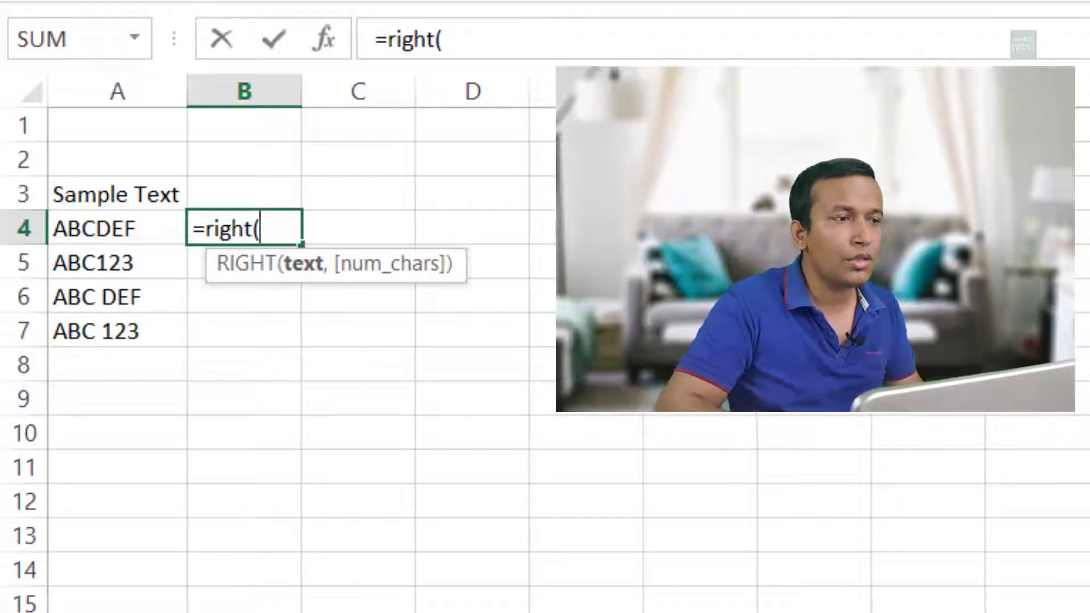
left_click(135, 229)
type(",")
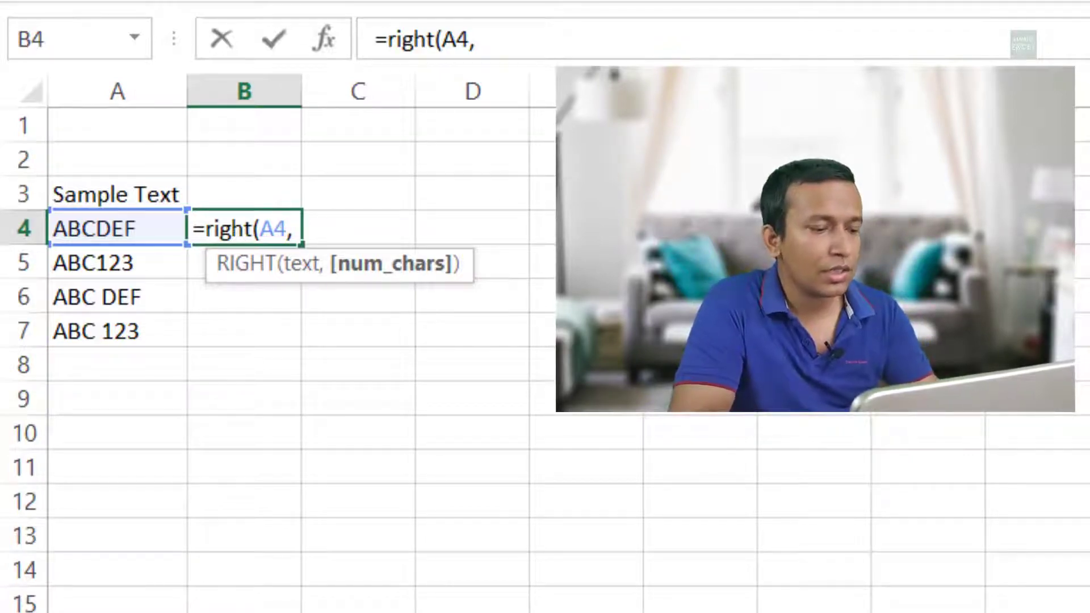
type("3)")
key("ctrl+Return")
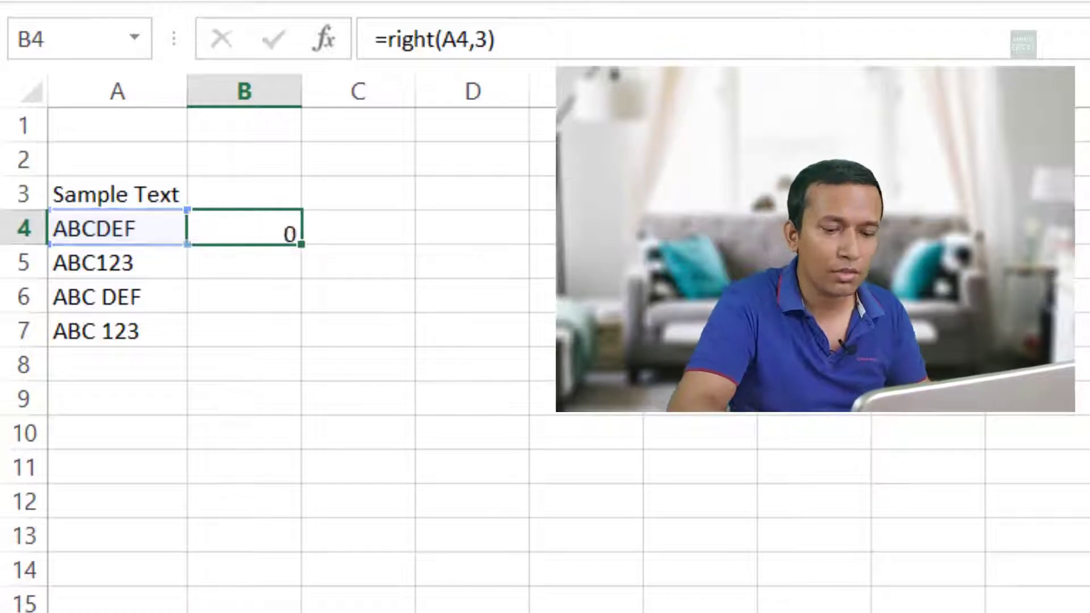
key("Return")
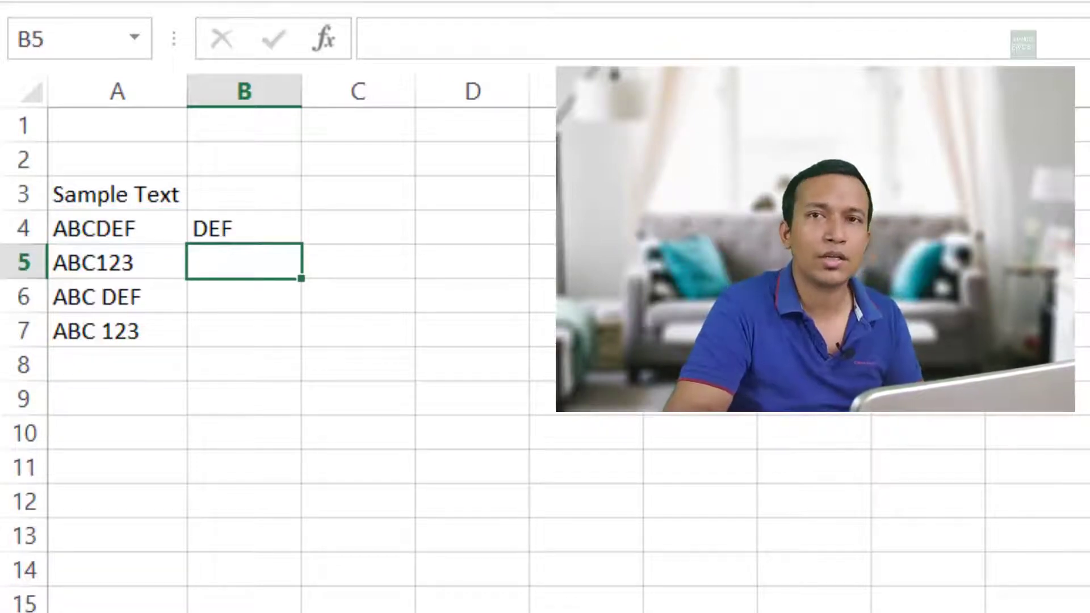
Fill the RIGHT formula down to B7, giving 123, DEF and 123.
left_click(272, 224)
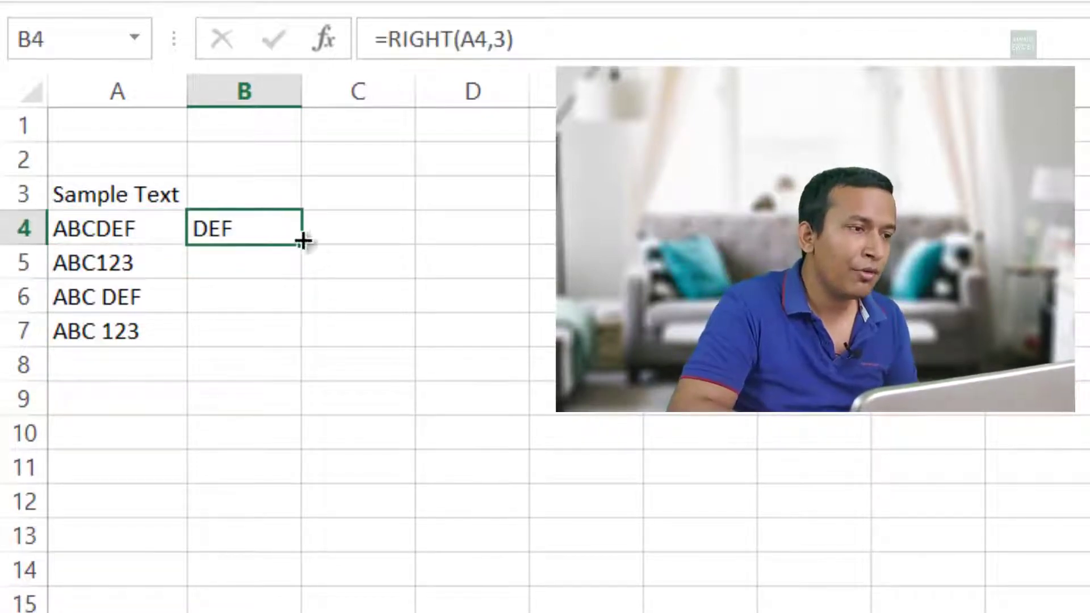
left_click_drag(310, 253, 305, 349)
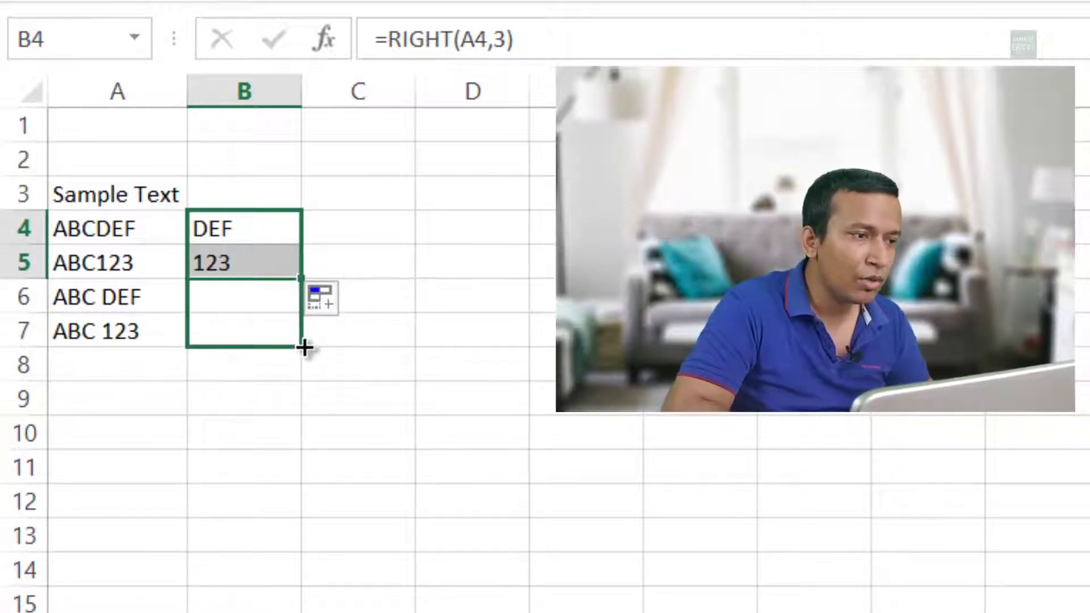
left_click(663, 433)
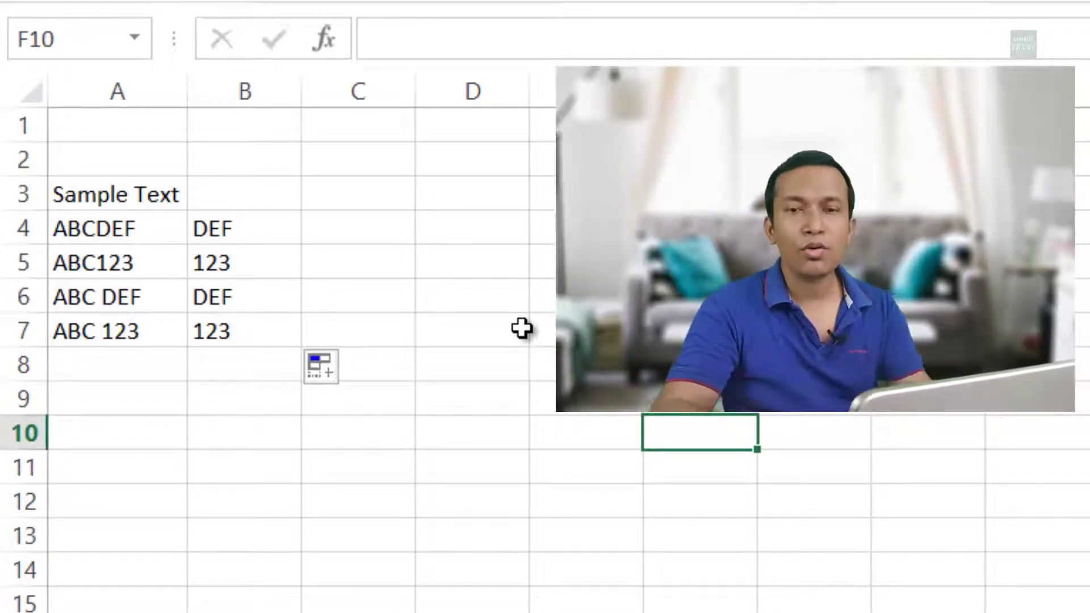
Type an artist's full name in A10 and Linkin Park in A11, correcting the A10 spelling.
key("Left")
key("Left")
key("Left")
key("Left")
key("Left")
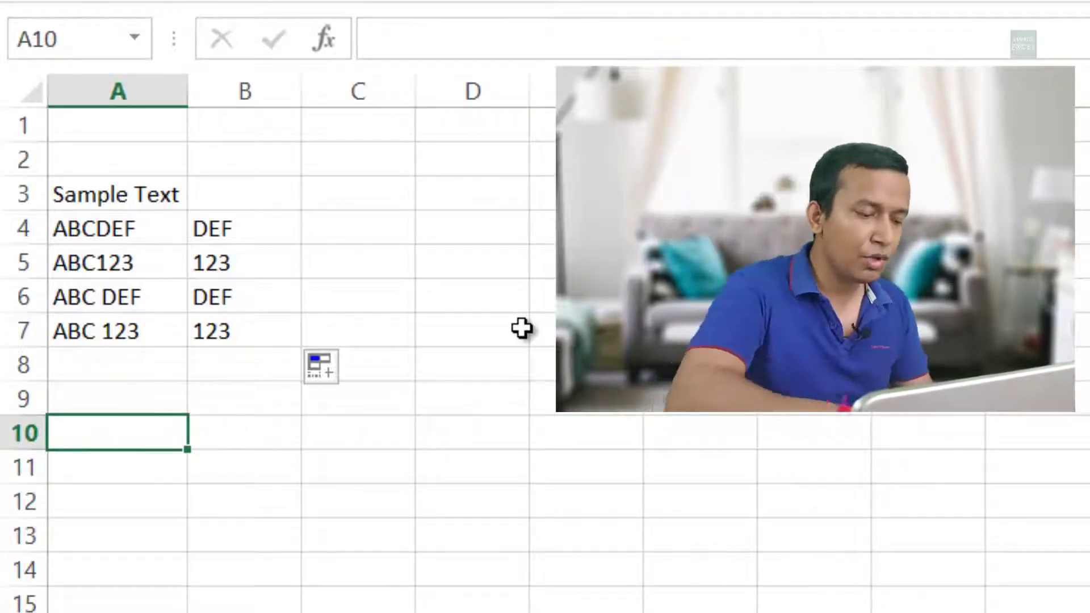
key("F2")
type("Waker")
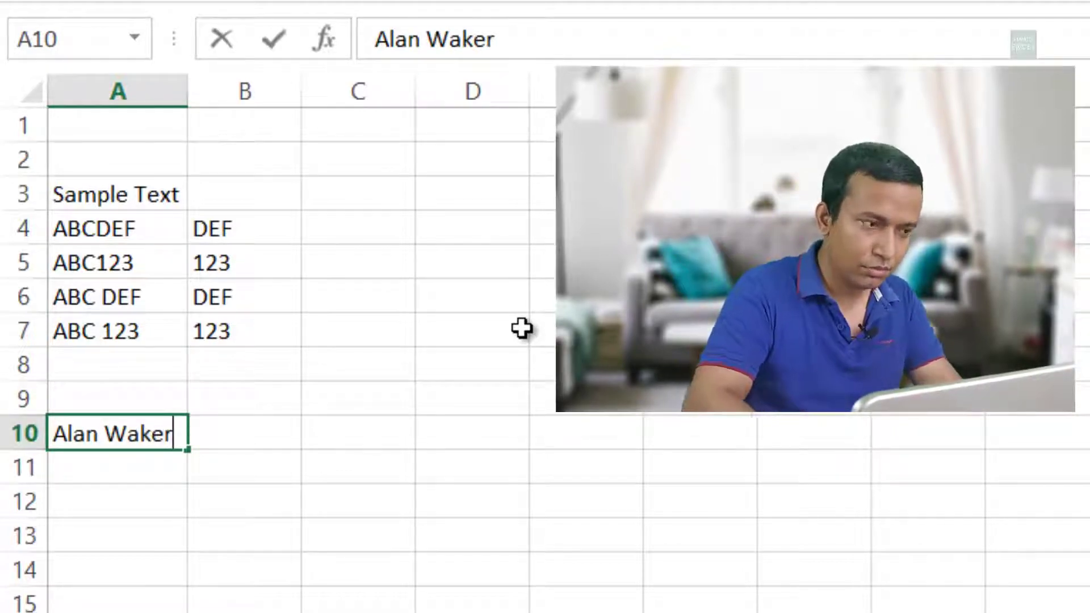
key("Return")
type("Linkin Park")
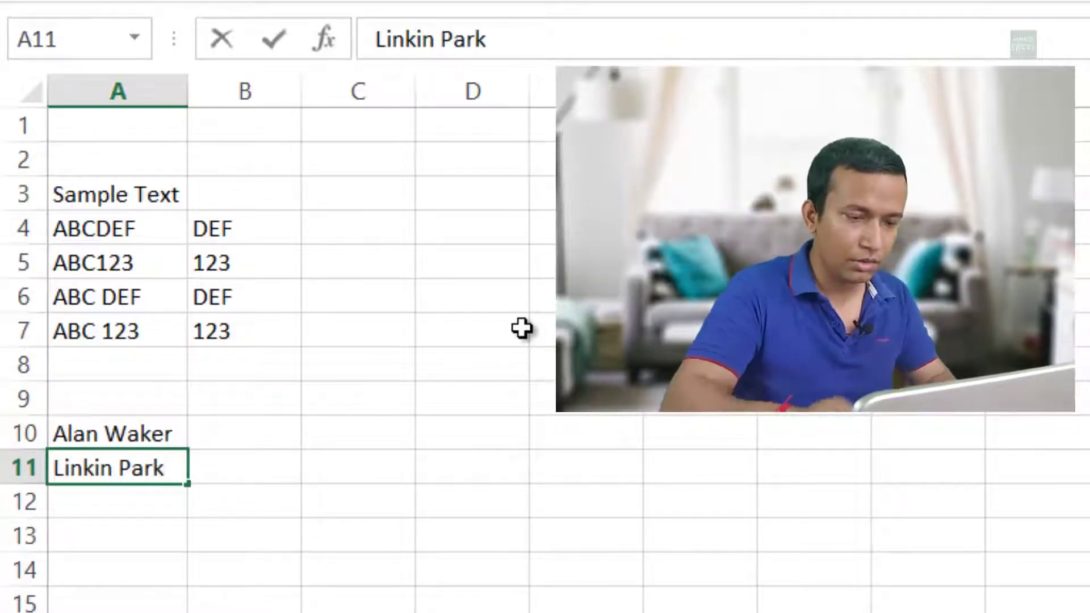
key("Tab")
key("Up")
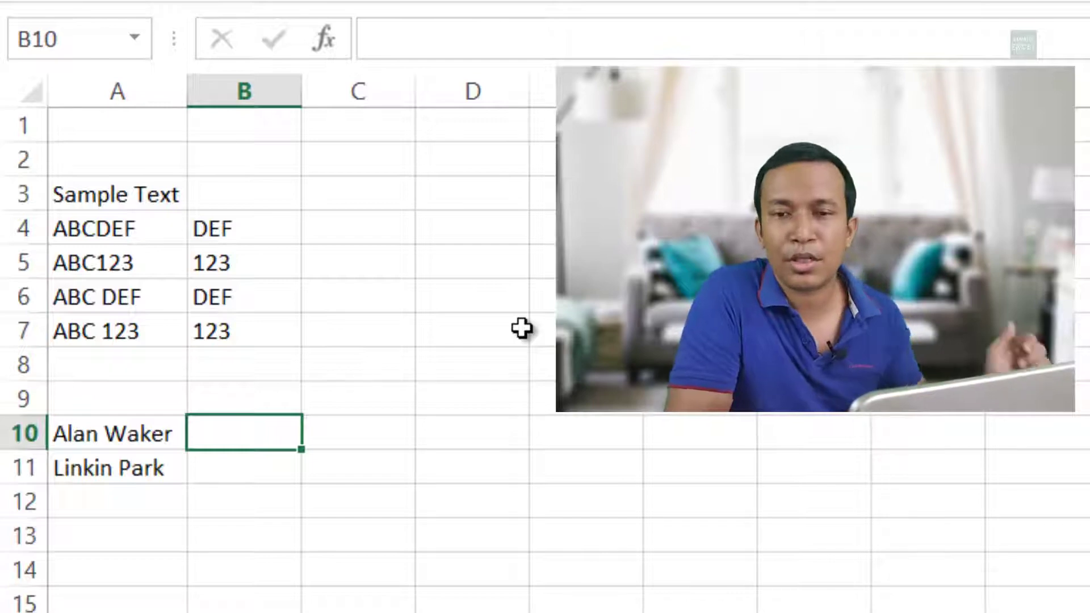
key("Left")
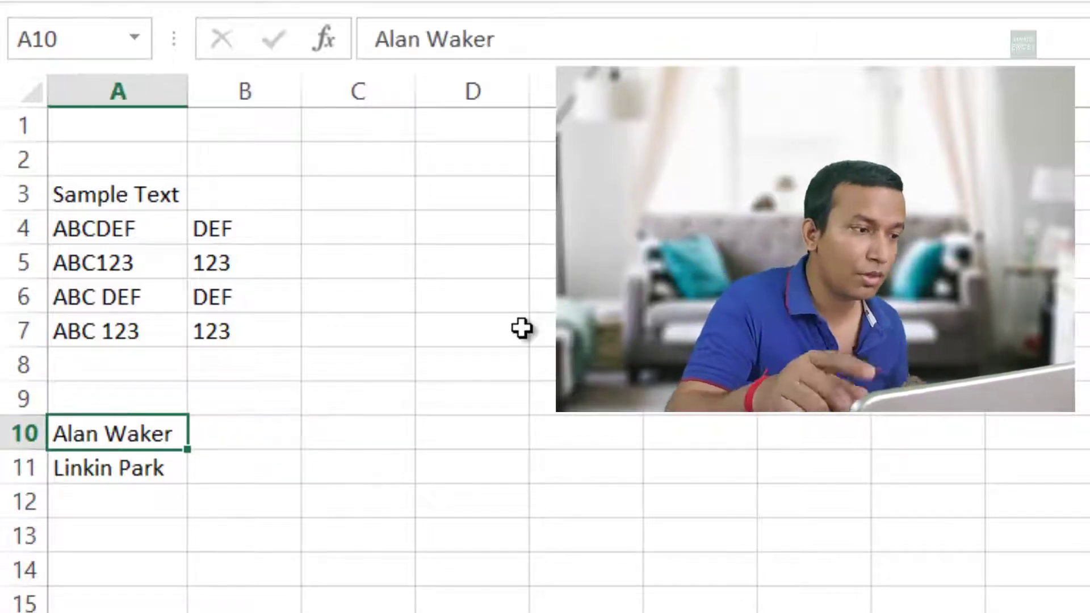
type("Alan ")
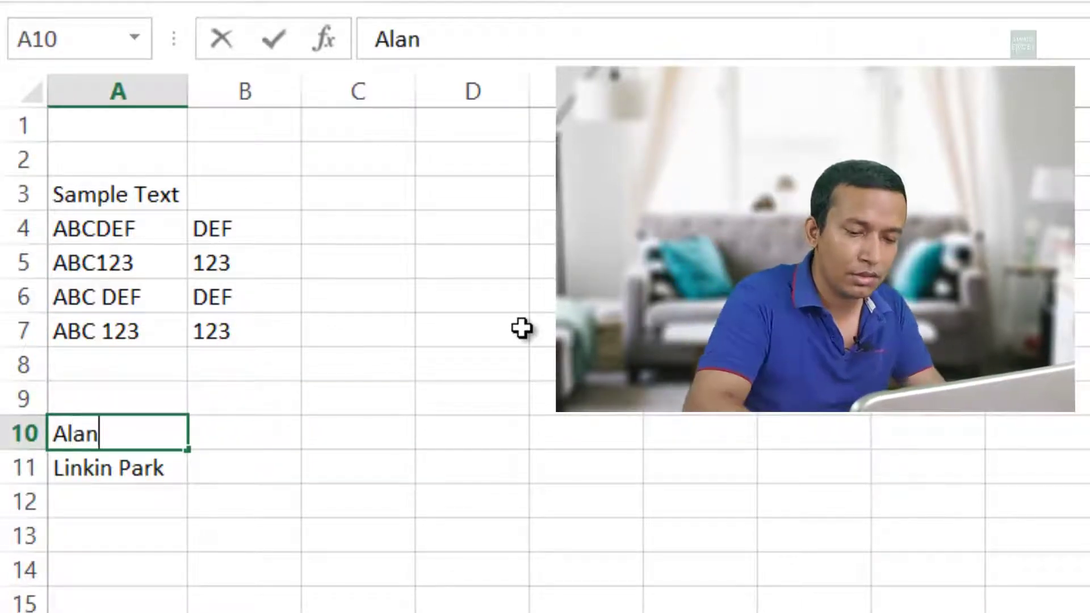
type("Walker")
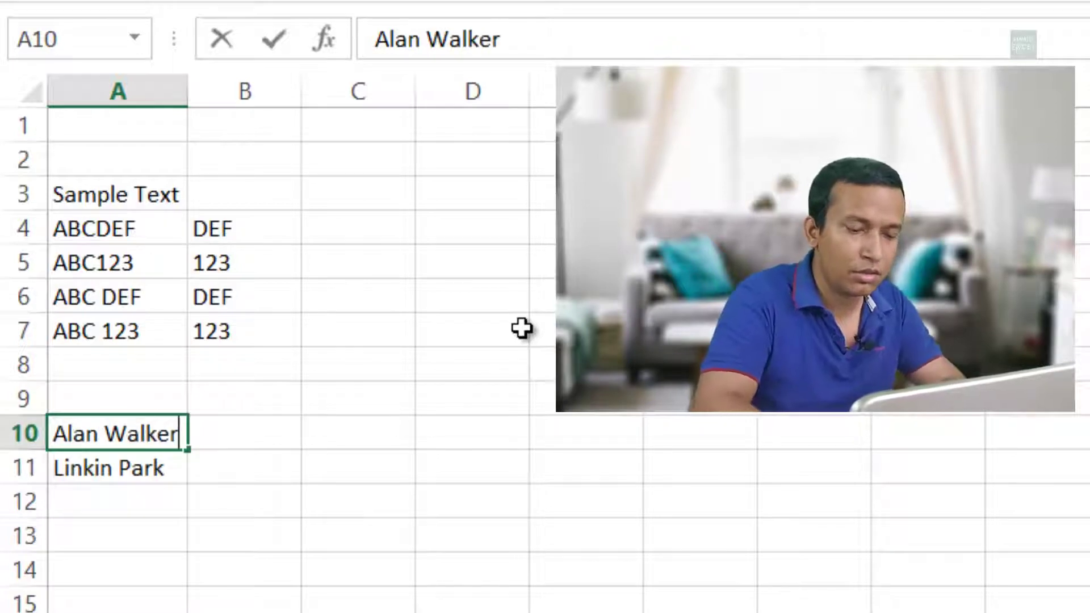
key("Tab")
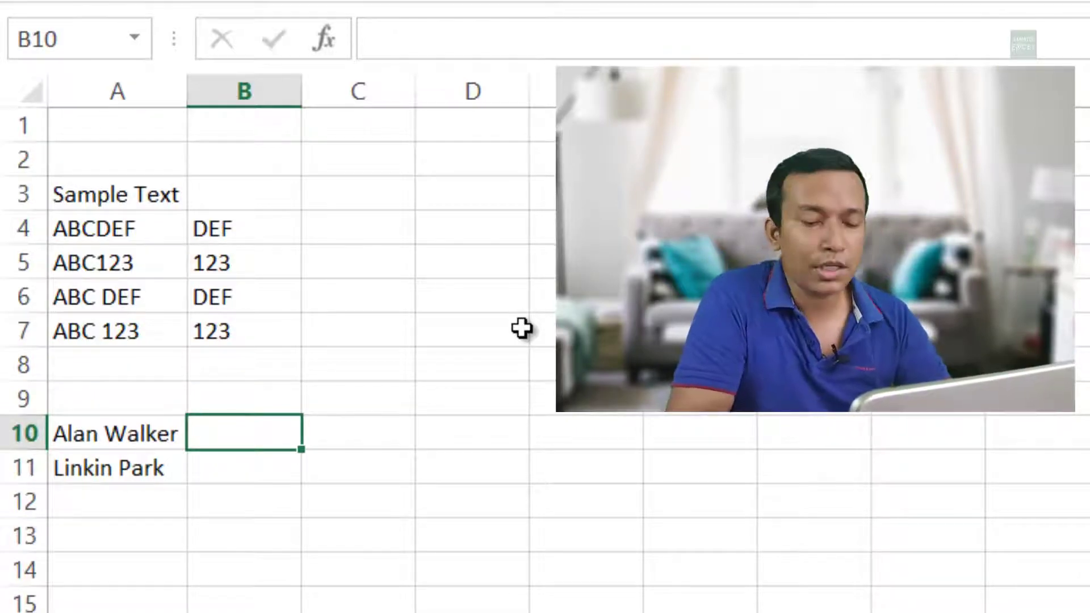
Enter =RIGHT(A10,7) in B10 to pull the name's last seven characters.
type("=righ")
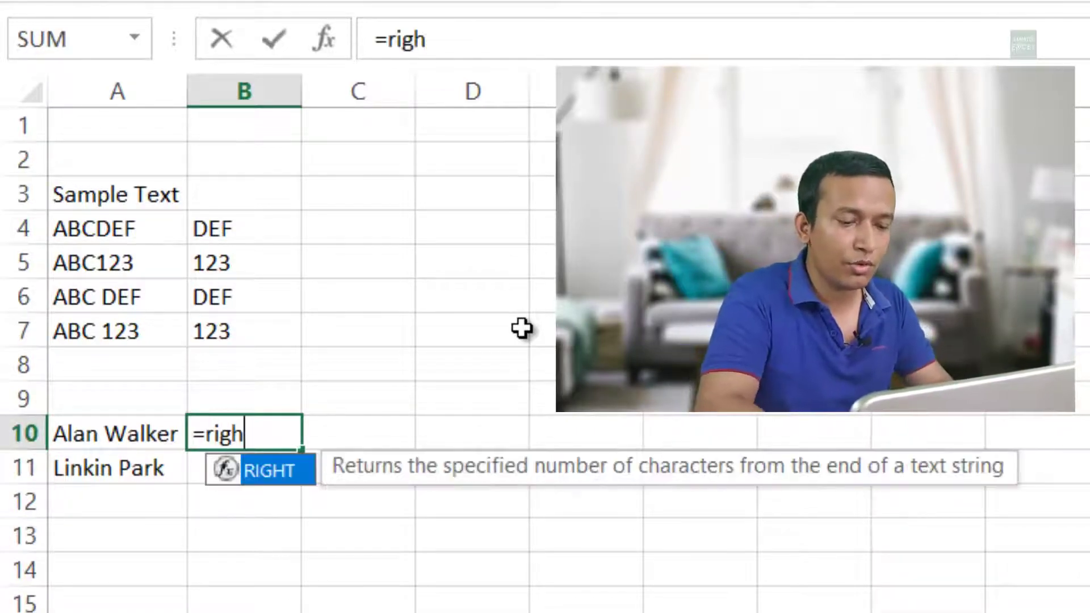
type("(")
key("BackSpace")
type("t(")
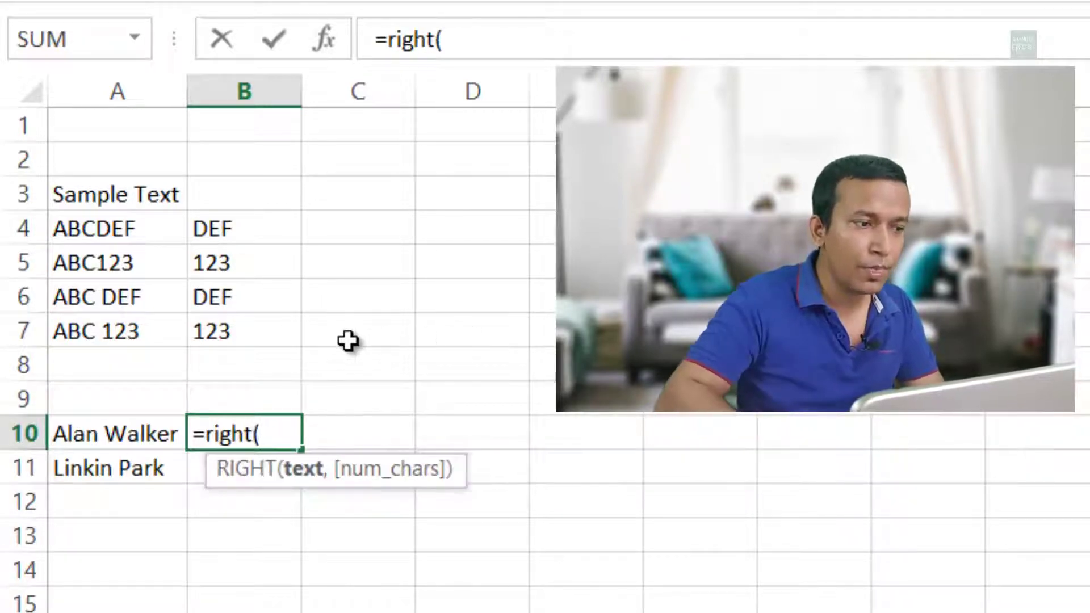
left_click(142, 433)
type(",7")
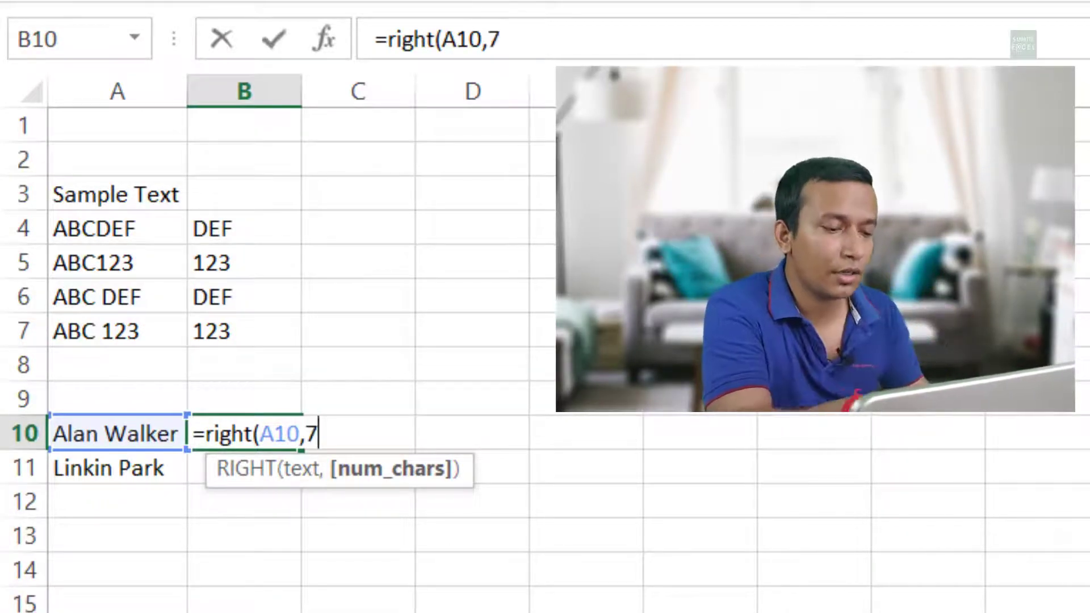
type(")")
key("Return")
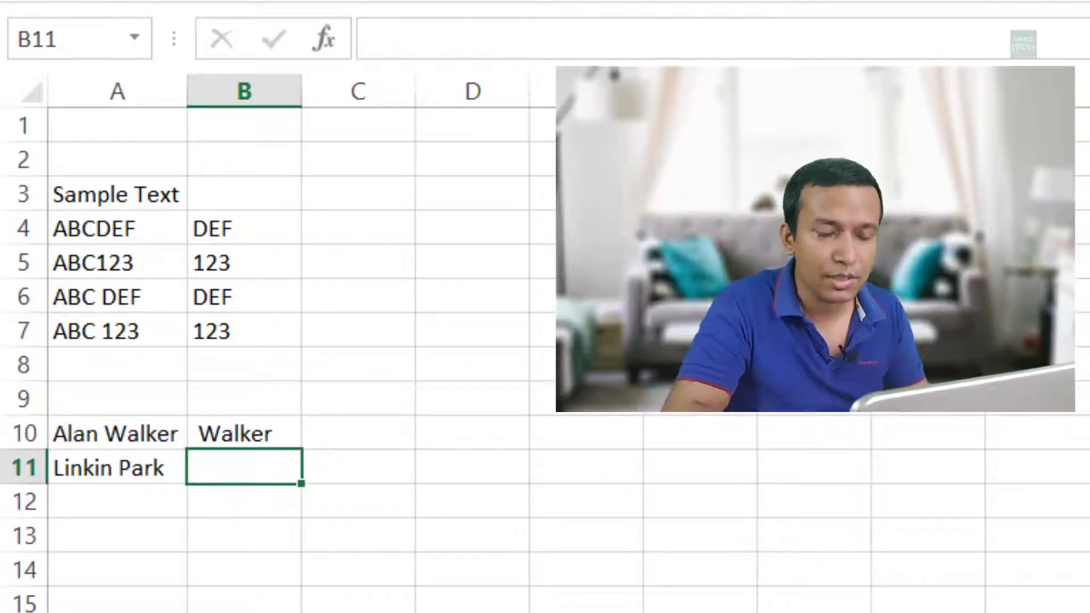
Copy the RIGHT formula to B11, showing 'in Park', and compare it against the names.
left_click(271, 437)
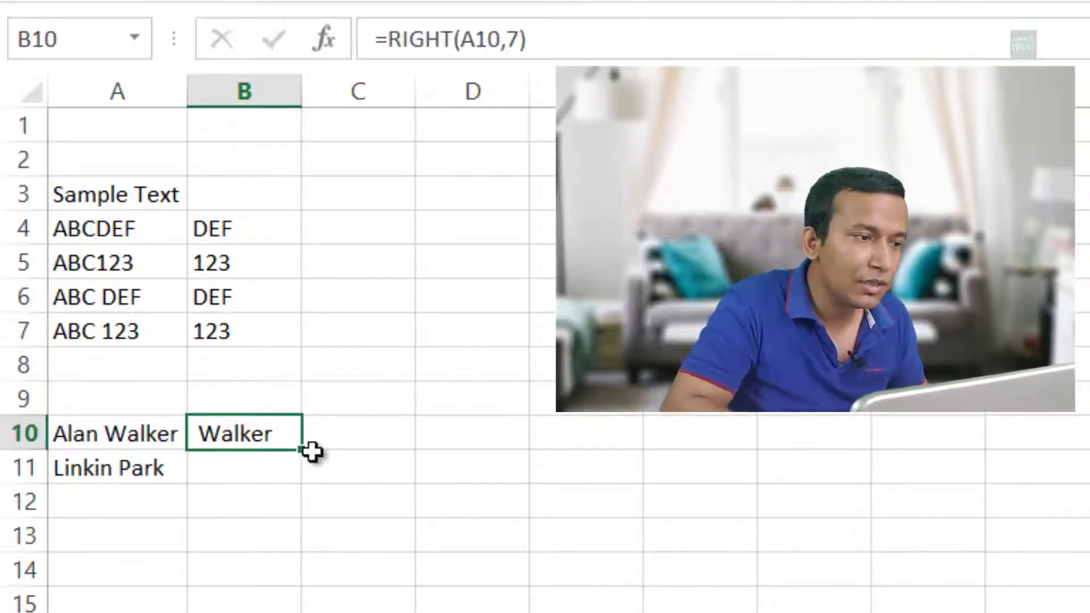
left_click_drag(304, 454, 305, 477)
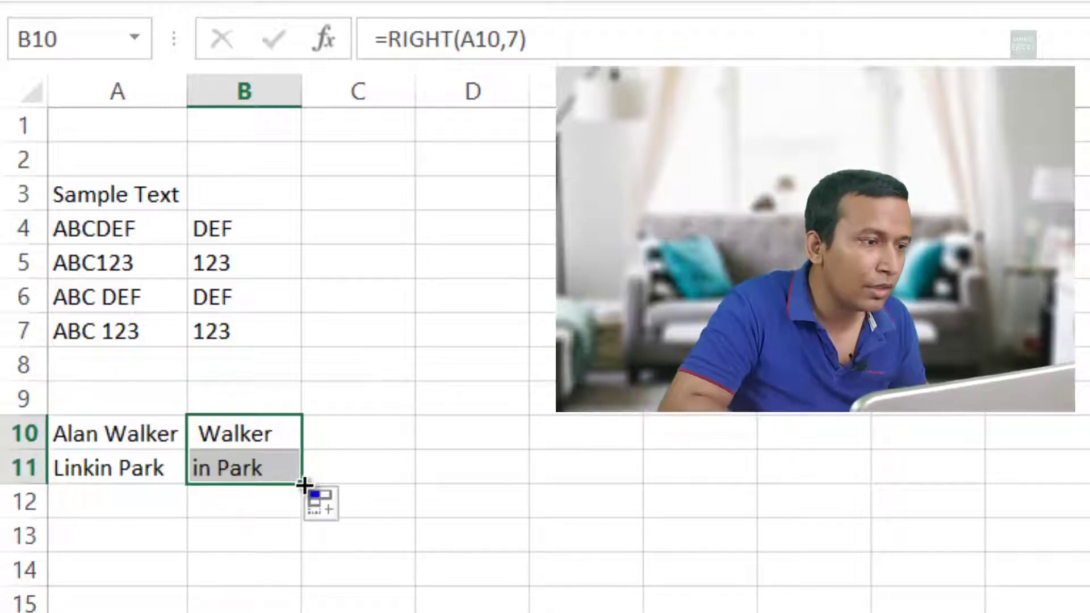
left_click(630, 569)
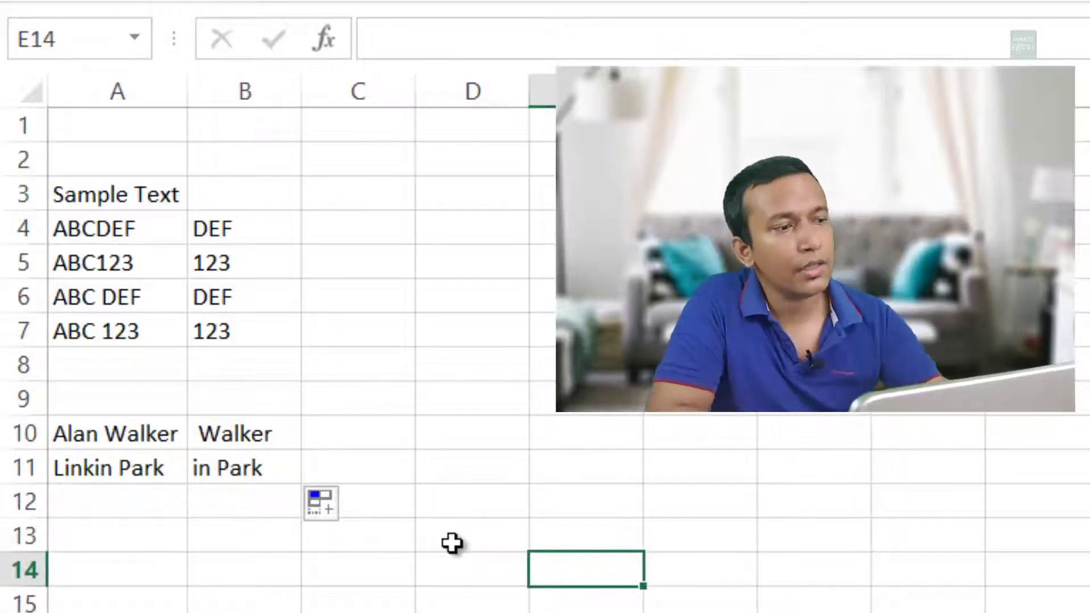
left_click(159, 432)
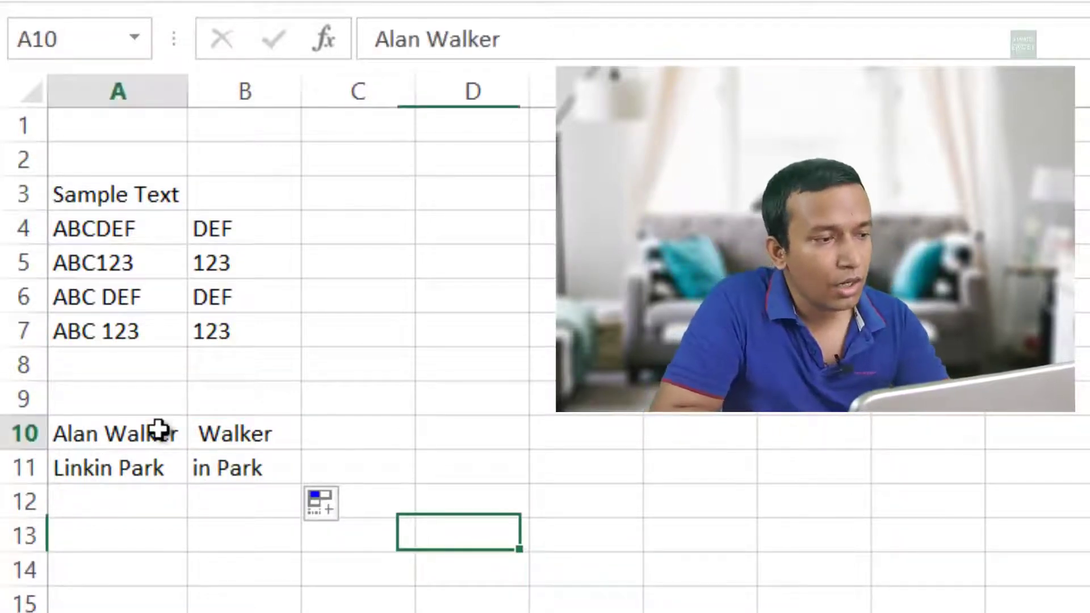
left_click(135, 470)
left_click(135, 438)
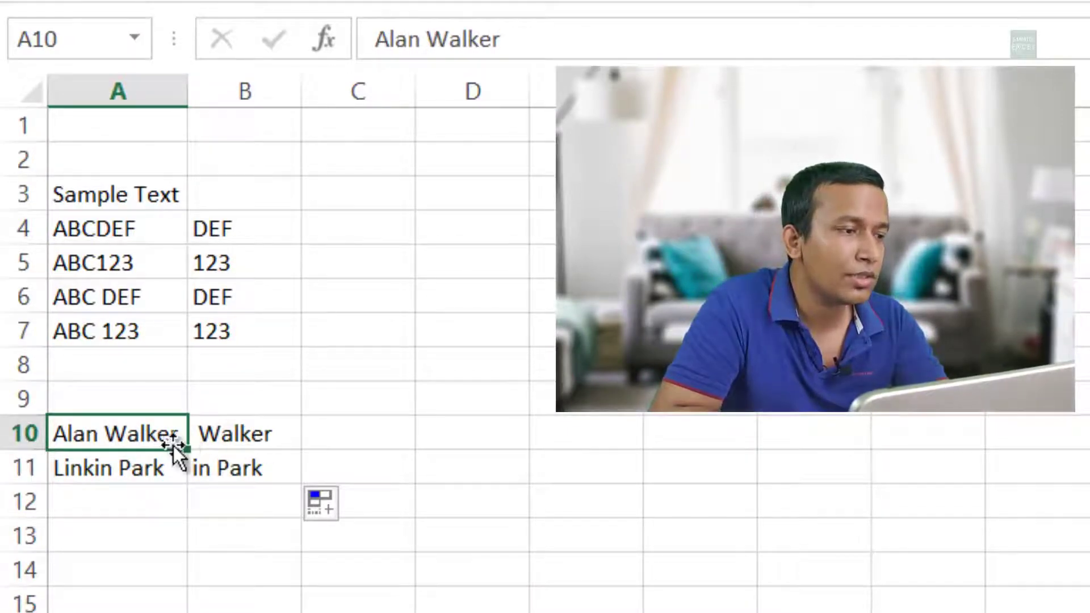
left_click(158, 466)
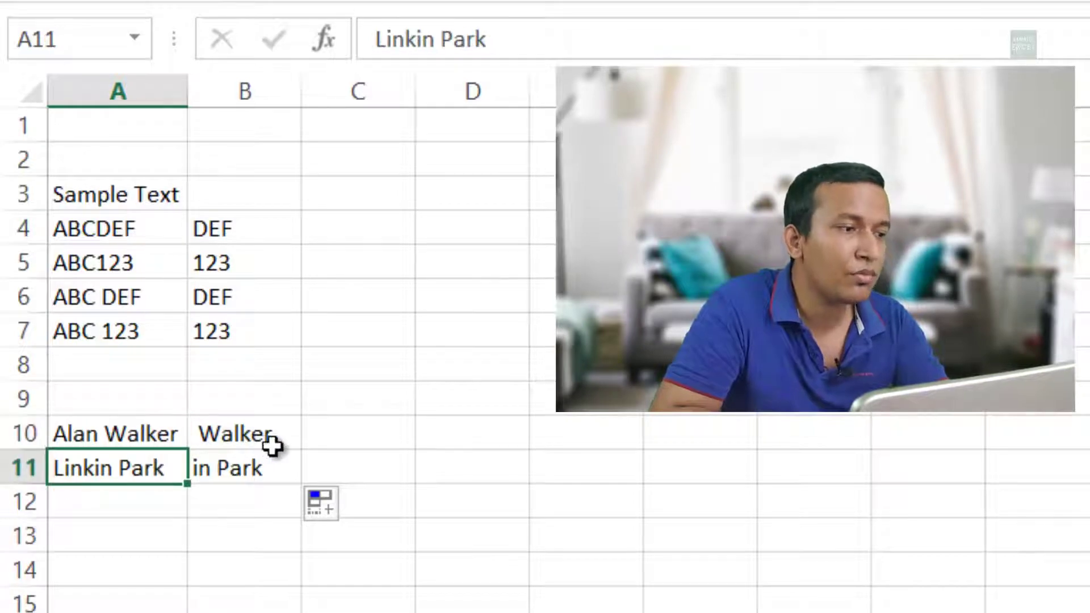
left_click(252, 466)
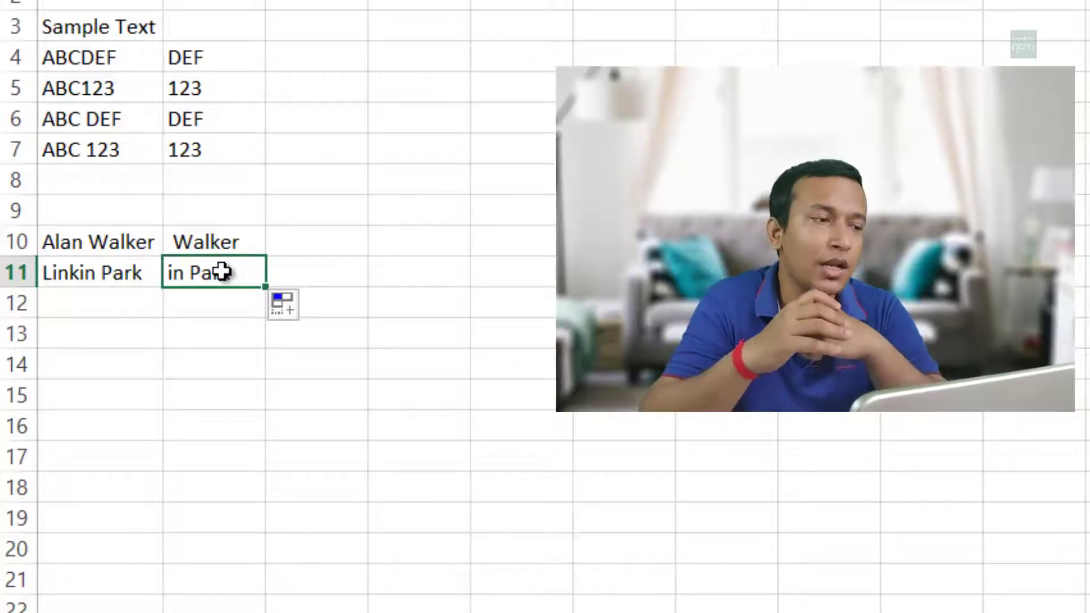
Add the heading 'Find/ search' in A17.
left_click(129, 468)
type("Fi")
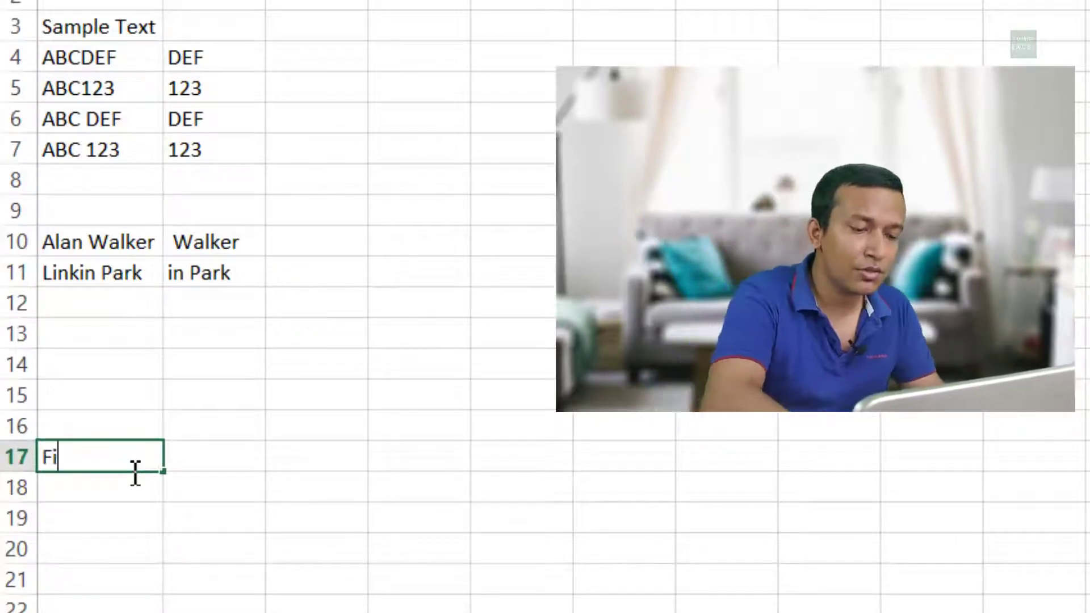
type("nd/ se")
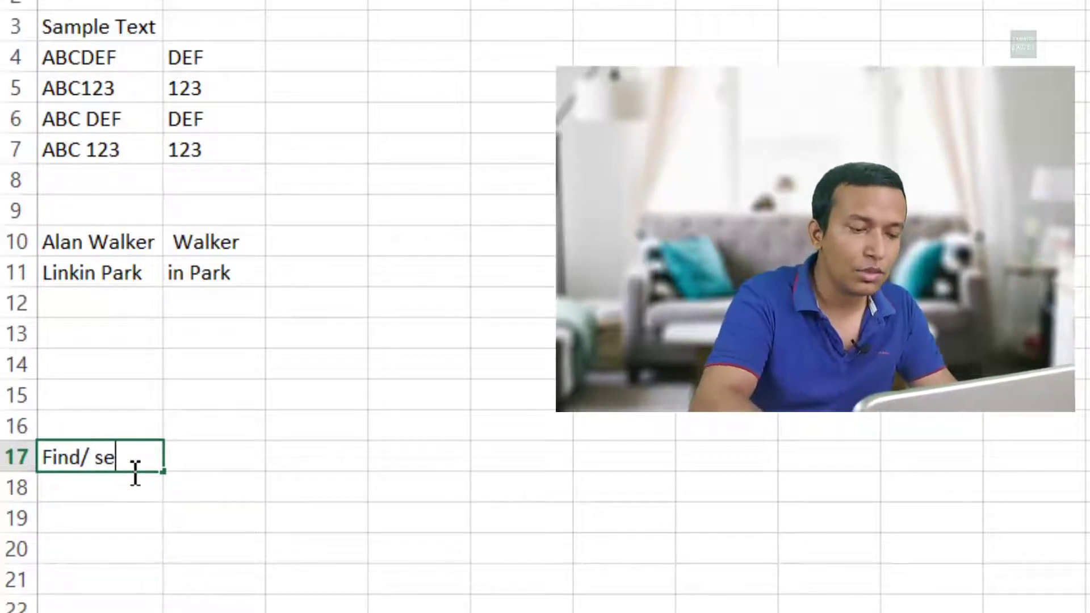
type("arch")
key("Return")
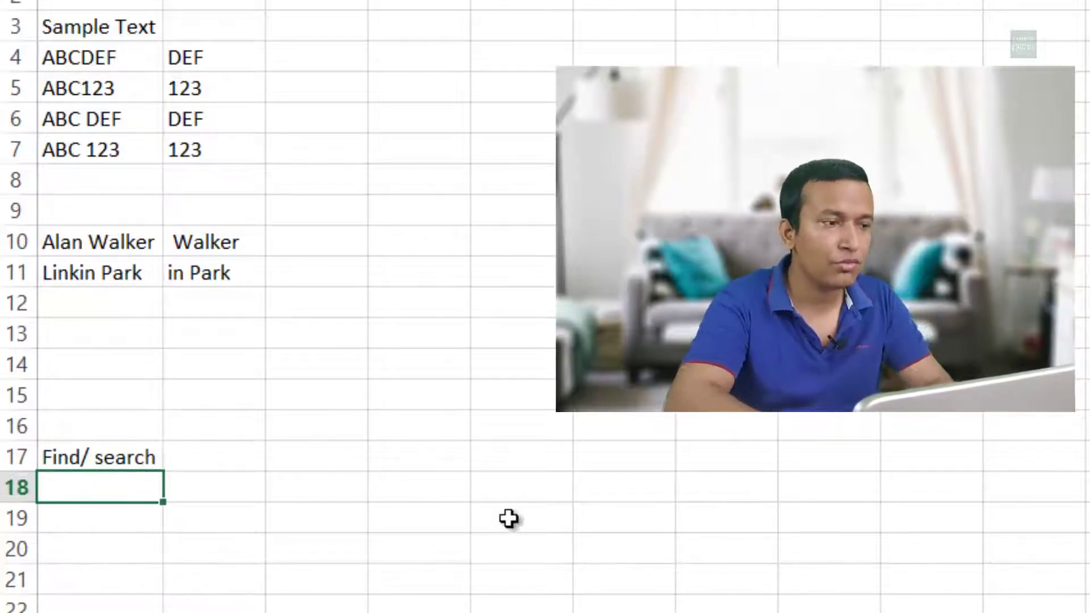
left_click(310, 494)
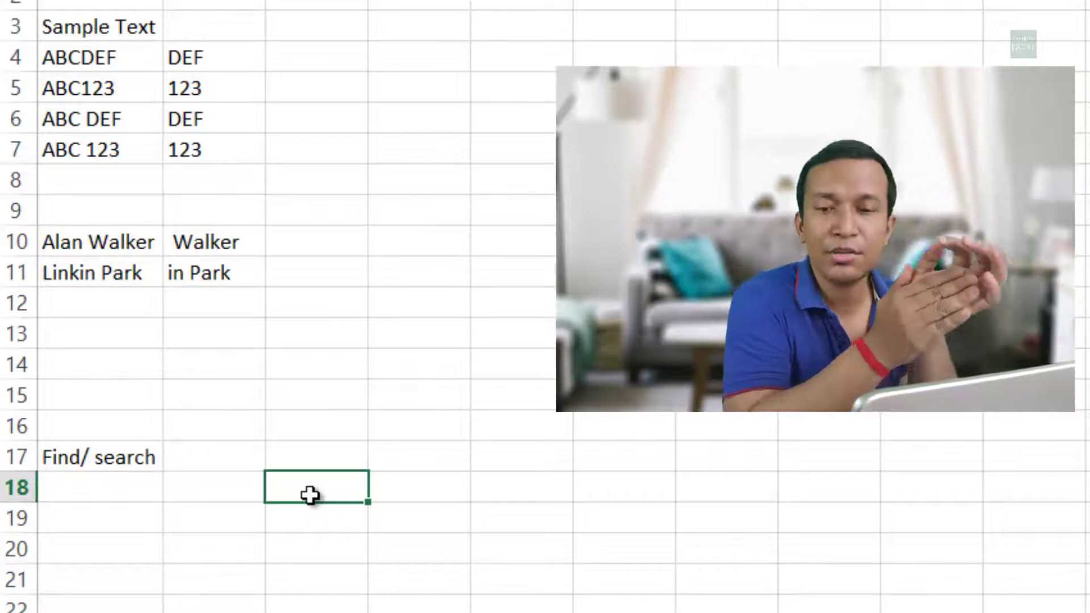
Type a sample e-mail address into A19.
key("Left")
key("Left")
key("Down")
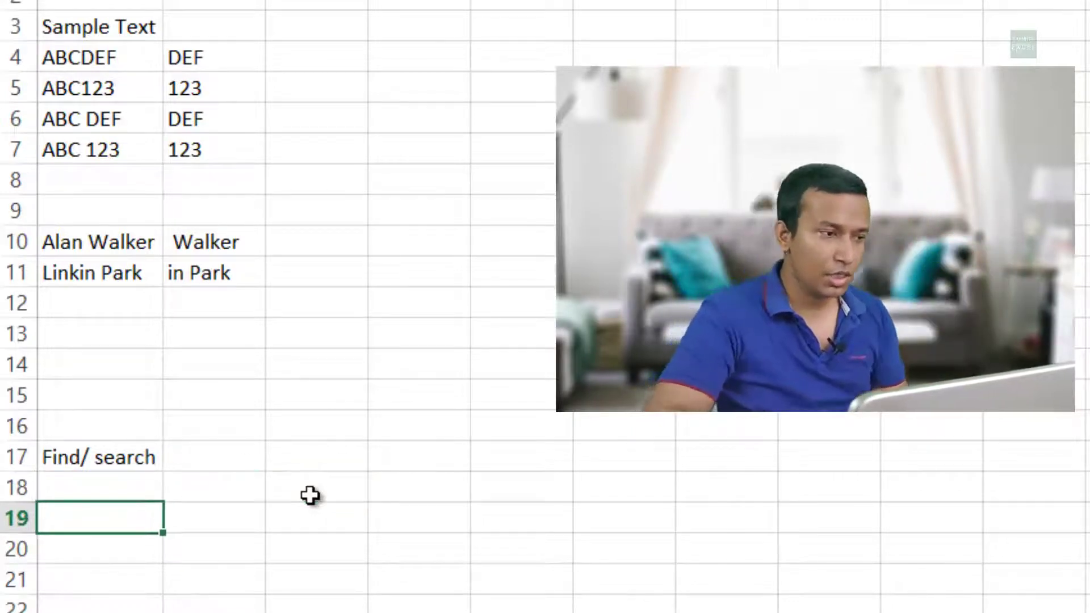
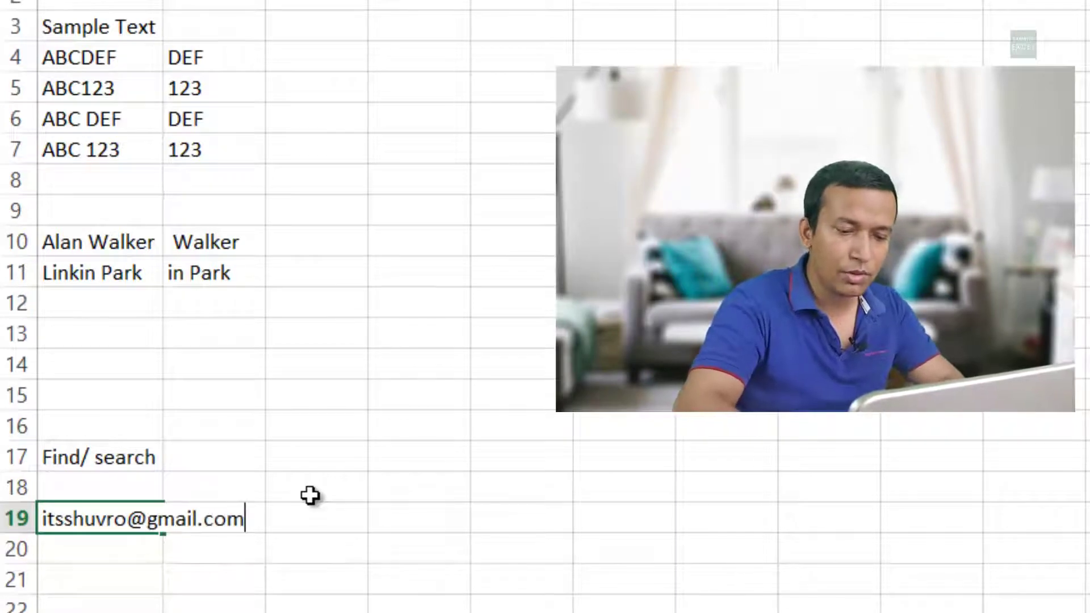
key("Return")
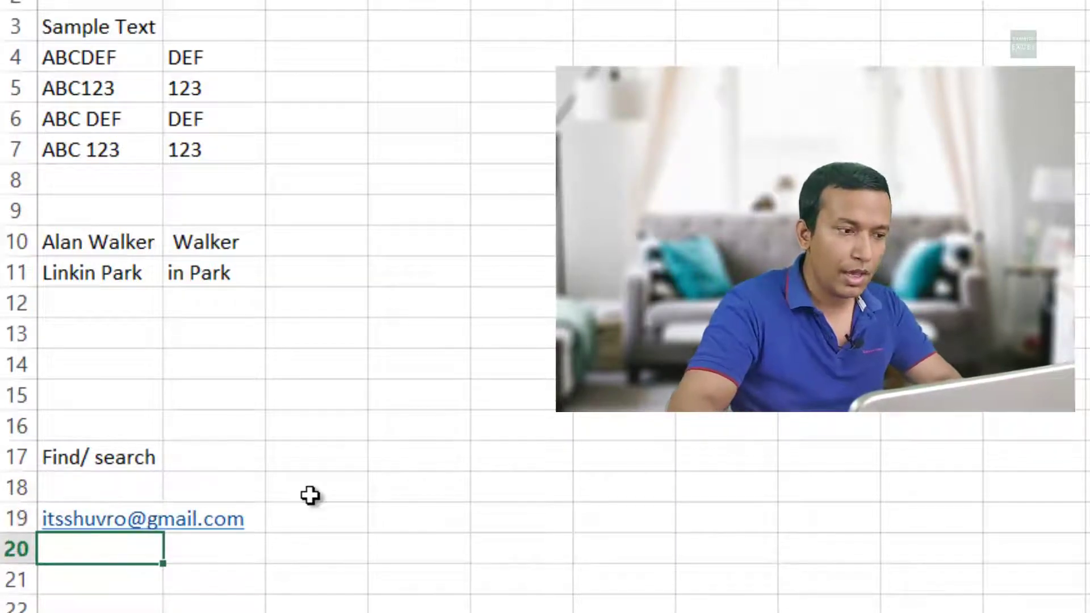
key("Up")
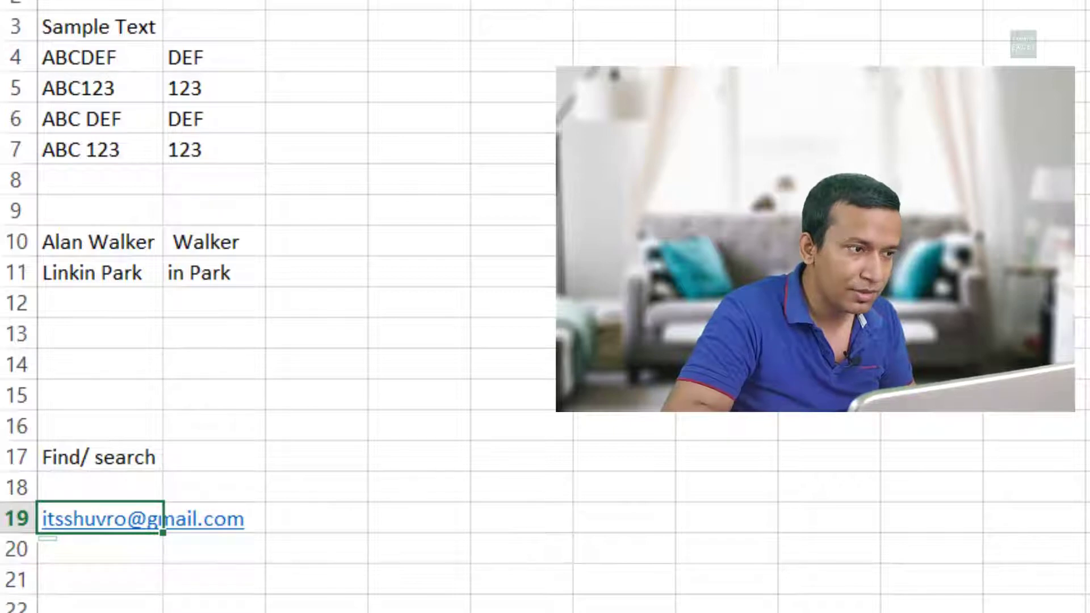
AutoFit column A to the e-mail's width with Alt+H, O, I.
key("alt+h")
key("o")
key("i")
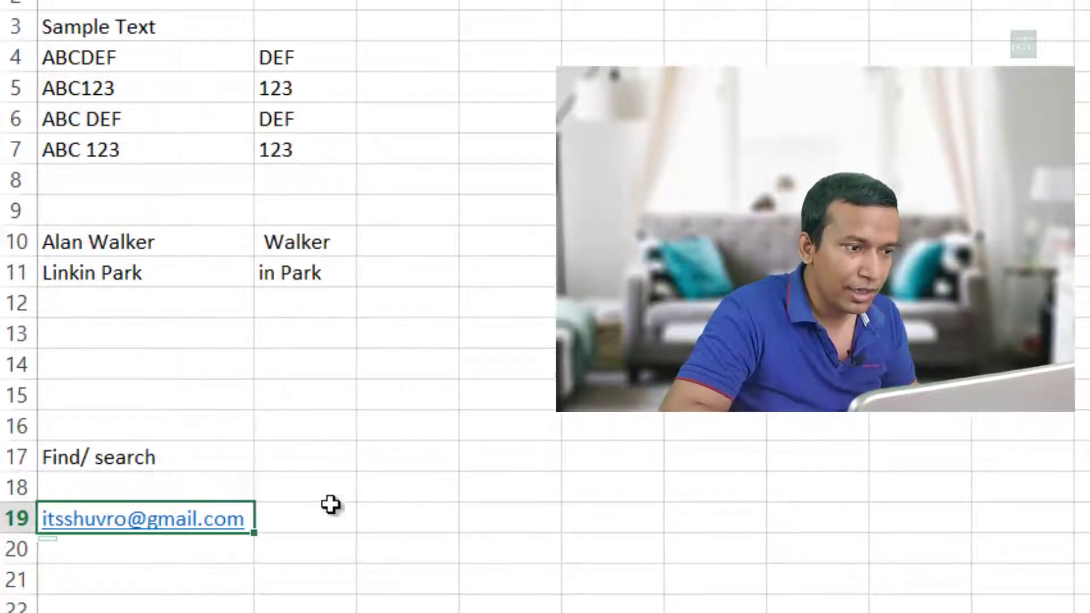
Enter =FIND("@",A19) in B19, returning 10.
left_click(325, 514)
type("=")
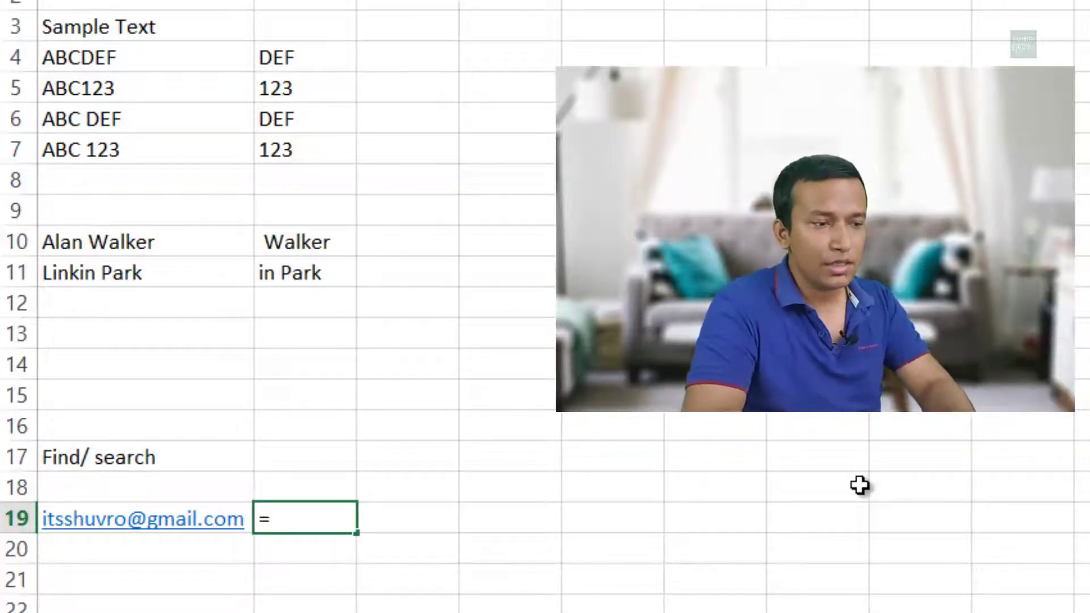
type("find(\"")
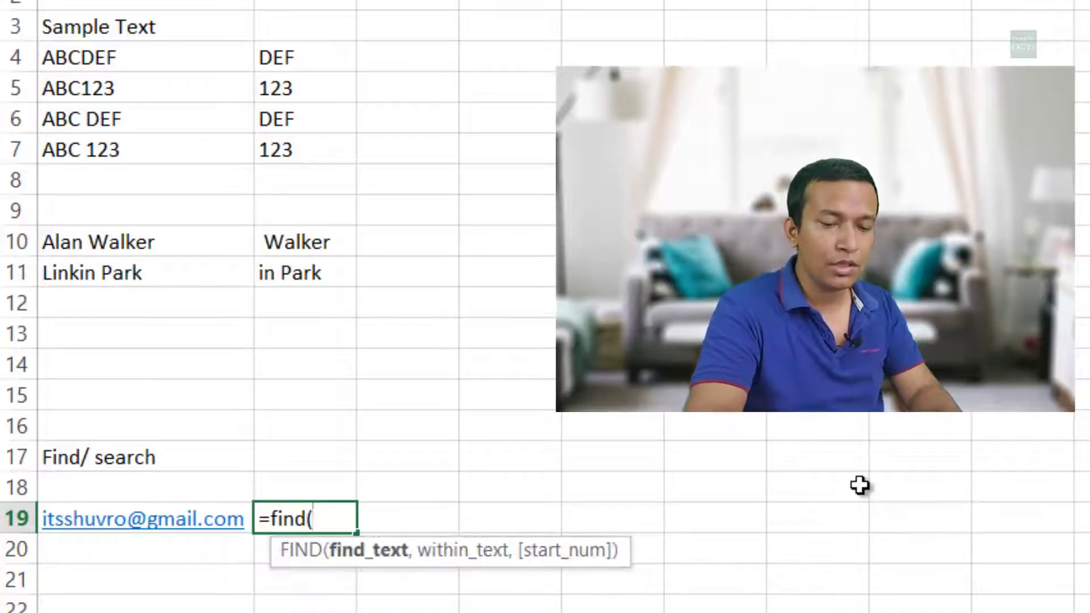
type("@")
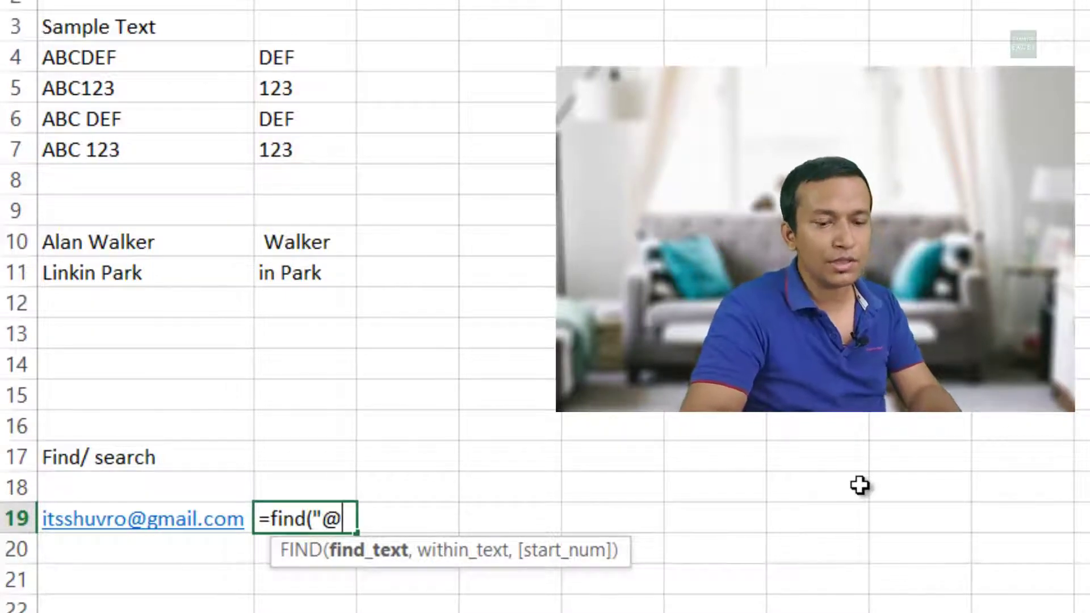
type("\",")
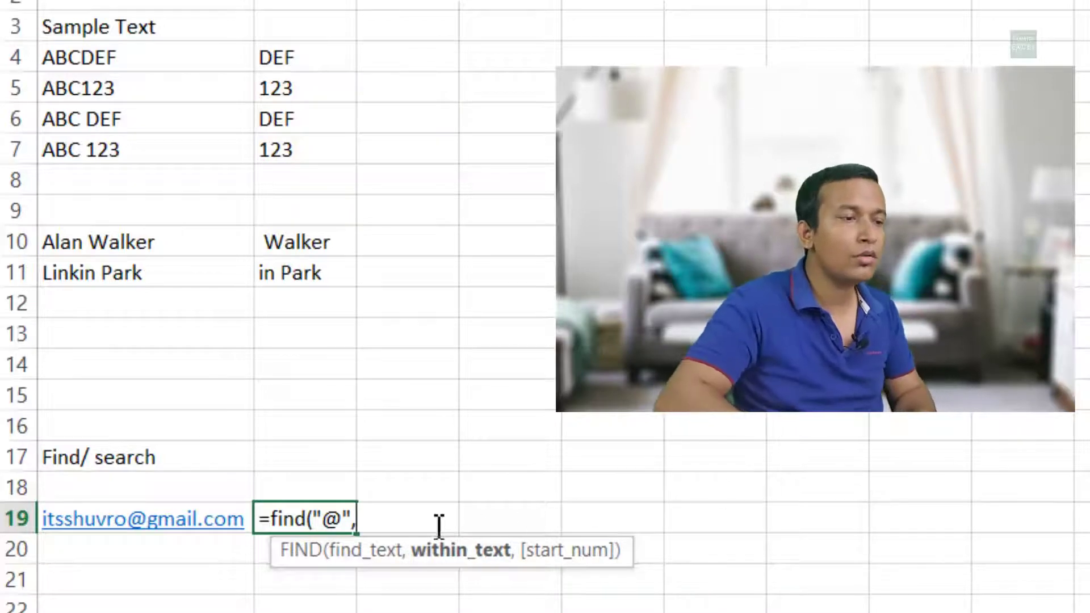
left_click(223, 513)
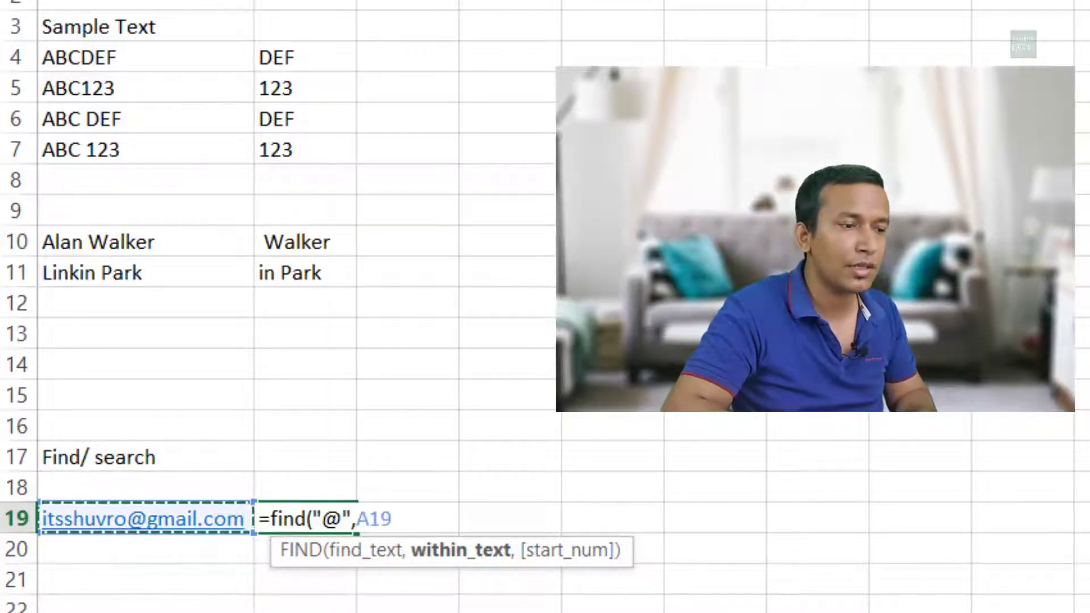
type(")")
key("Return")
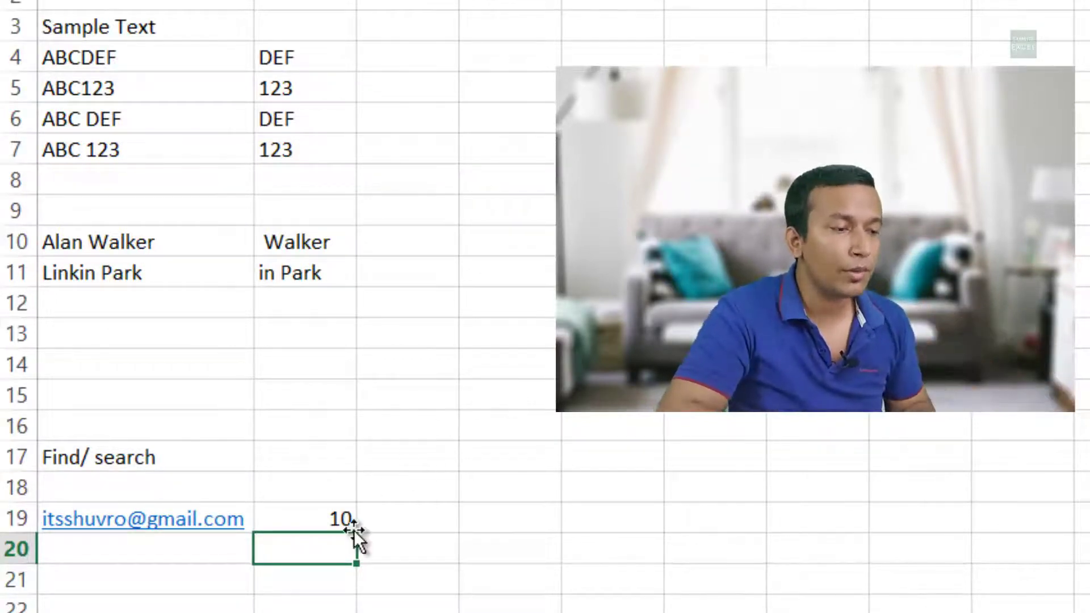
left_click(208, 553)
type("First")
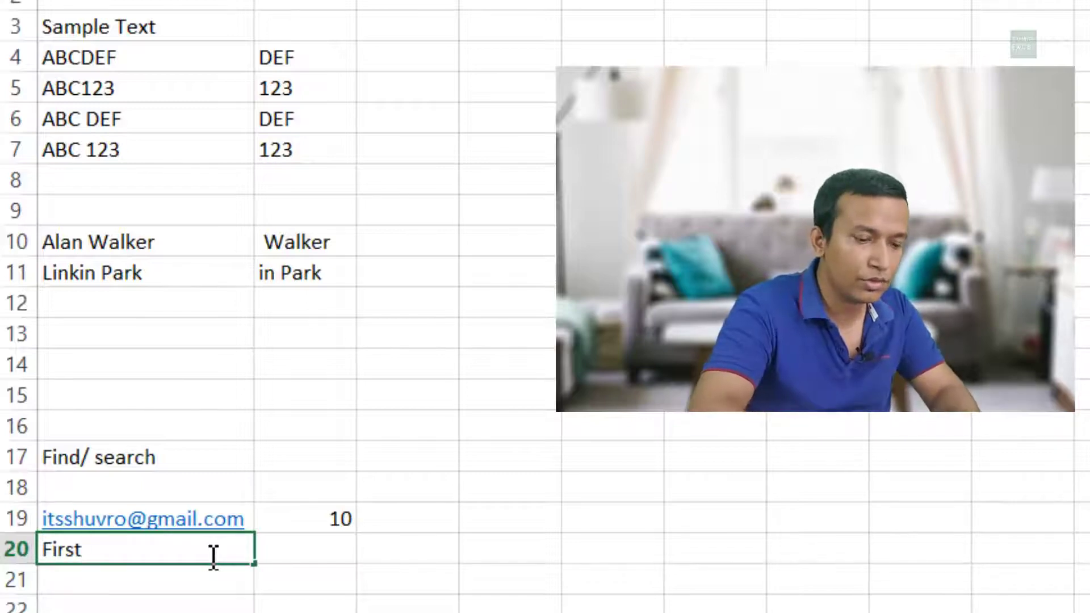
Label A20 'First Name' and enter =FIND(" ",A20) in B20, returning 6.
type("Name")
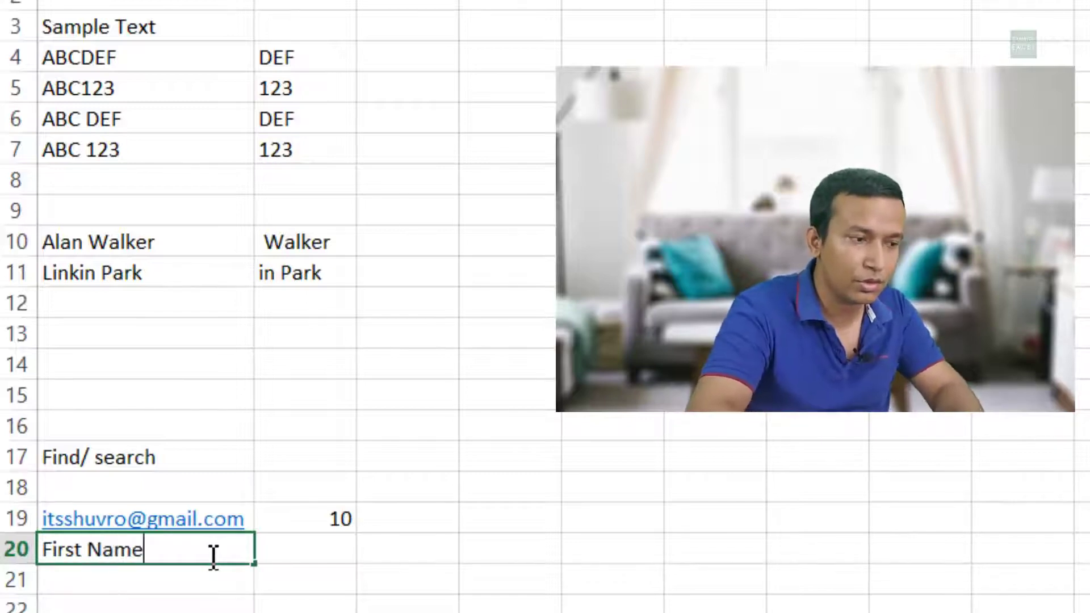
key("Tab")
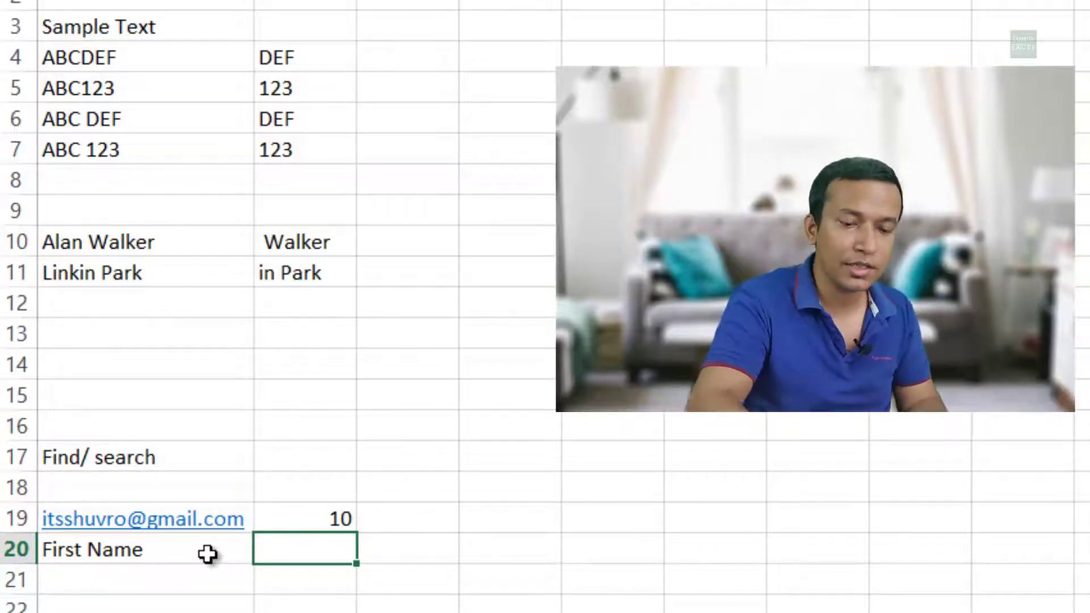
type("=fi")
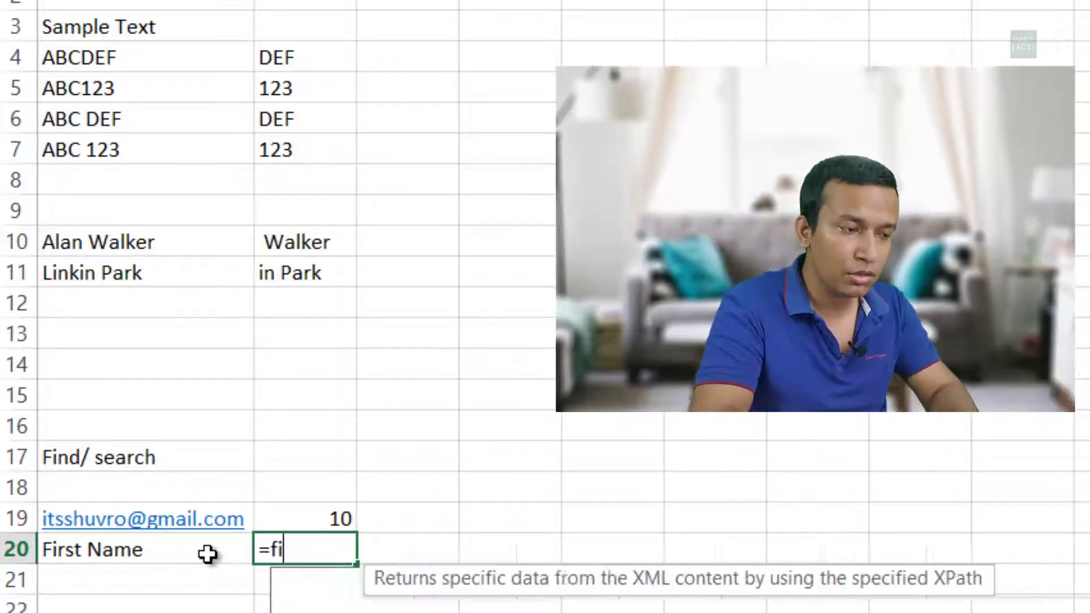
type("nd(\" \"")
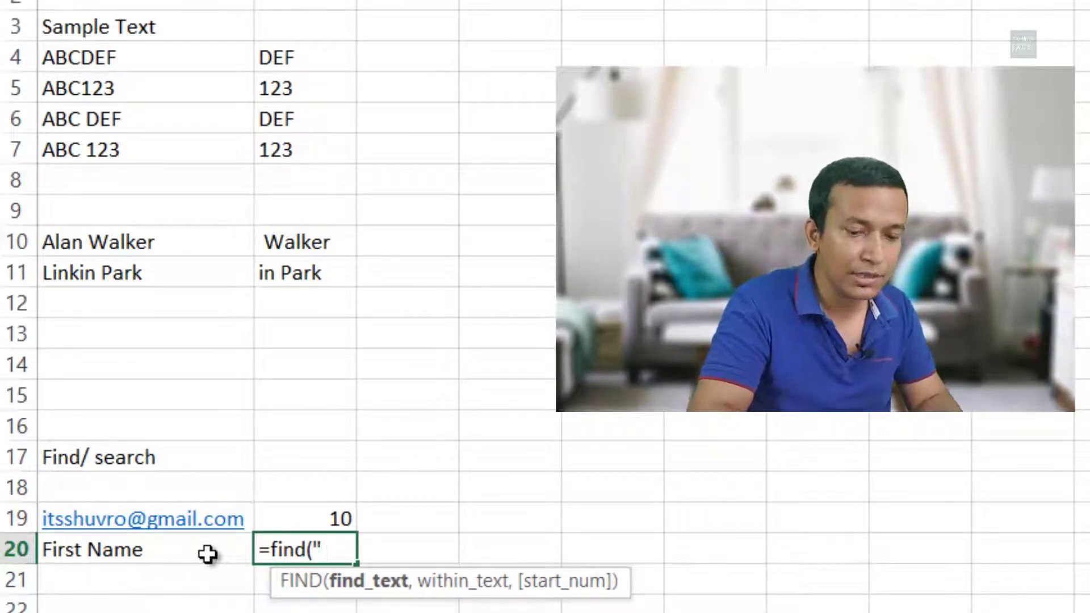
type(",")
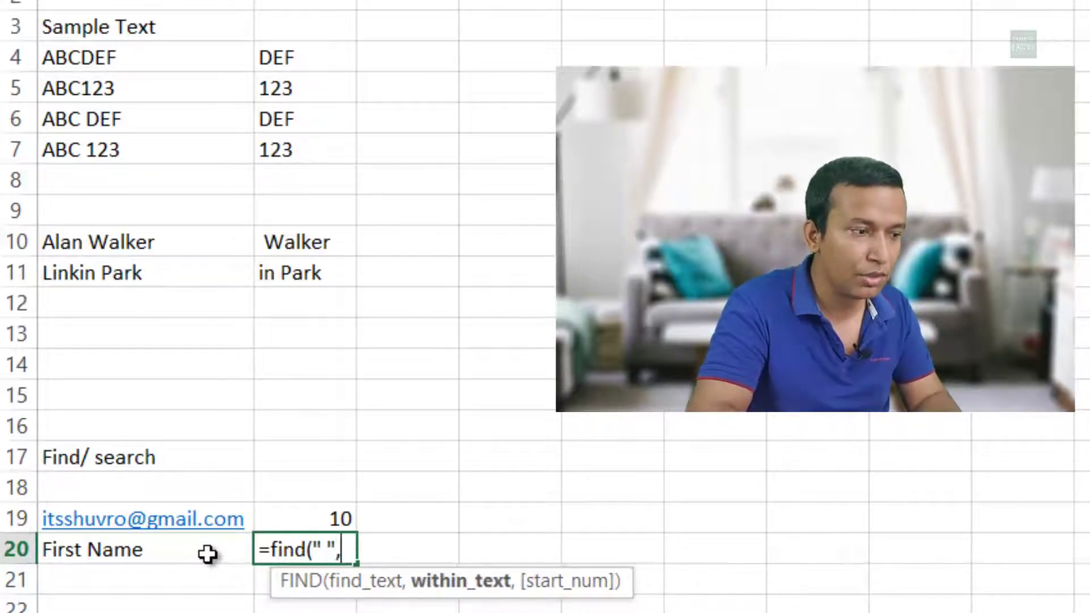
left_click(193, 555)
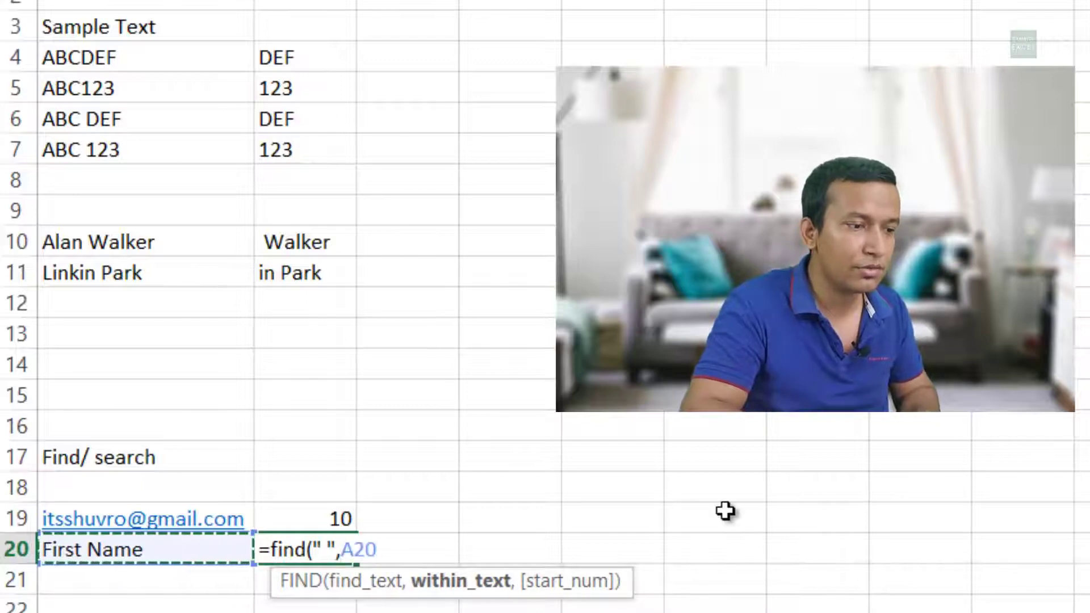
type(")")
key("Return")
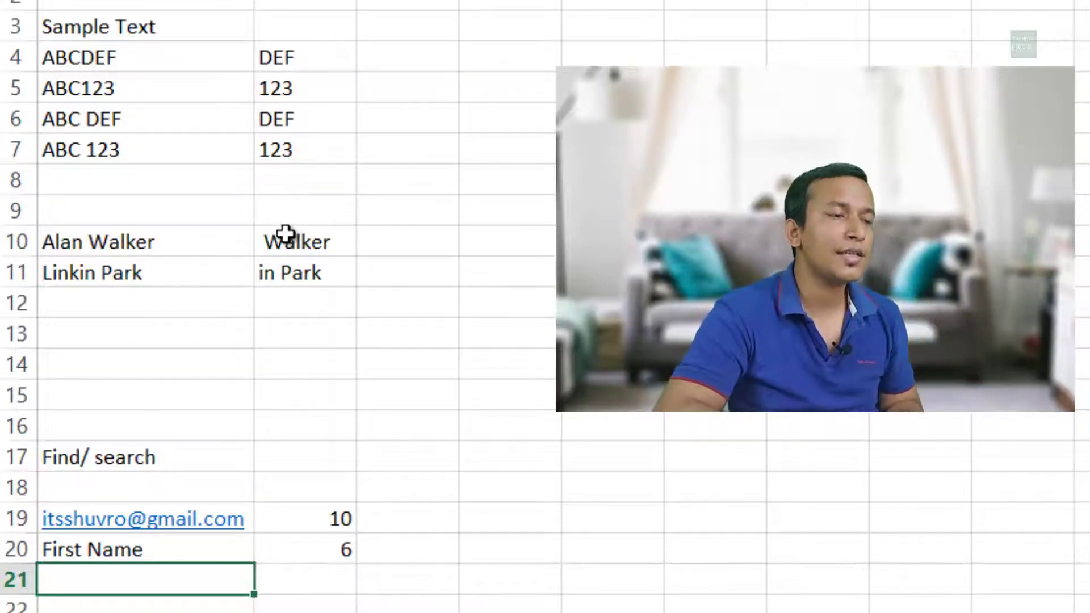
left_click_drag(318, 244, 312, 276)
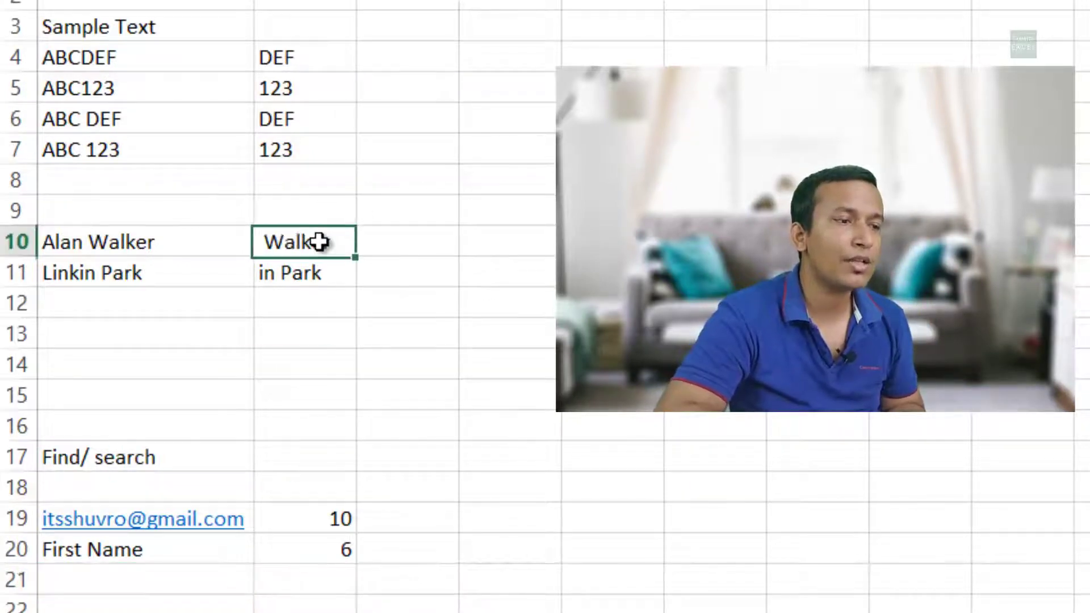
double_click(317, 273)
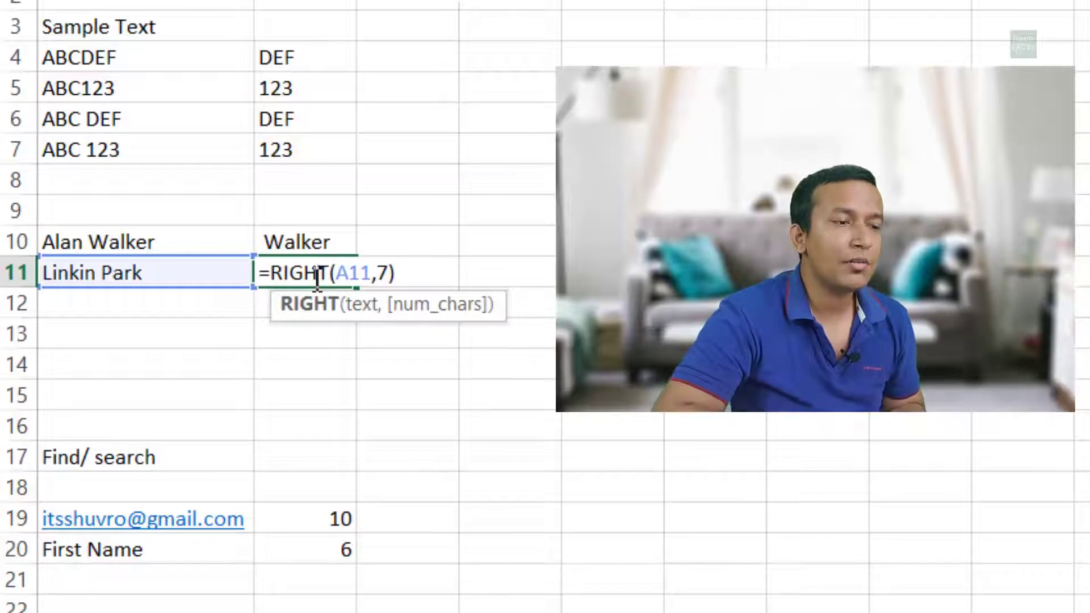
key("Escape")
left_click(305, 241)
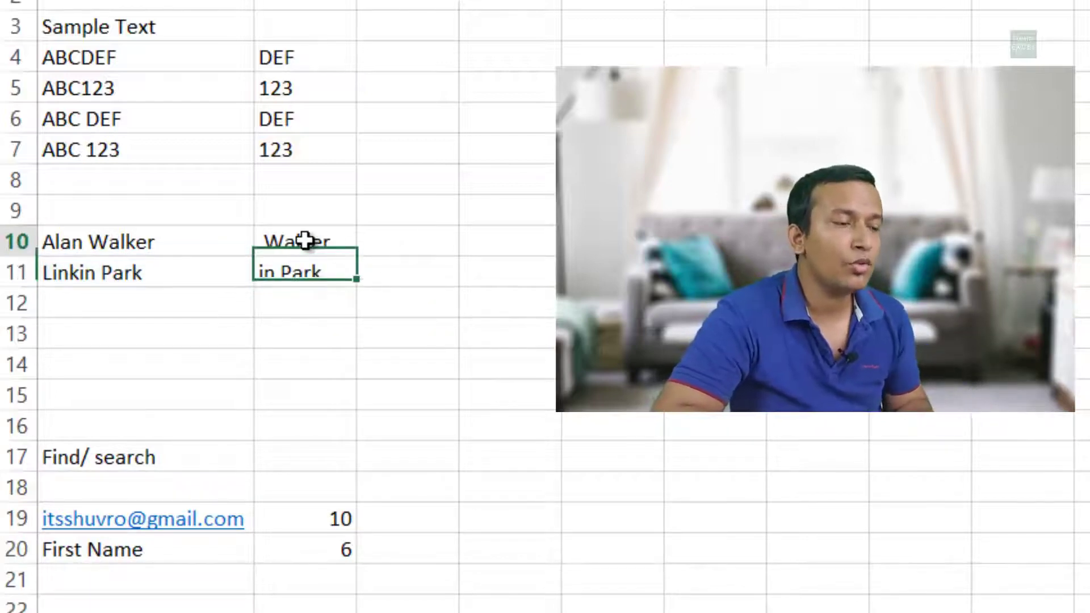
left_click(306, 241)
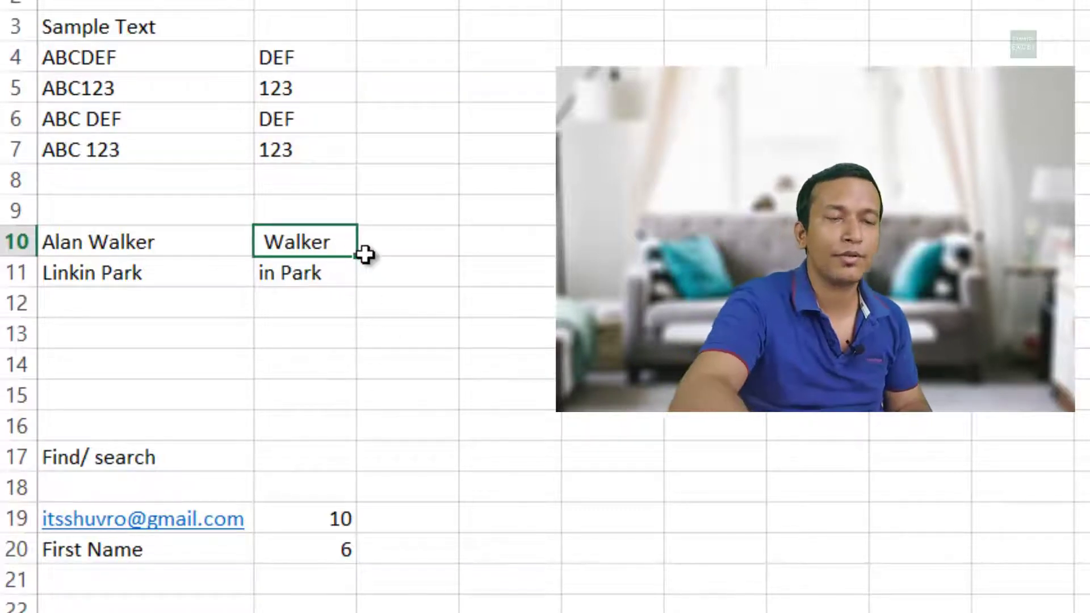
Clear the old RIGHT result from B10.
key("Delete")
key("Down")
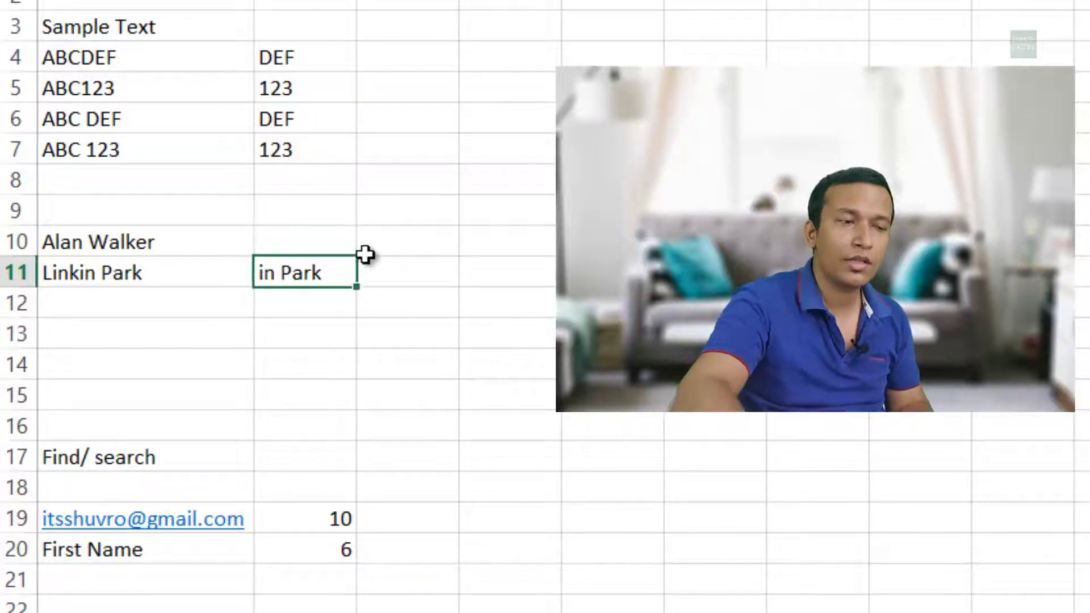
key("Up")
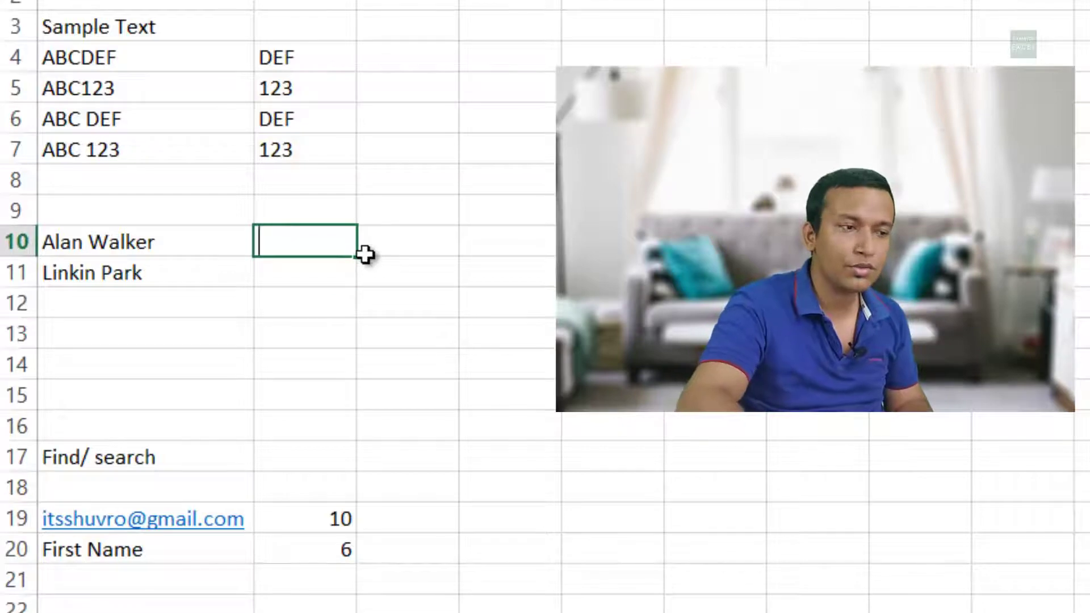
Enter =RIGHT(A10,LEN(A10)-FIND(" ",A10)) in B10 so it returns the surname.
type("righ")
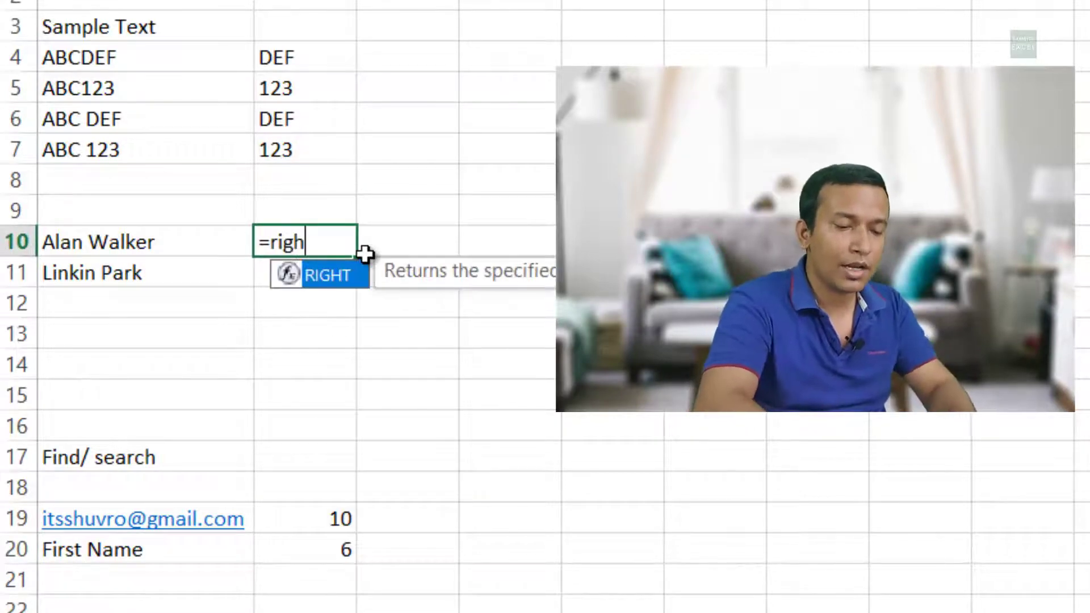
type("9")
key("BackSpace")
type("t")
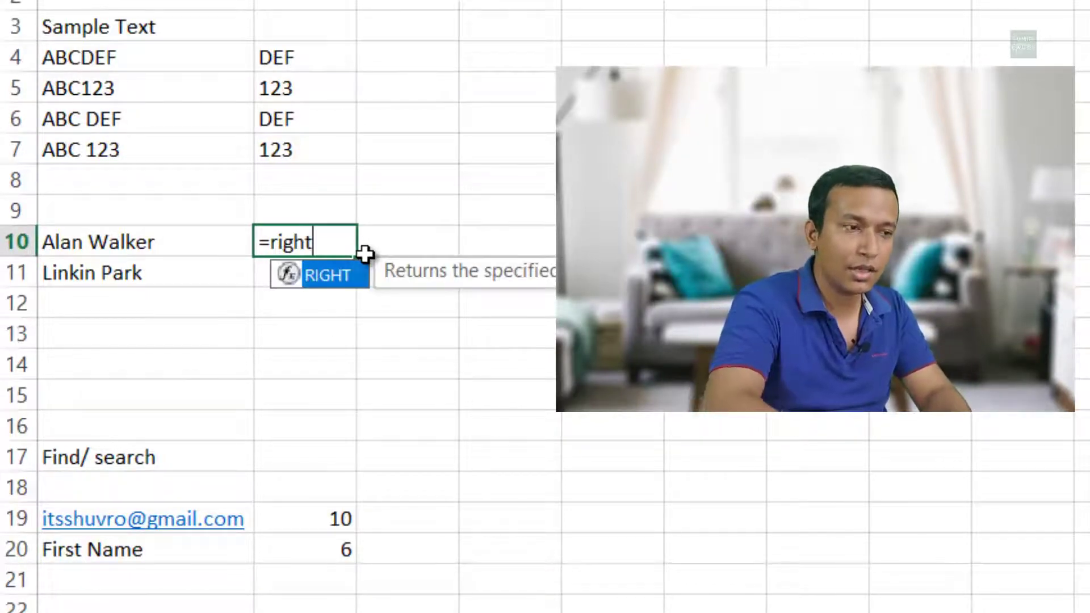
type("(")
left_click(204, 246)
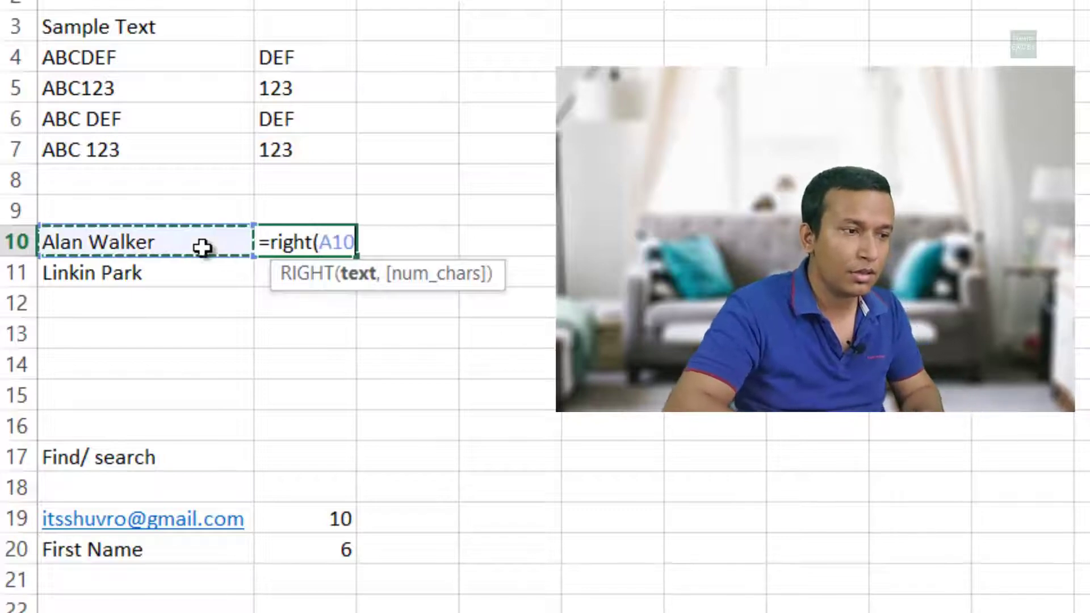
type(",")
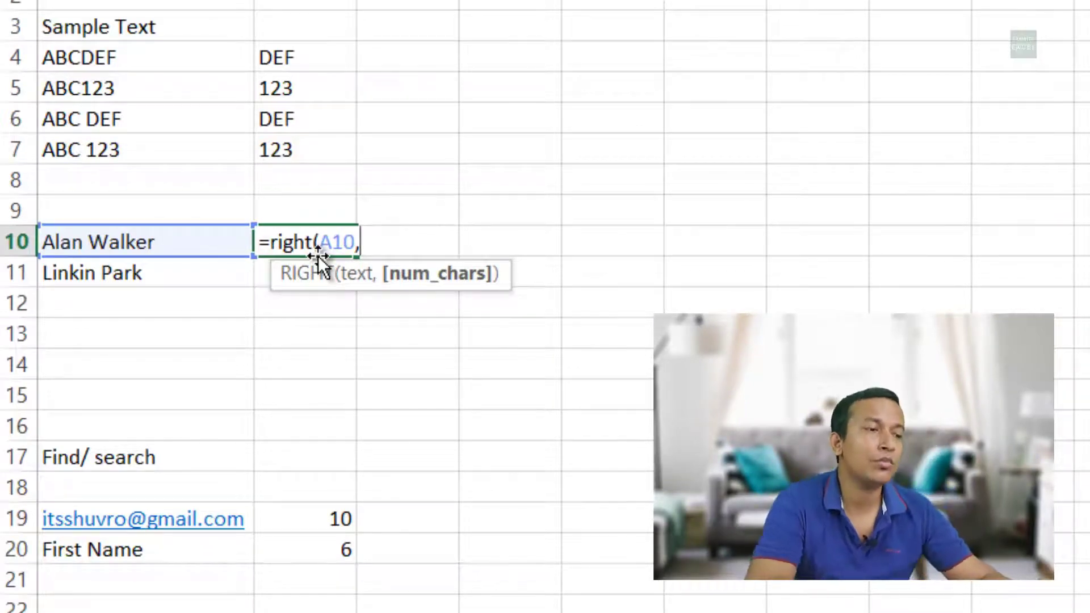
type("len")
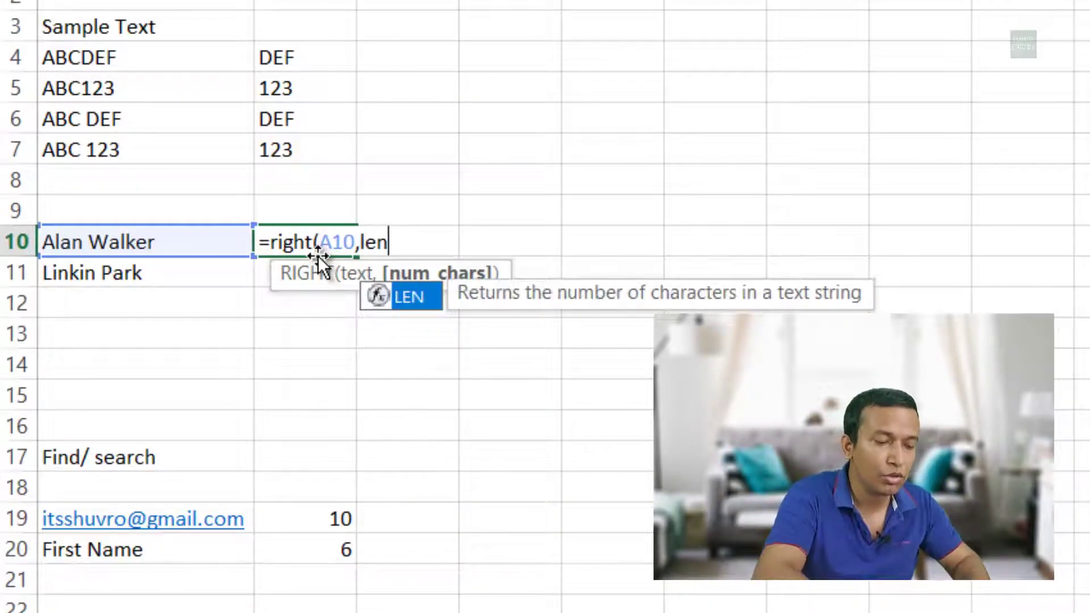
type("(")
left_click(209, 238)
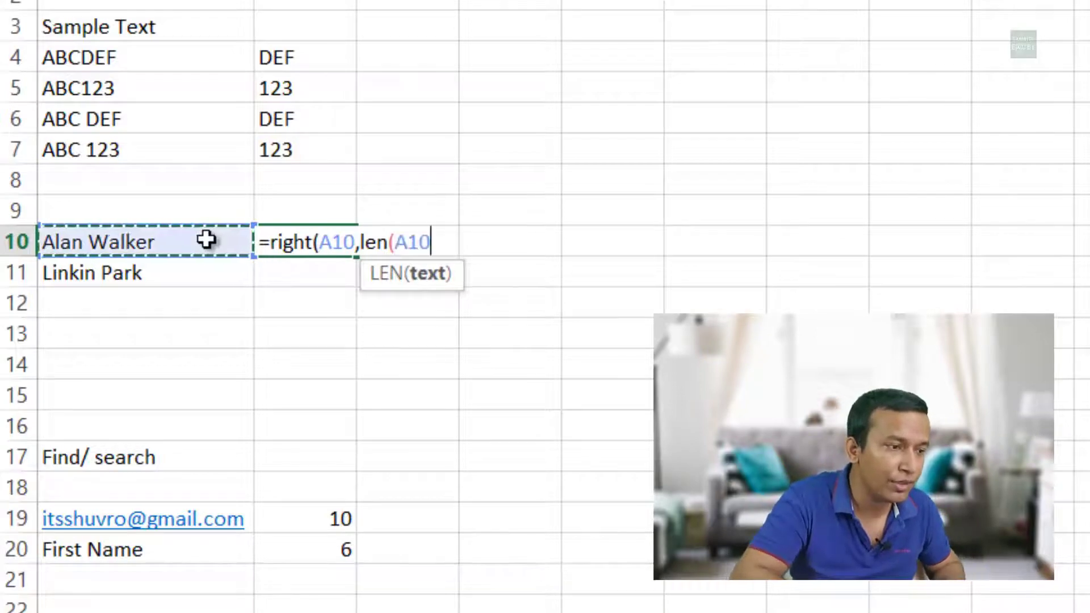
type(")-")
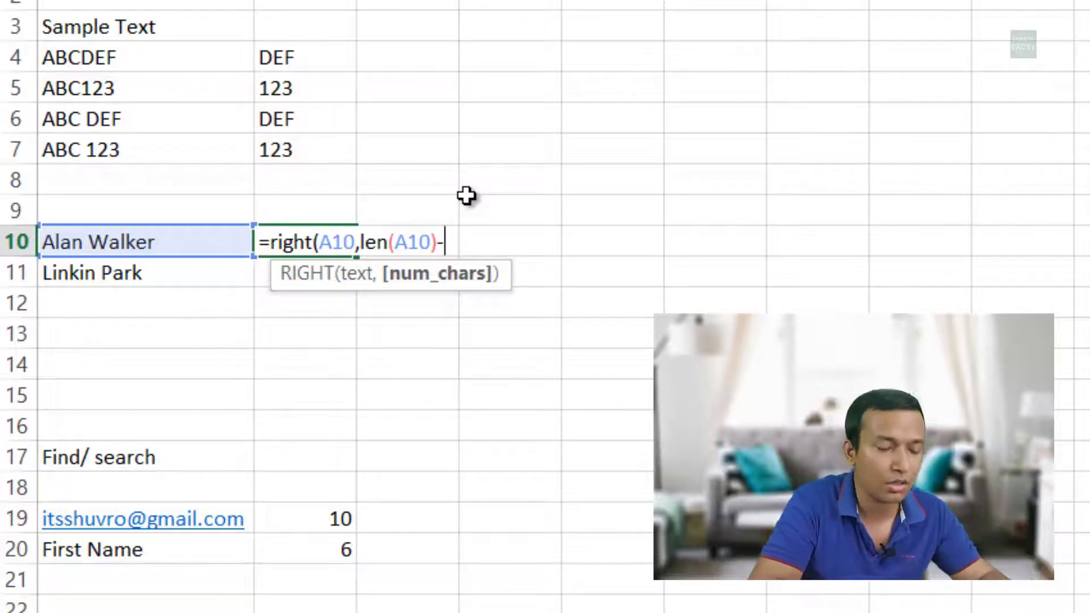
type("find")
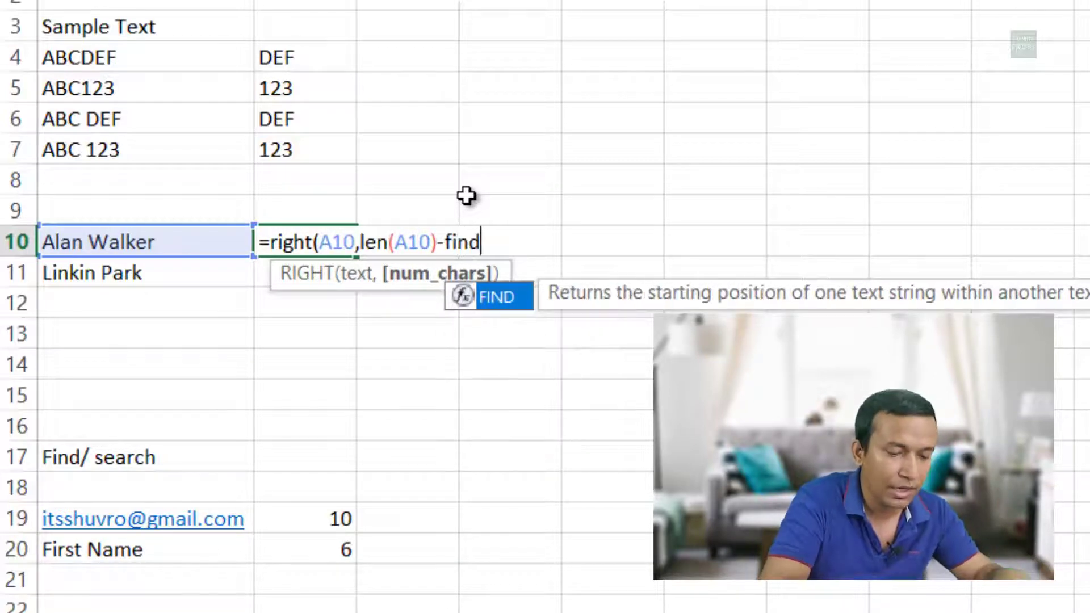
type("(\" \"")
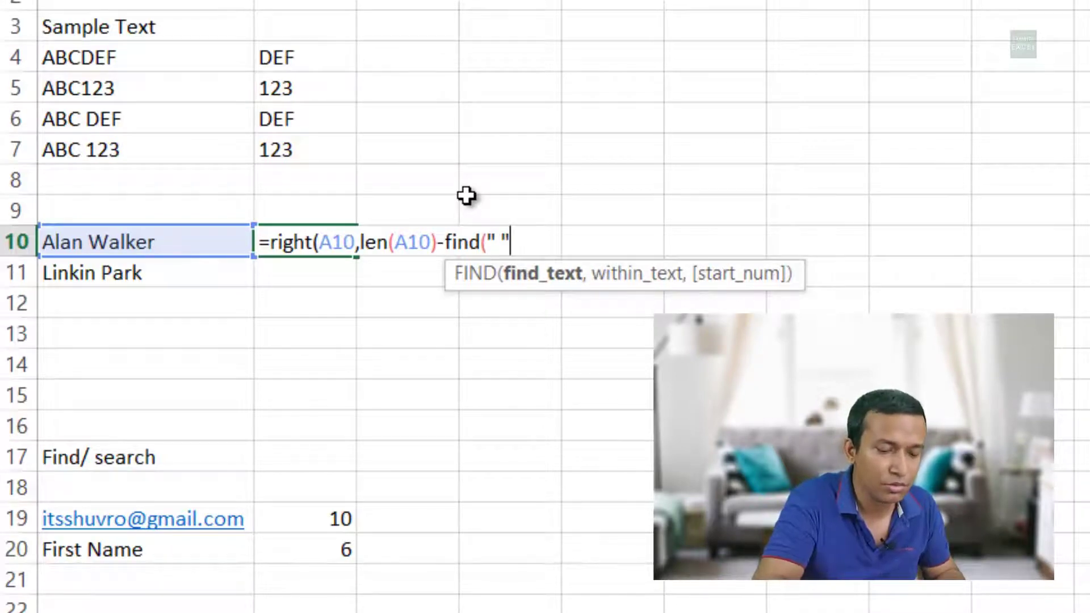
type(",")
left_click(159, 246)
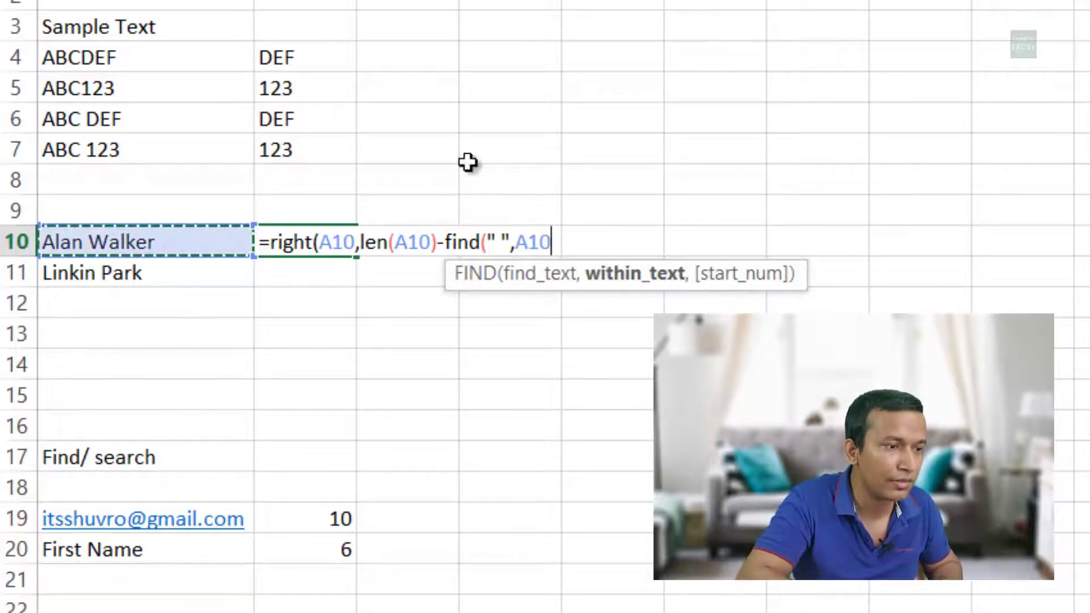
type(")")
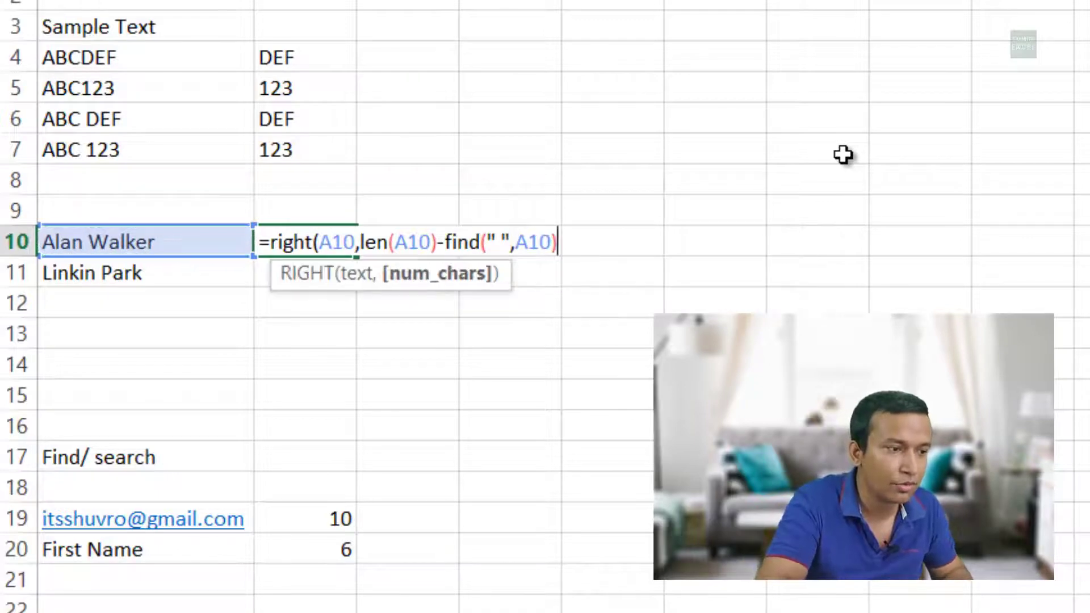
key("Return")
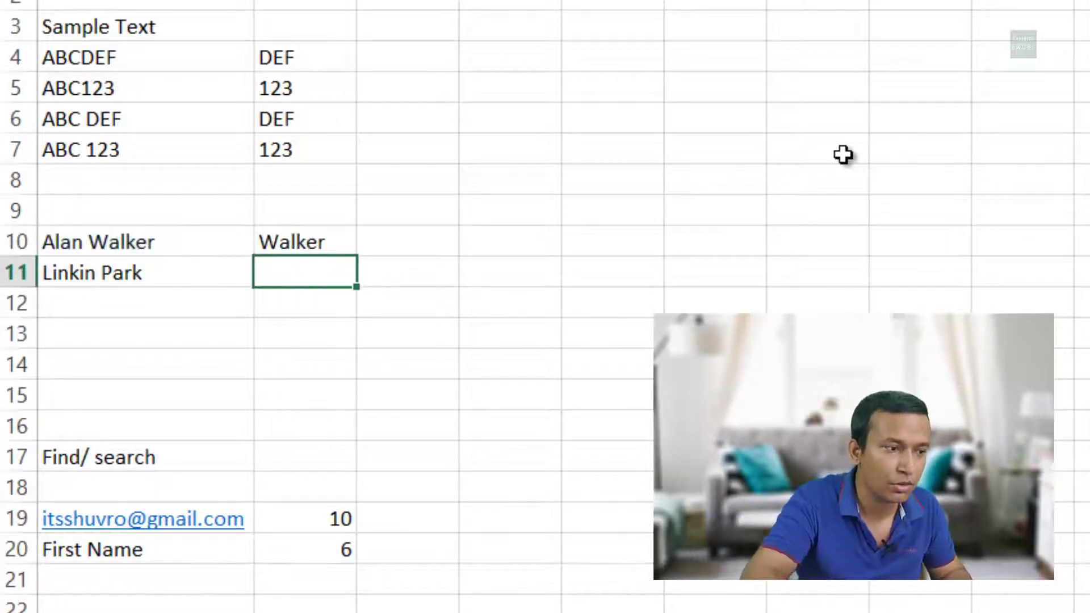
key("Up")
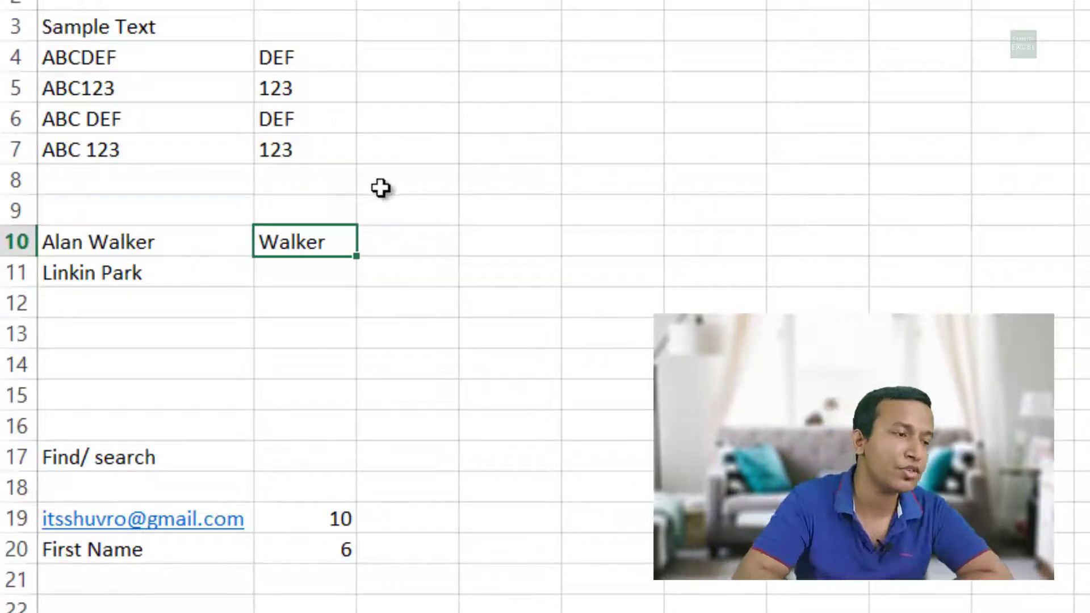
double_click(317, 248)
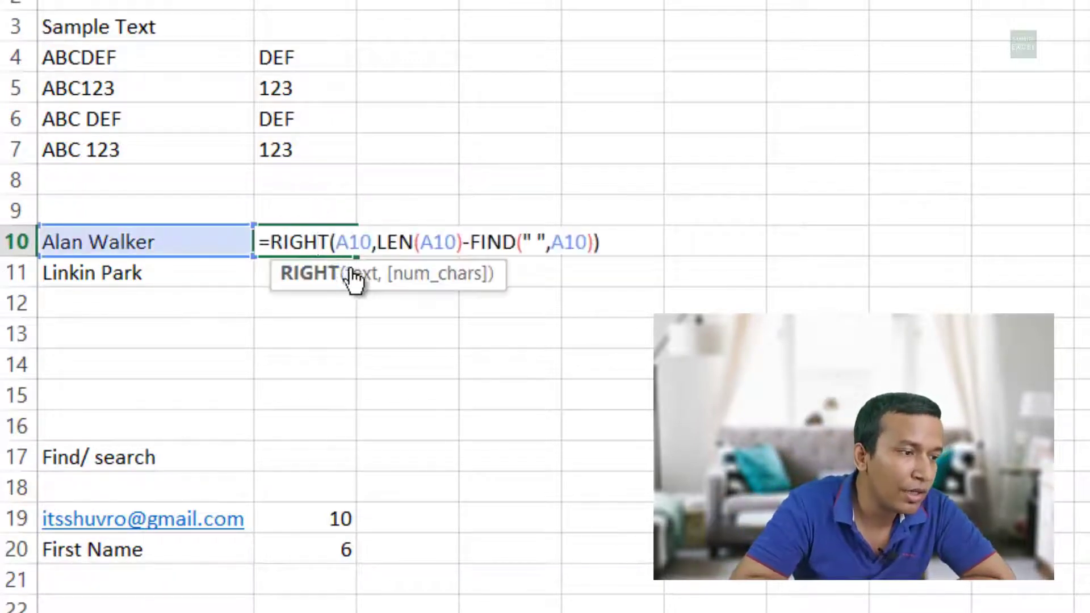
left_click(359, 277)
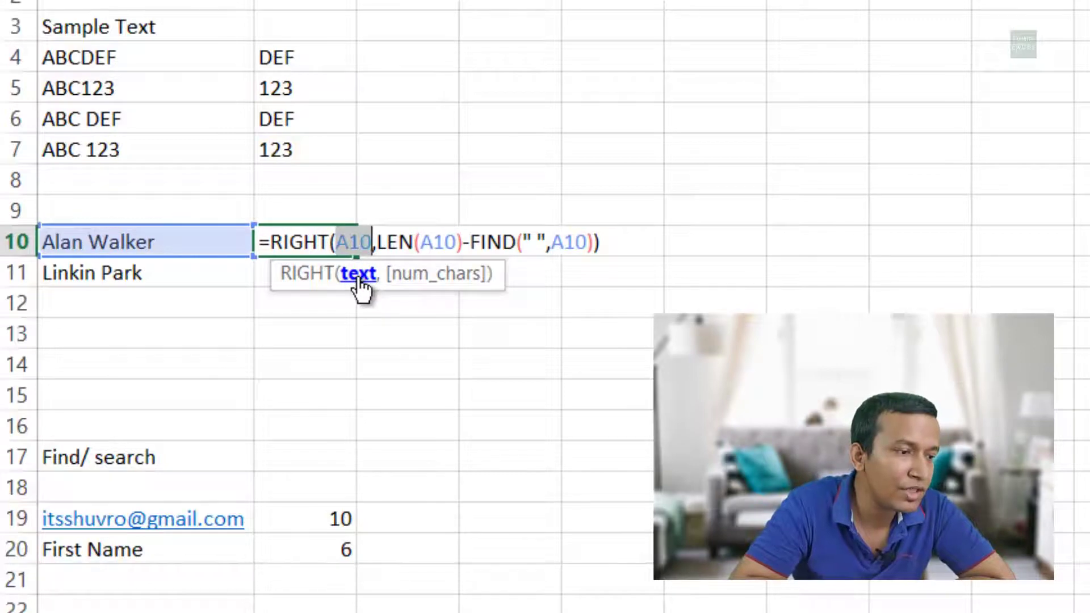
left_click(462, 279)
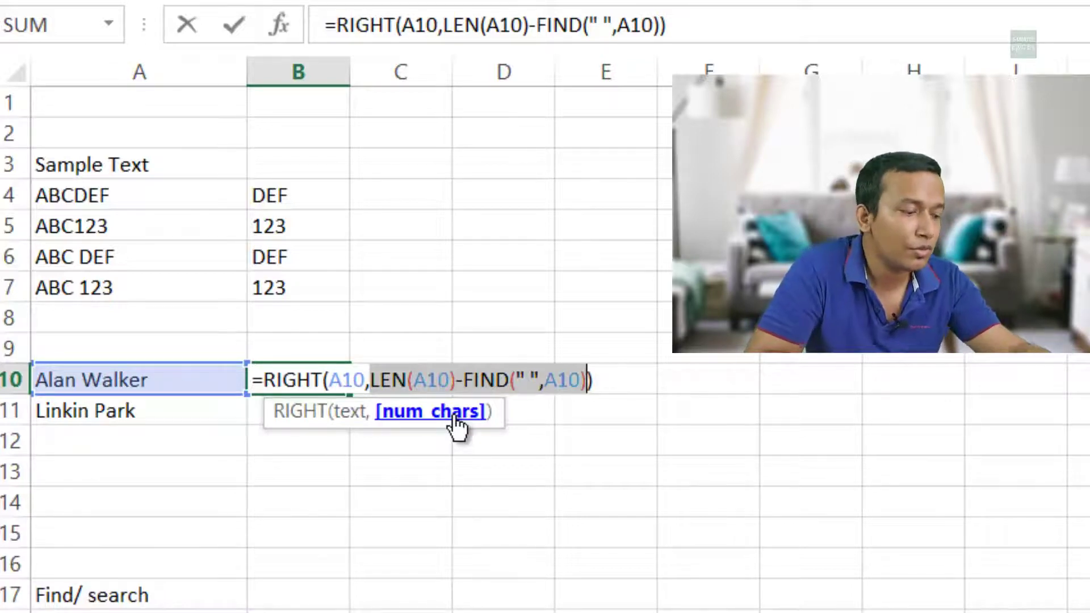
key("ctrl+Return")
Enter =LEN(A10) in C10, giving 11.
left_click(434, 384)
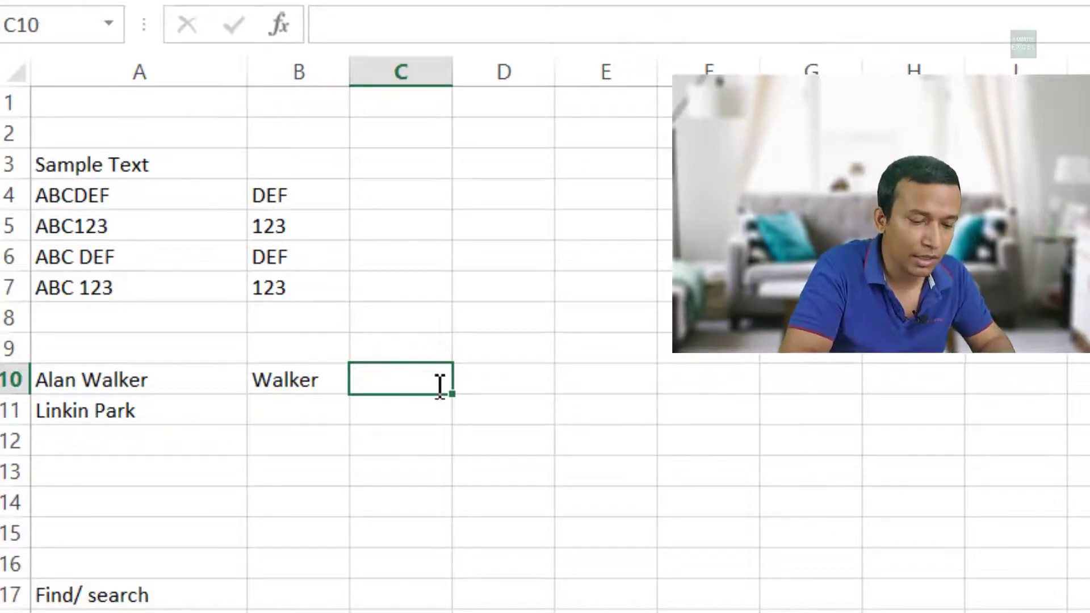
type("=len(")
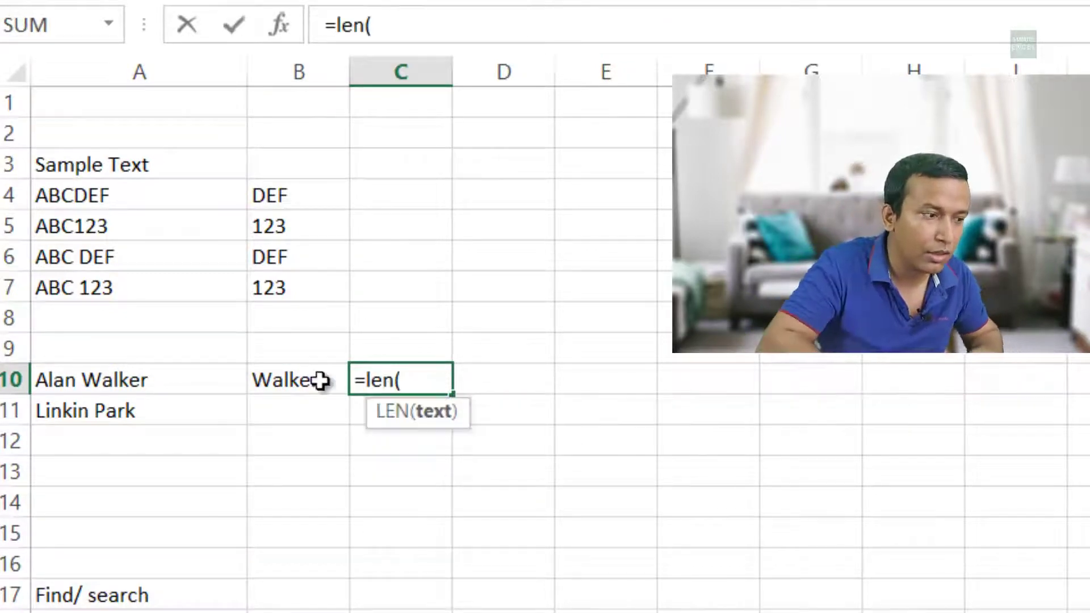
left_click(113, 382)
type(")")
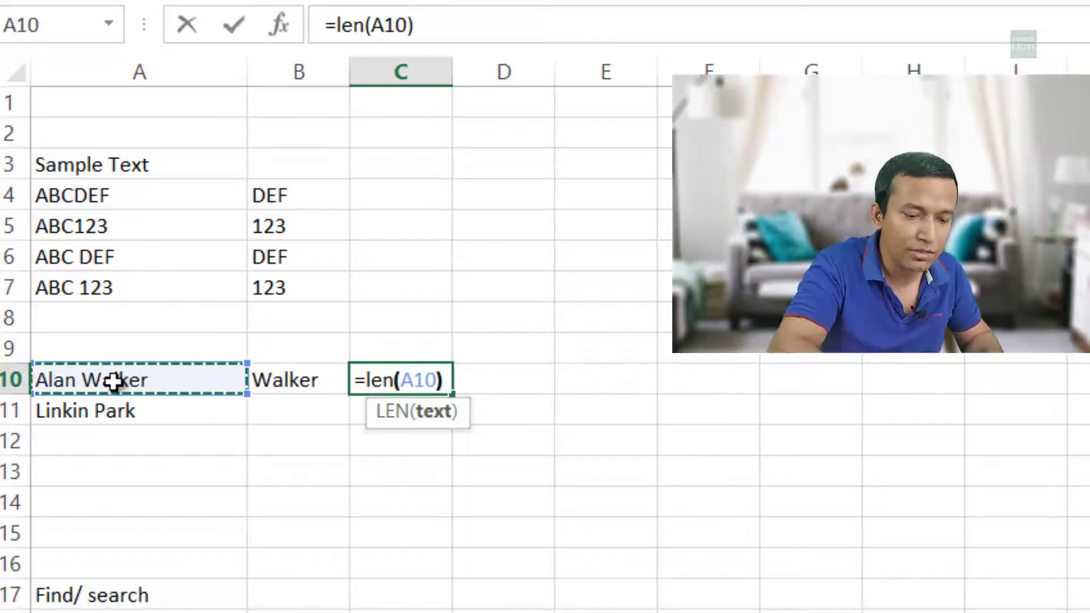
key("Return")
Enter =FIND(" ",A10) in D10 to get the space position 5.
left_click(492, 374)
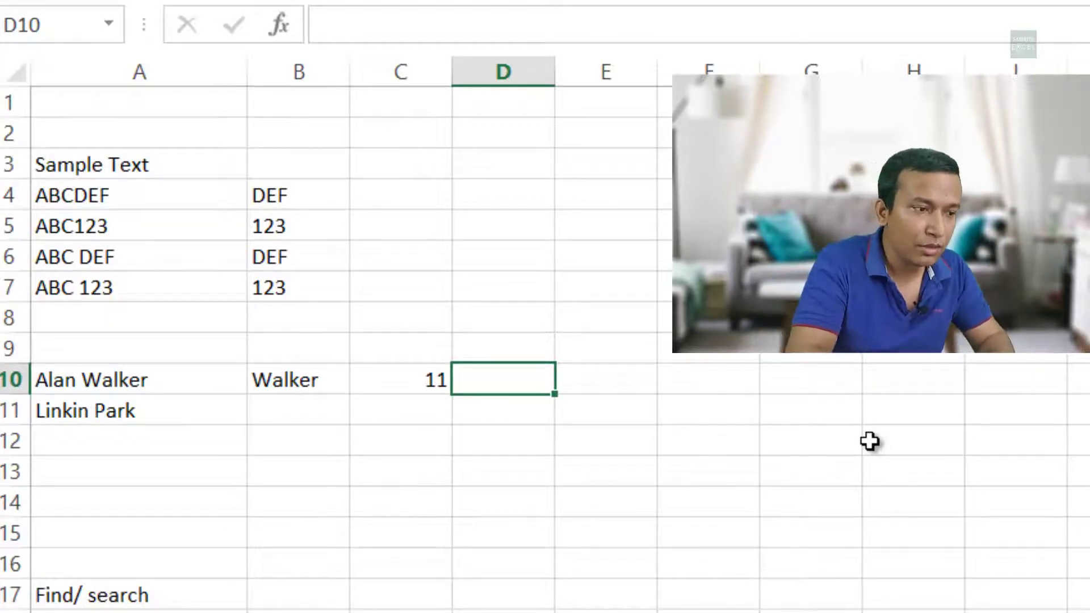
type("=find(\" \"")
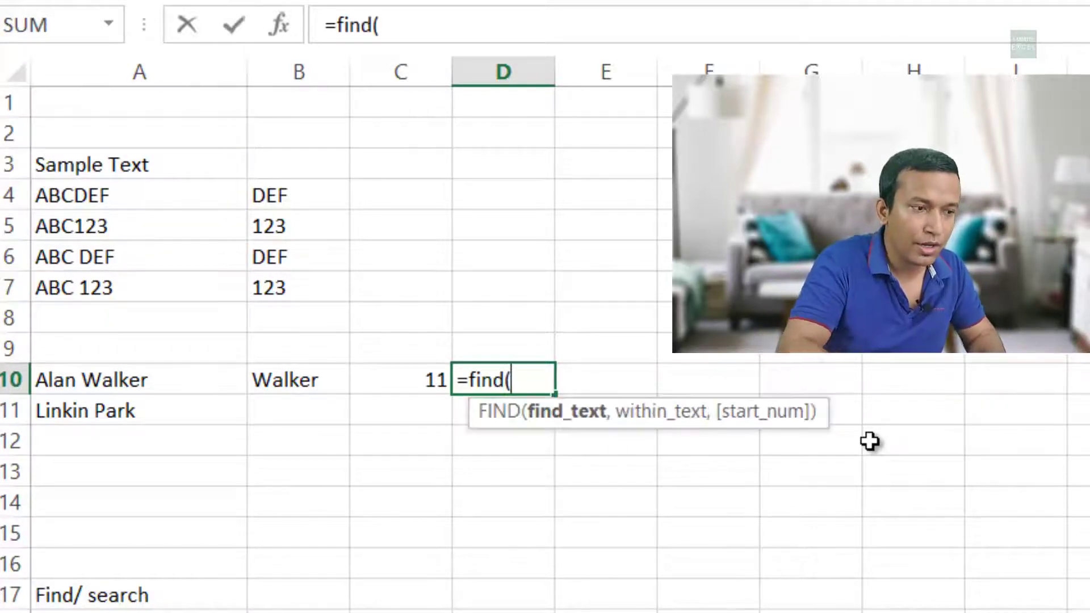
type(",")
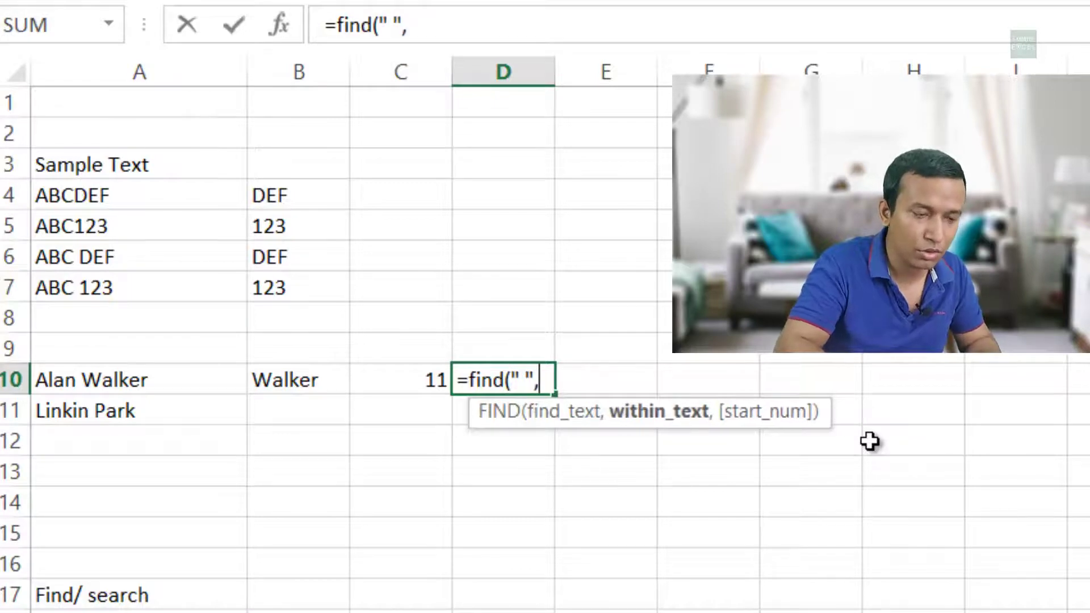
left_click(175, 380)
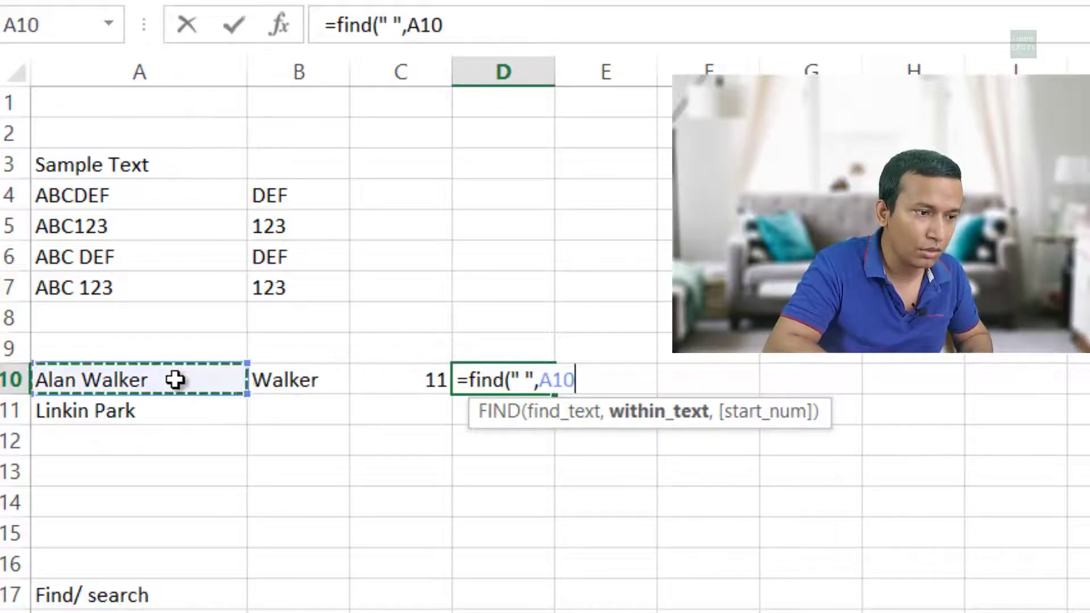
type(")")
key("Return")
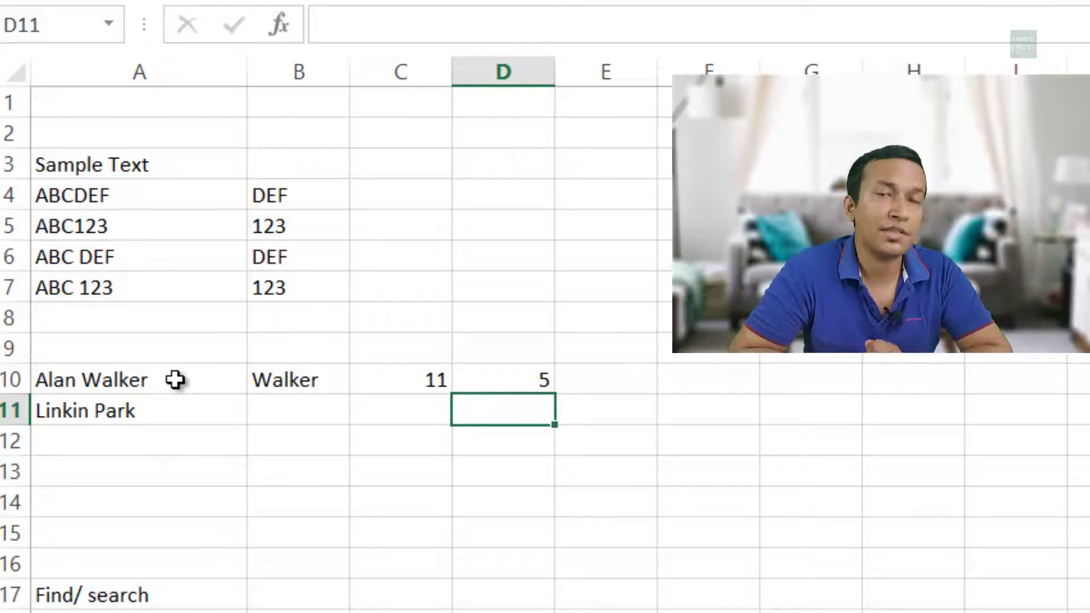
key("Up")
key("Right")
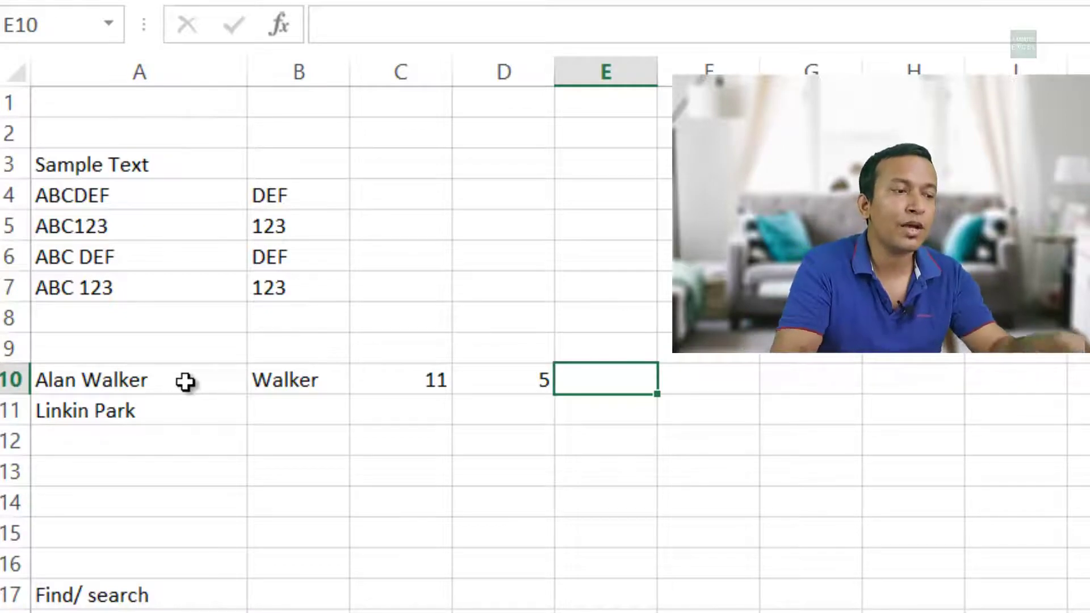
left_click(280, 381)
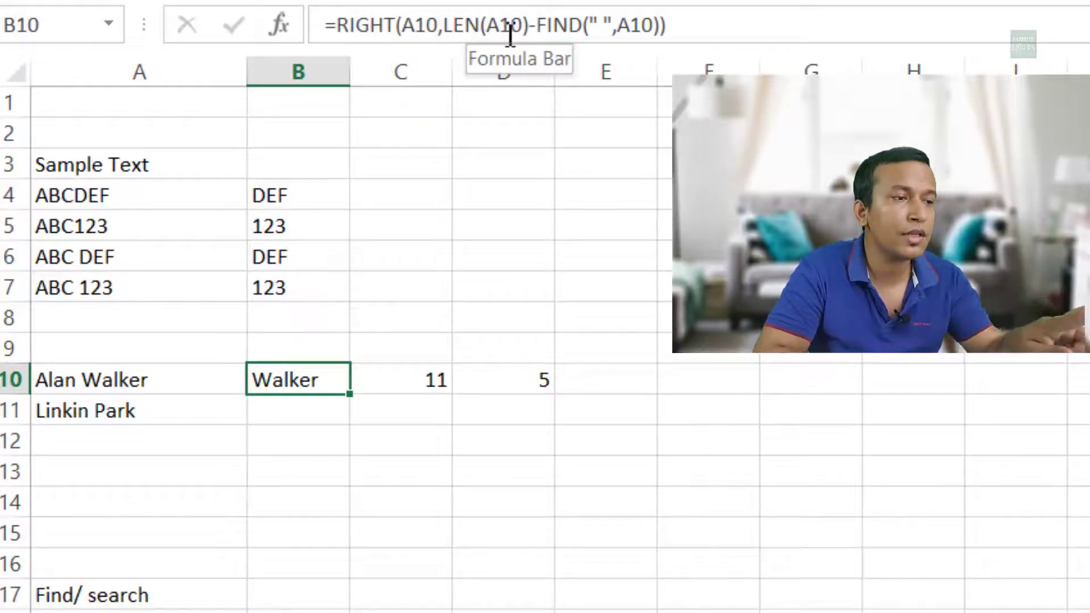
Copy the RIGHT/LEN/FIND last-name formula from B10 down to B11, giving Park.
left_click(708, 38)
key("Return")
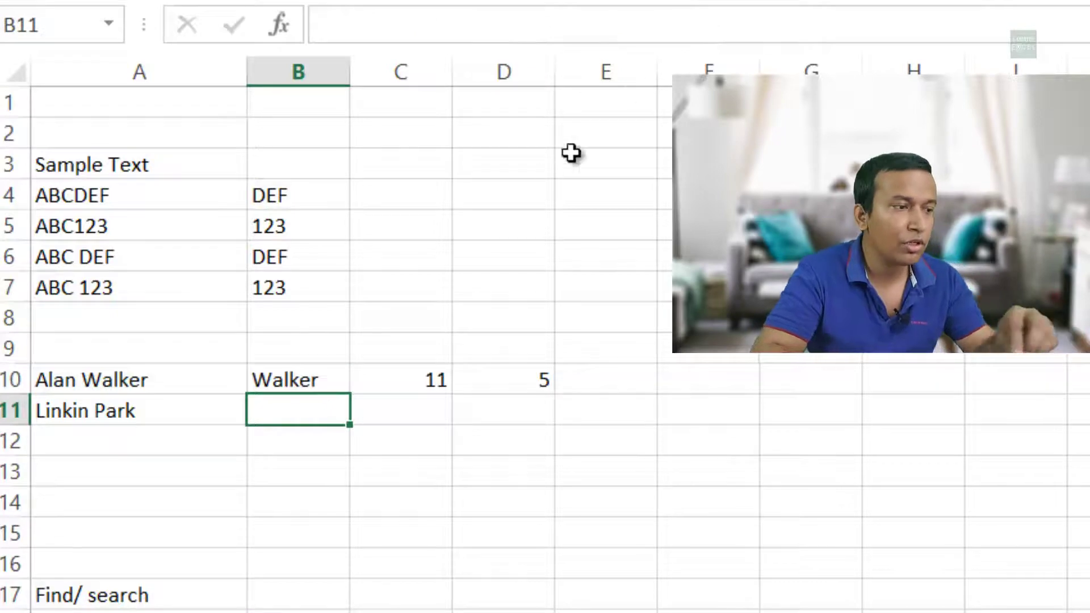
left_click(324, 378)
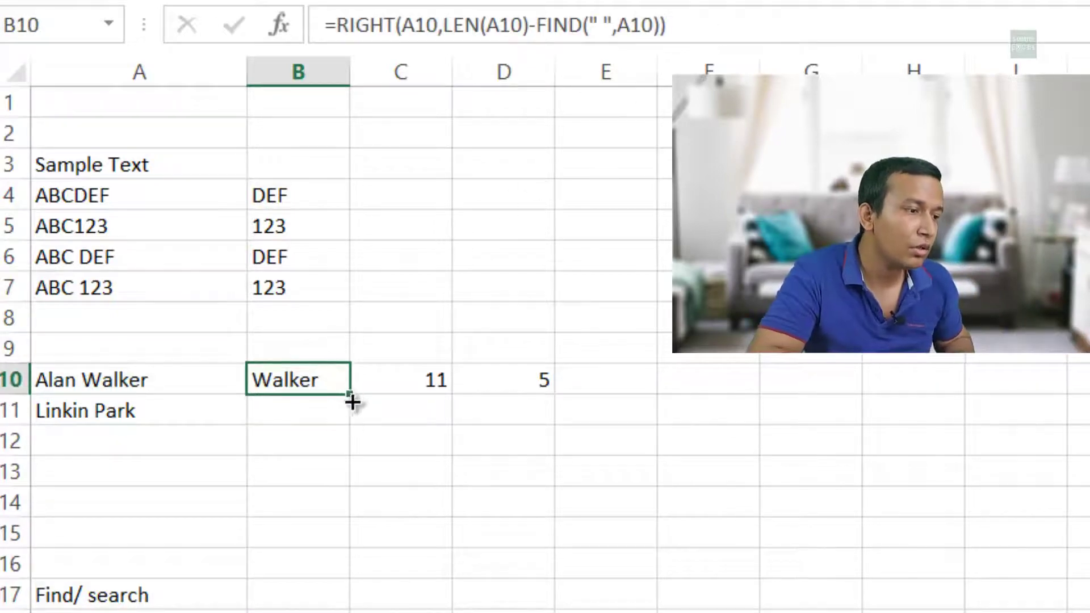
left_click_drag(350, 394, 359, 415)
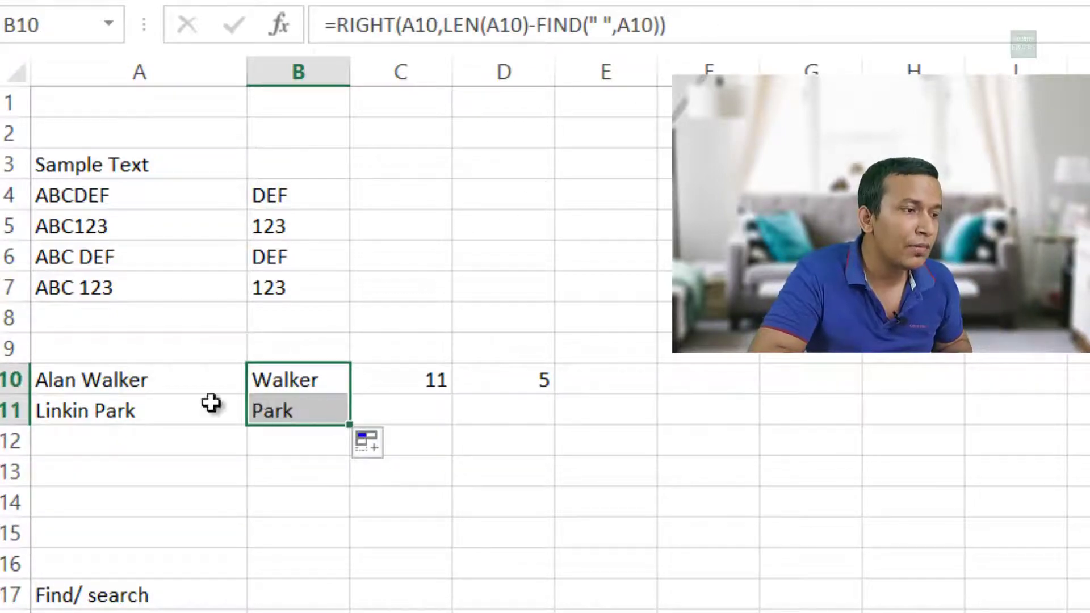
left_click(291, 404)
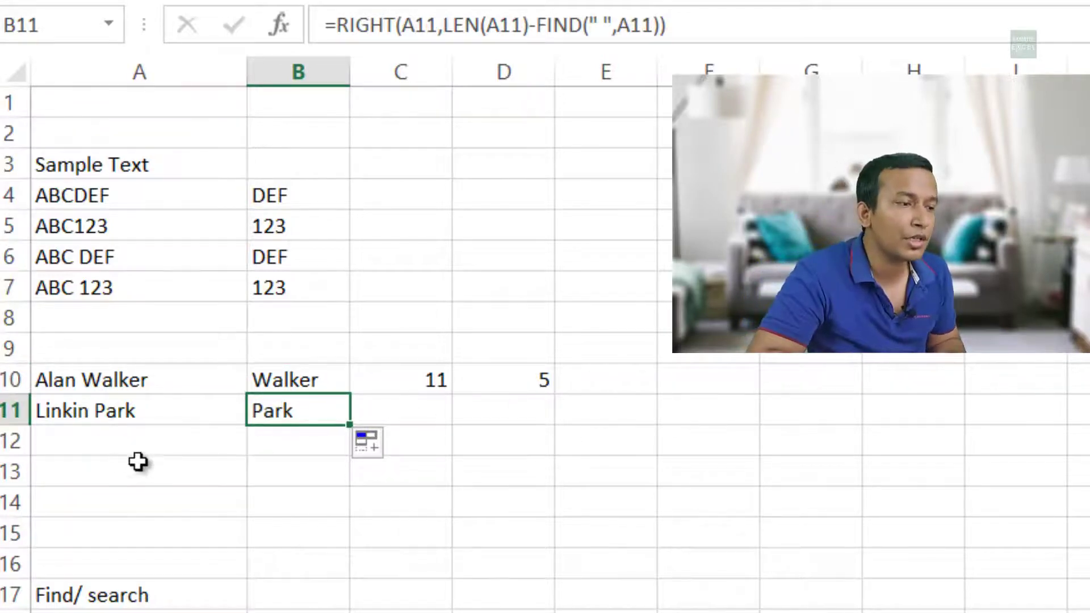
Add a third full name in A12 and fill the last-name formula down to B12.
left_click(115, 443)
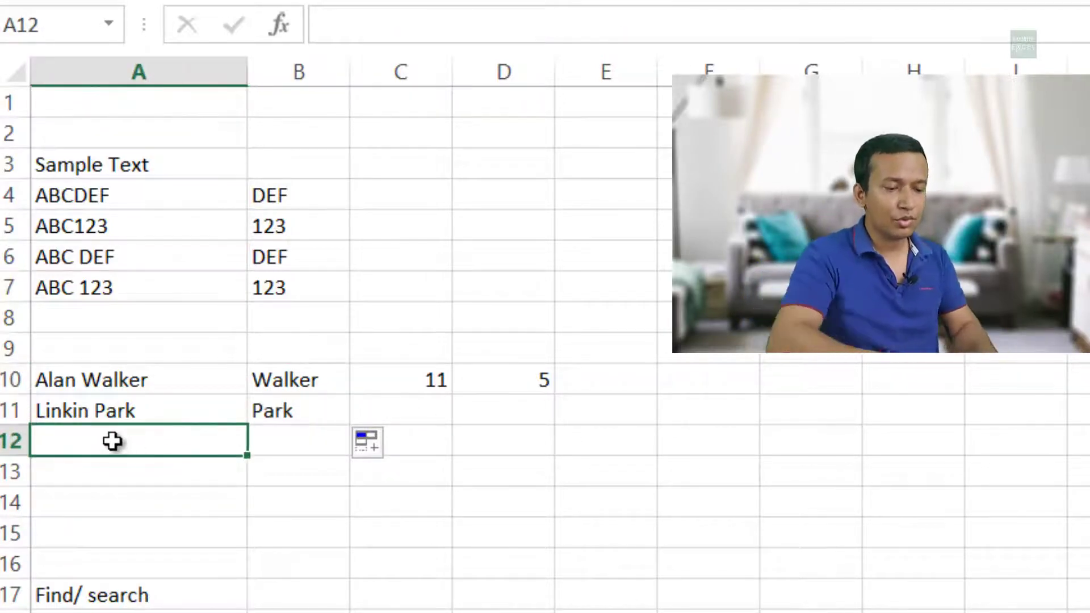
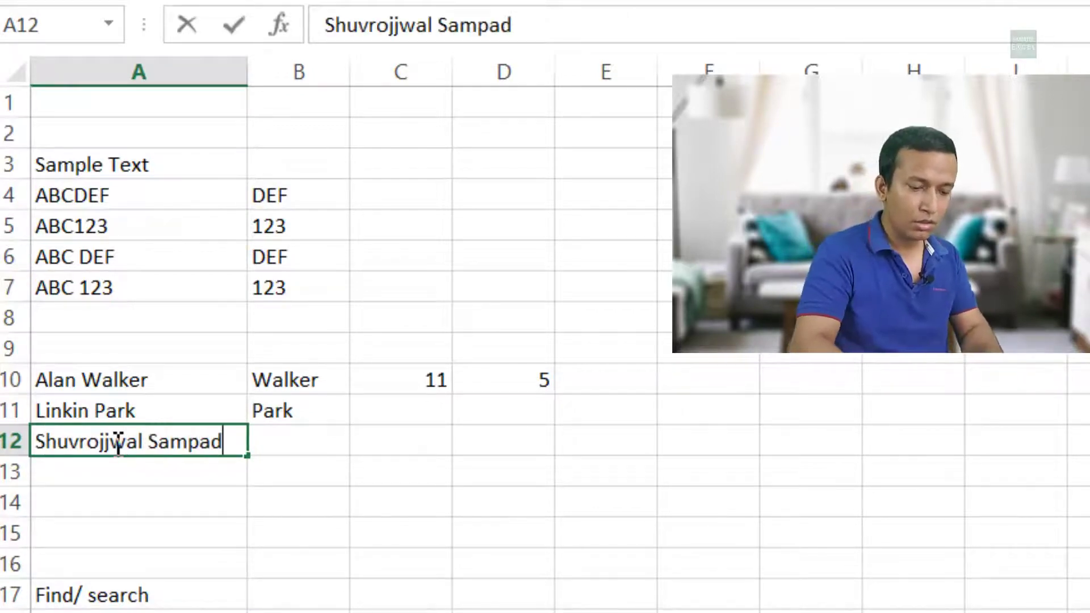
key("ctrl+Return")
key("Return")
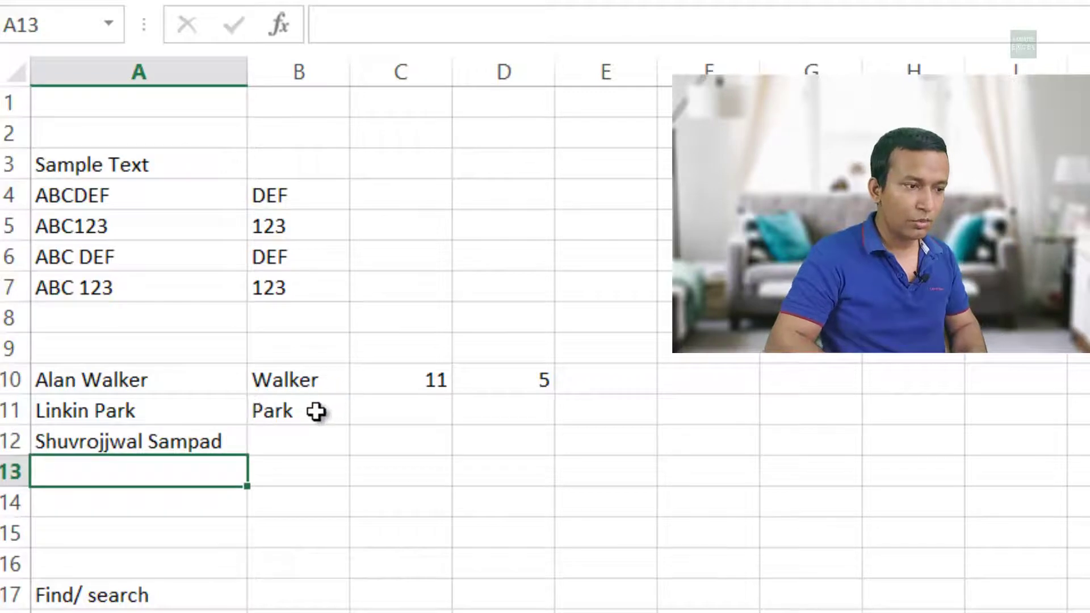
left_click(318, 411)
left_click_drag(350, 437, 352, 450)
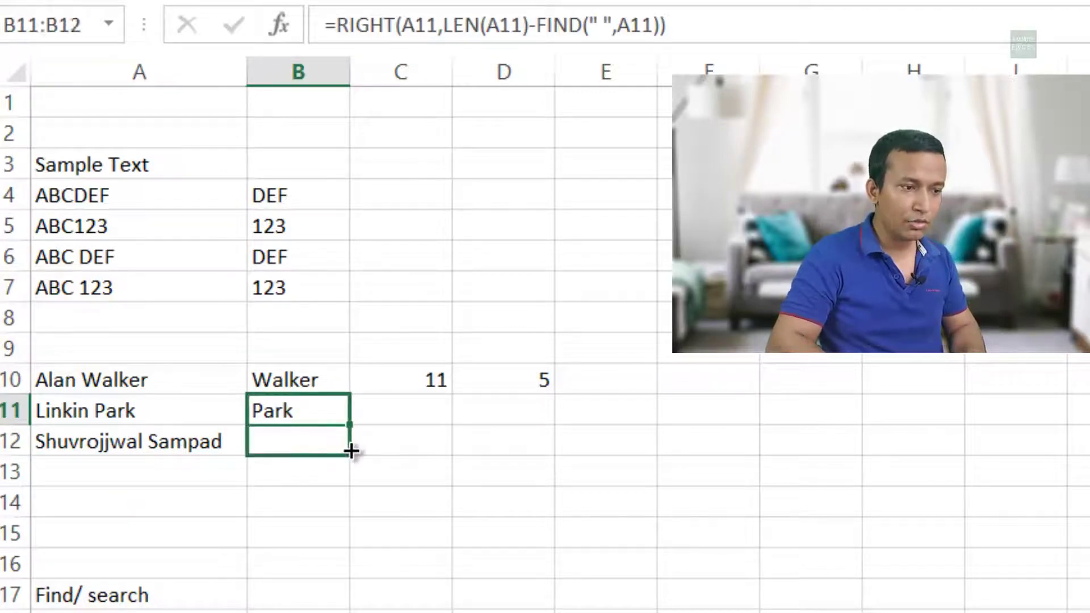
left_click(678, 496)
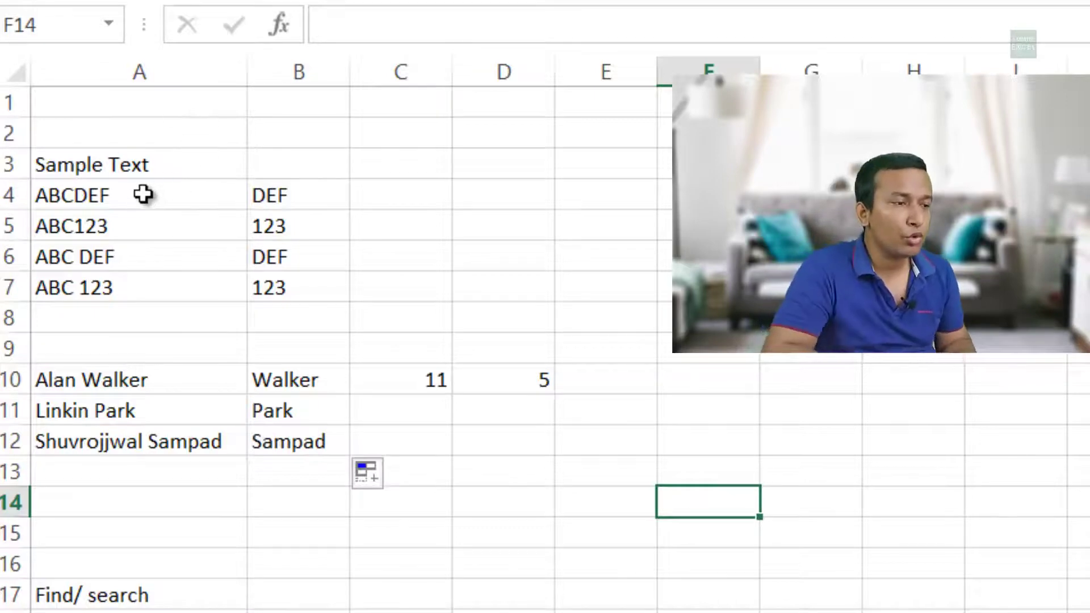
left_click_drag(143, 195, 142, 287)
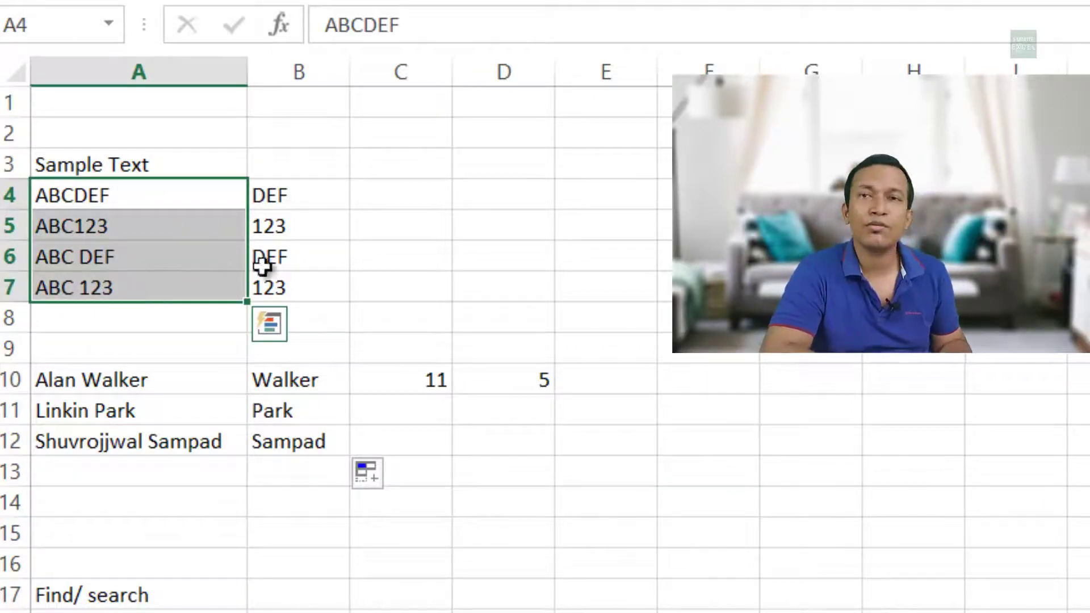
left_click_drag(292, 190, 302, 288)
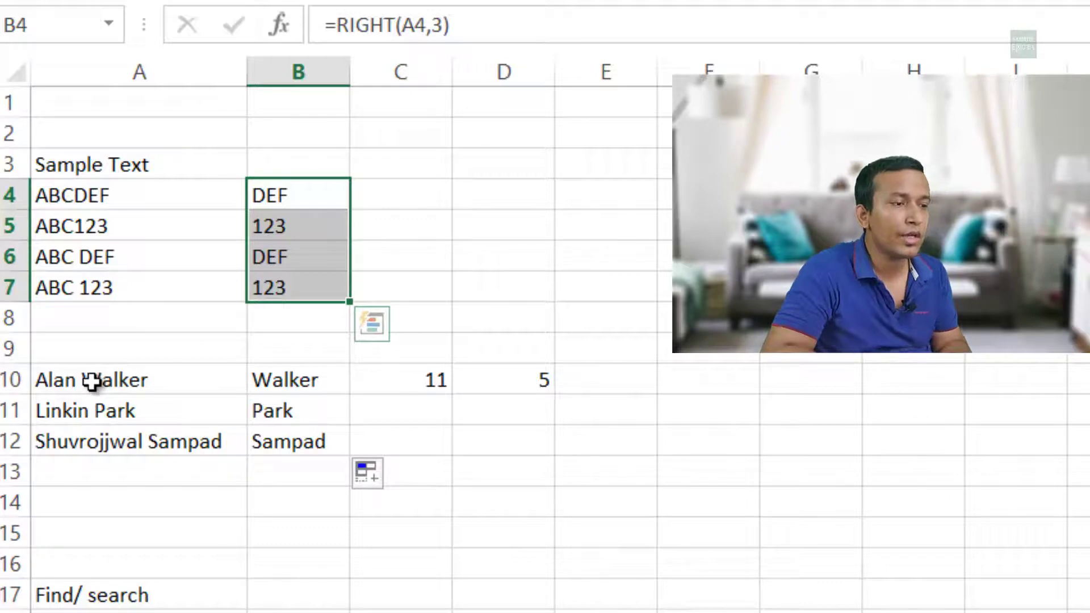
left_click_drag(91, 381, 132, 442)
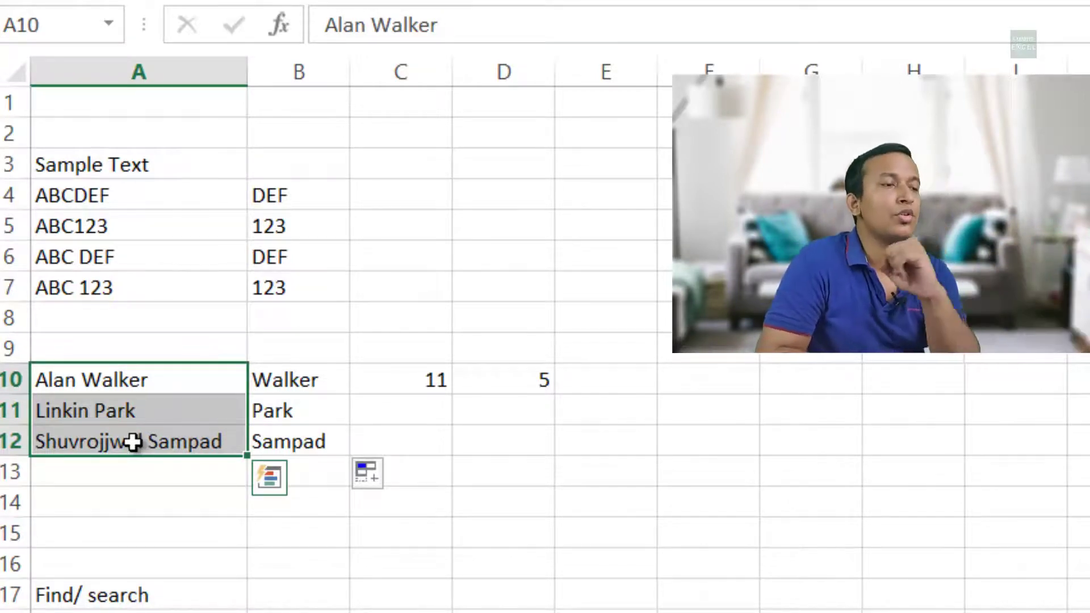
left_click(275, 195)
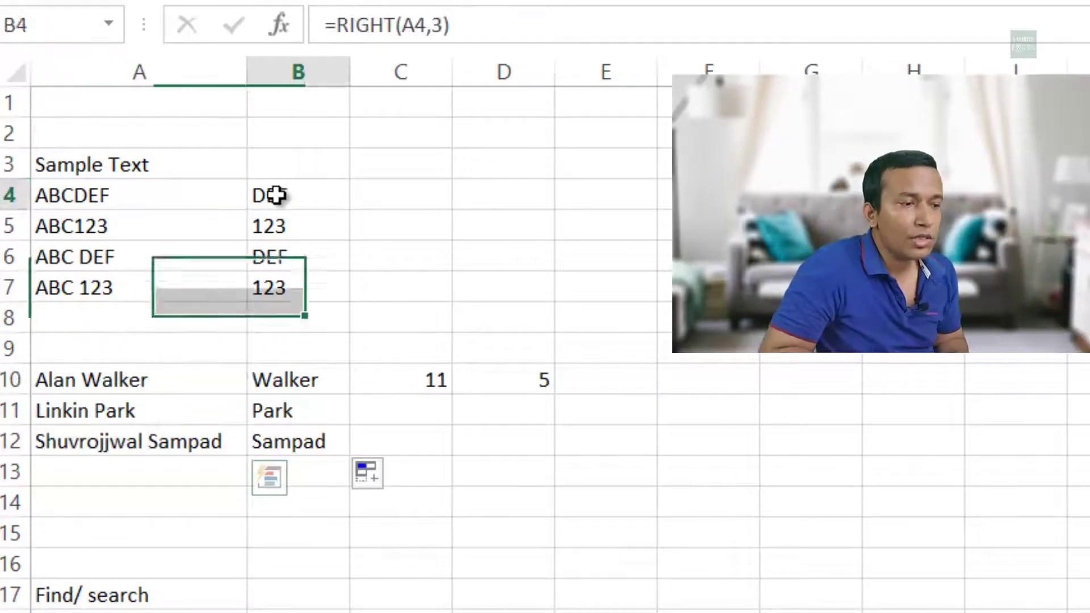
left_click_drag(276, 195, 290, 284)
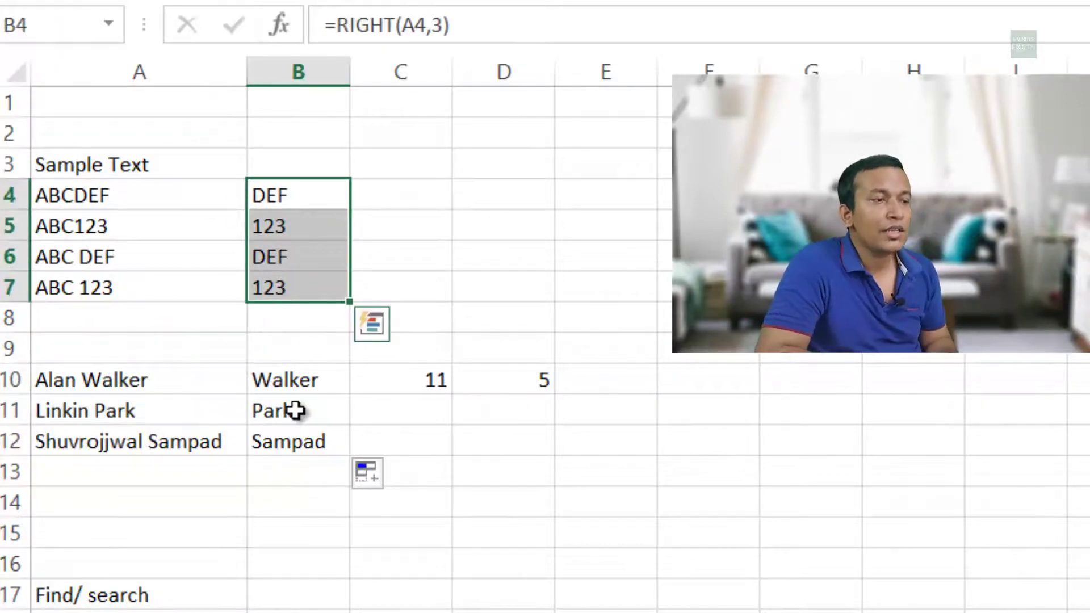
left_click(299, 380)
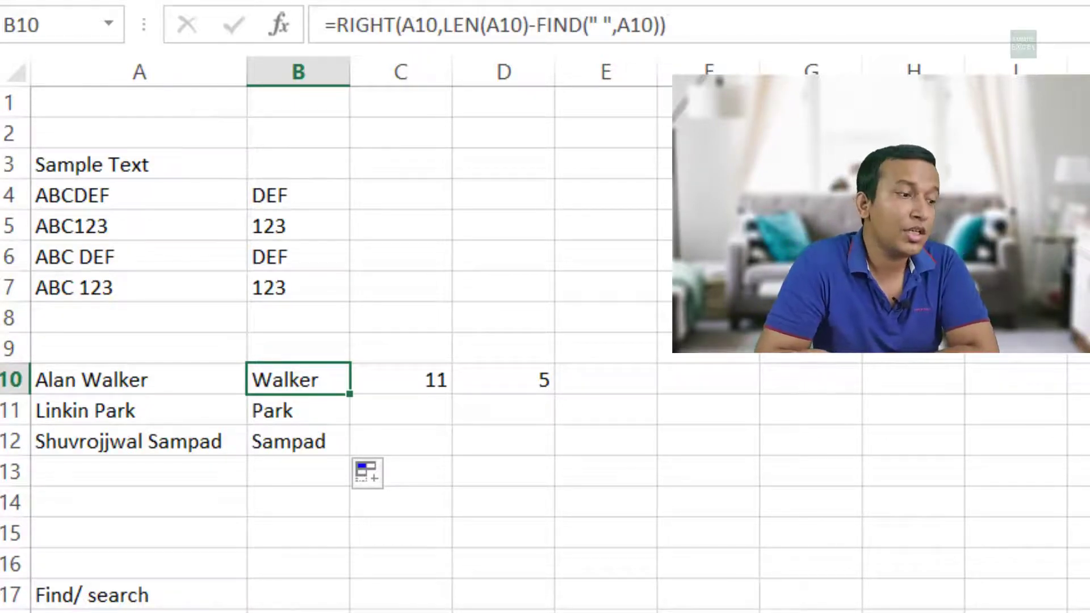
left_click_drag(139, 471, 298, 471)
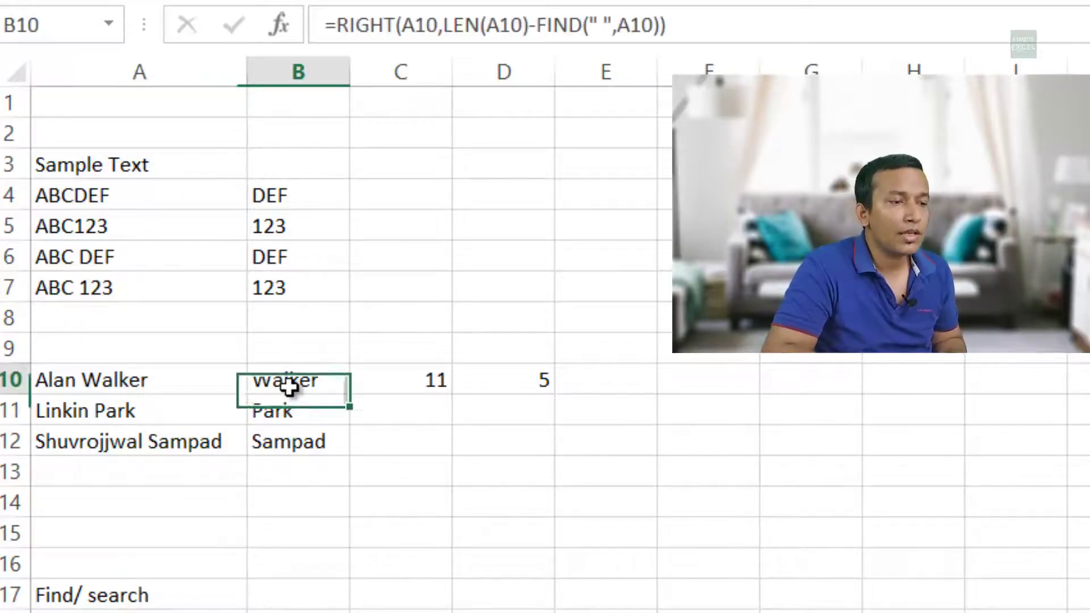
left_click_drag(290, 387, 291, 444)
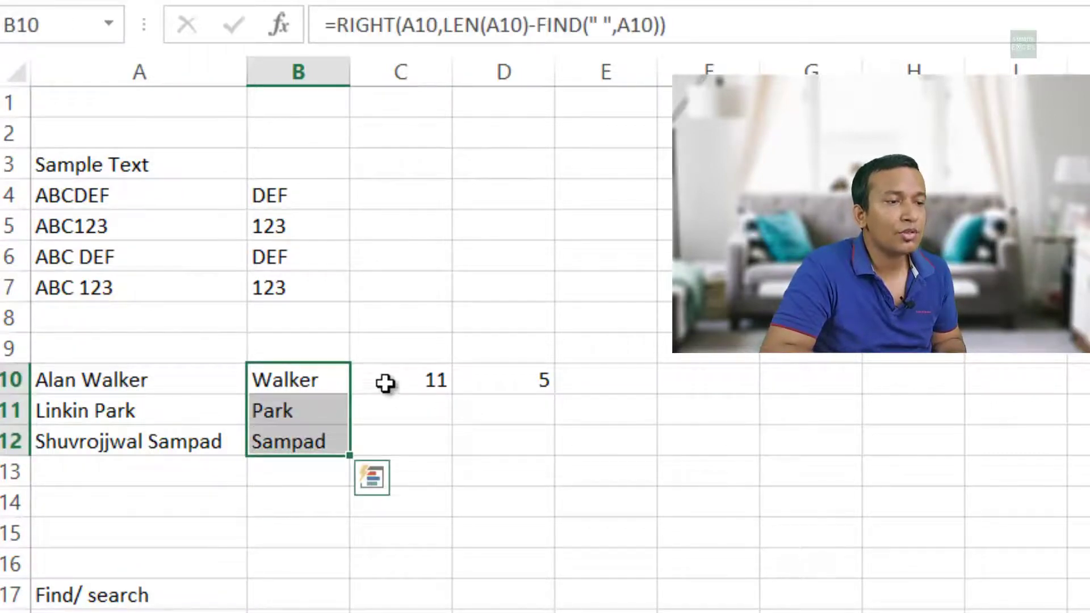
left_click_drag(392, 382, 503, 389)
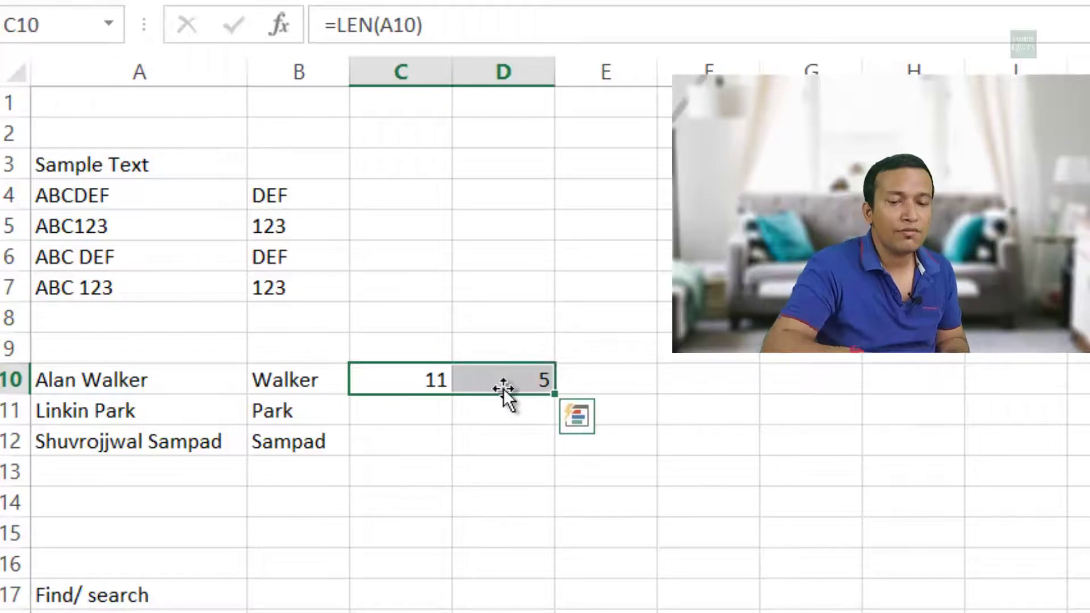
Clear the helper numbers in C10:D10 and label B9 and C9 Last Name and First Name.
key("Delete")
key("Up")
key("Left")
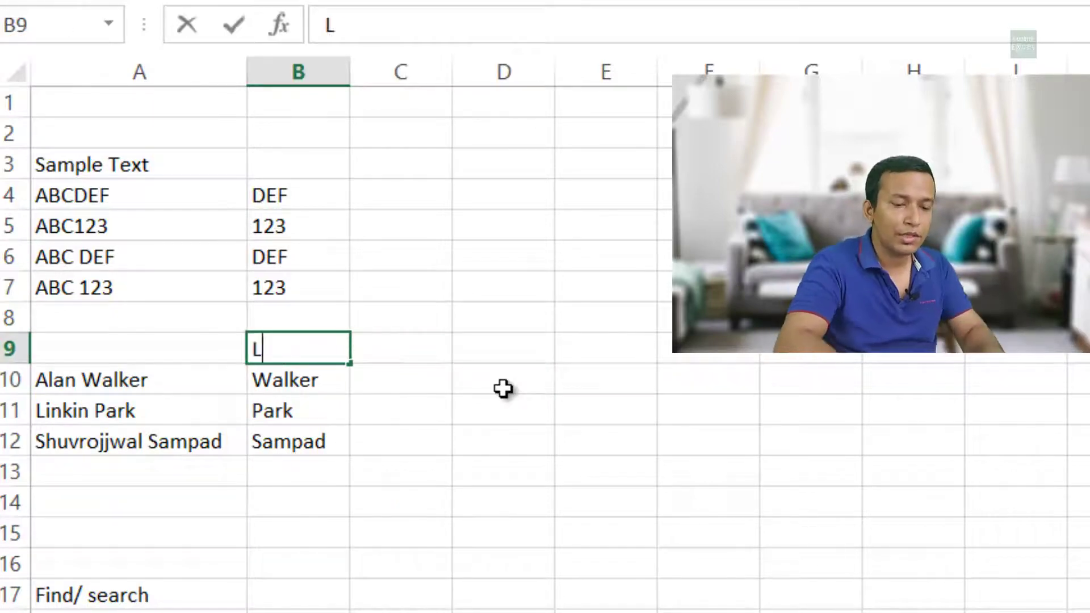
type("Na")
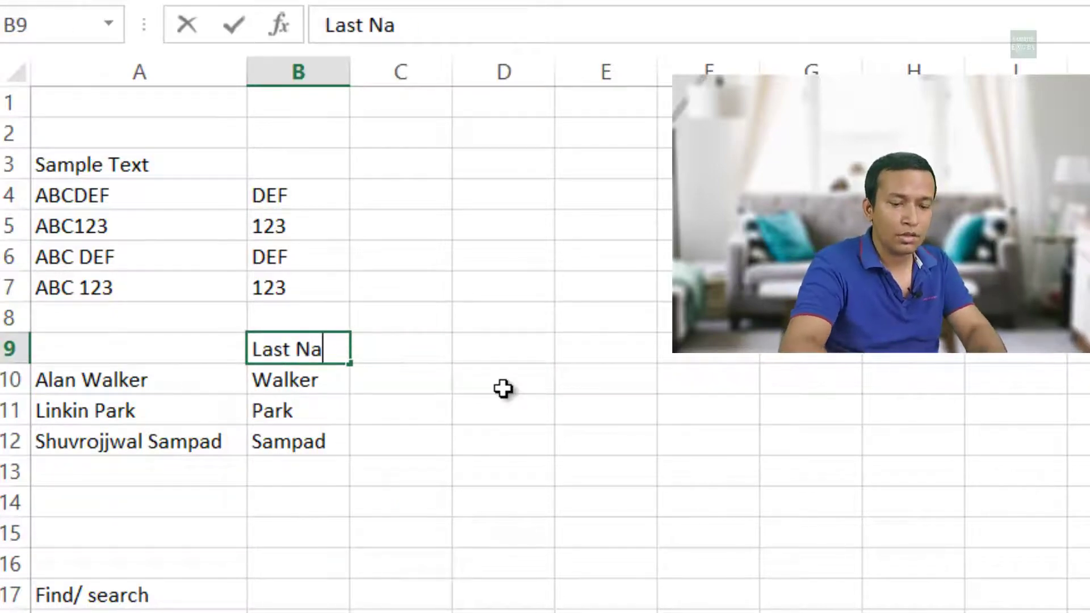
type("me")
key("Tab")
type("First")
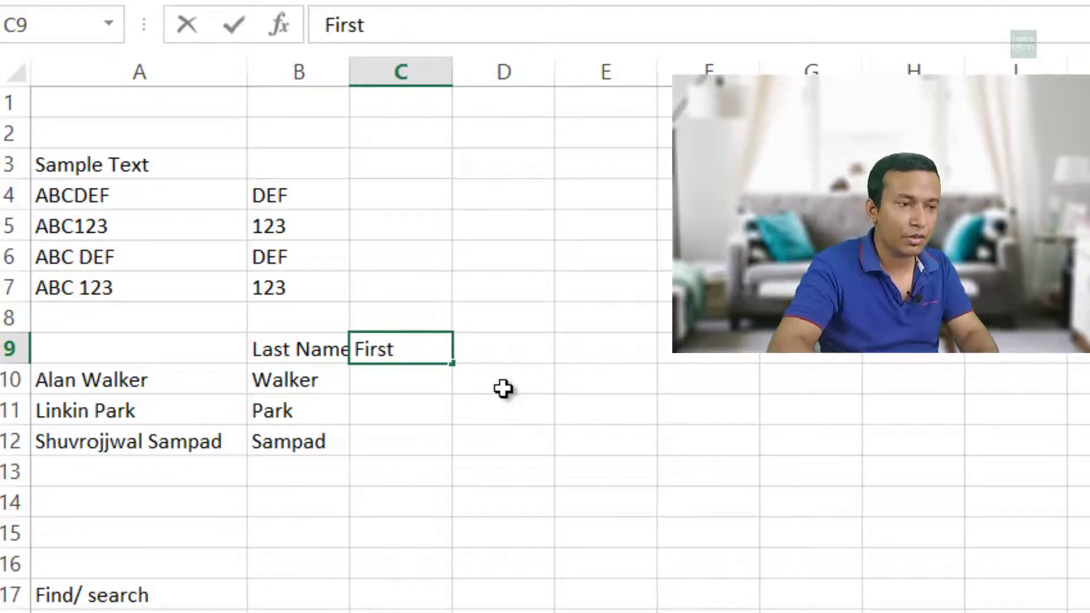
type("Na")
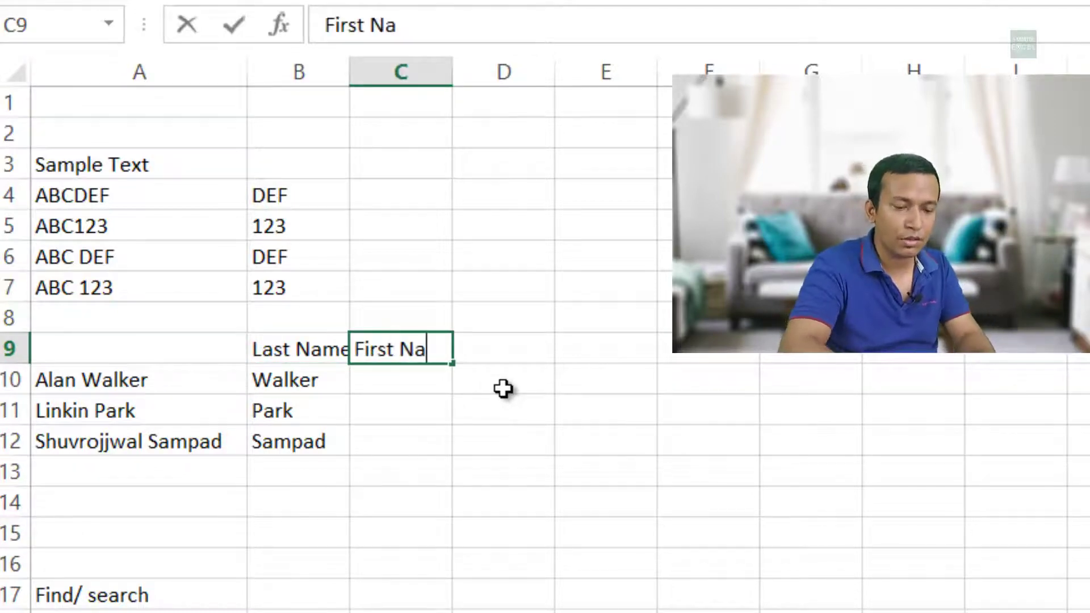
type("me")
key("Return")
type("=")
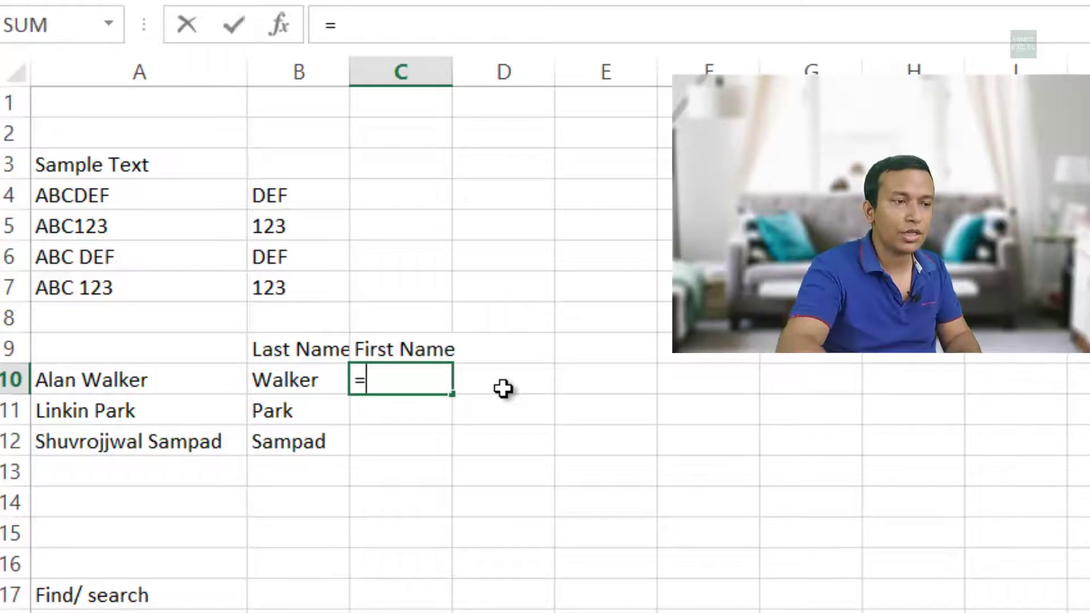
Enter =LEFT(A10,FIND(" ",A10)-1) in C10 to extract the first name Alan.
type("left")
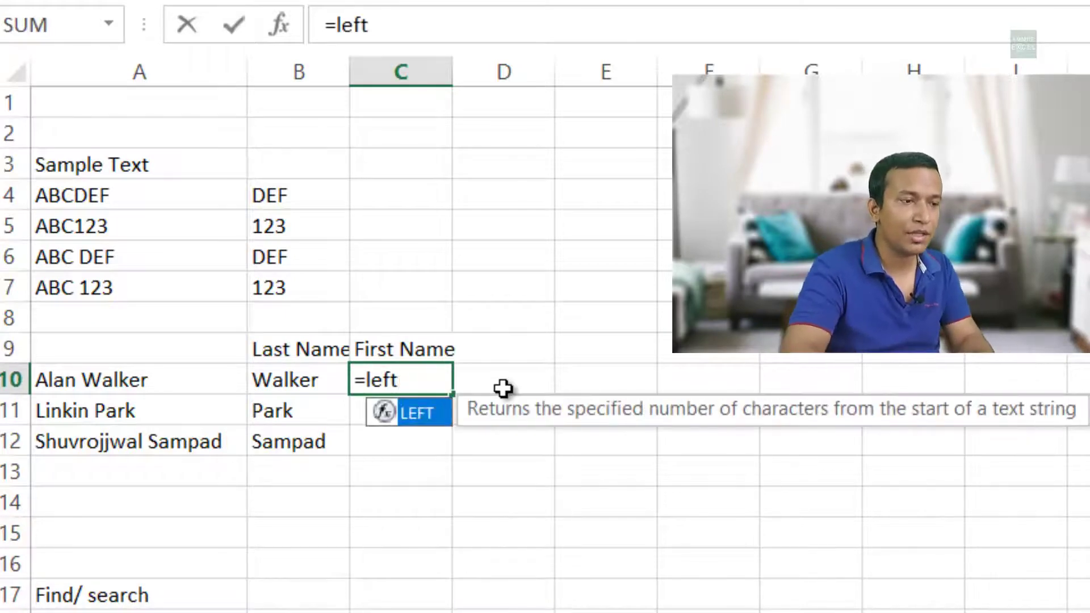
type("(")
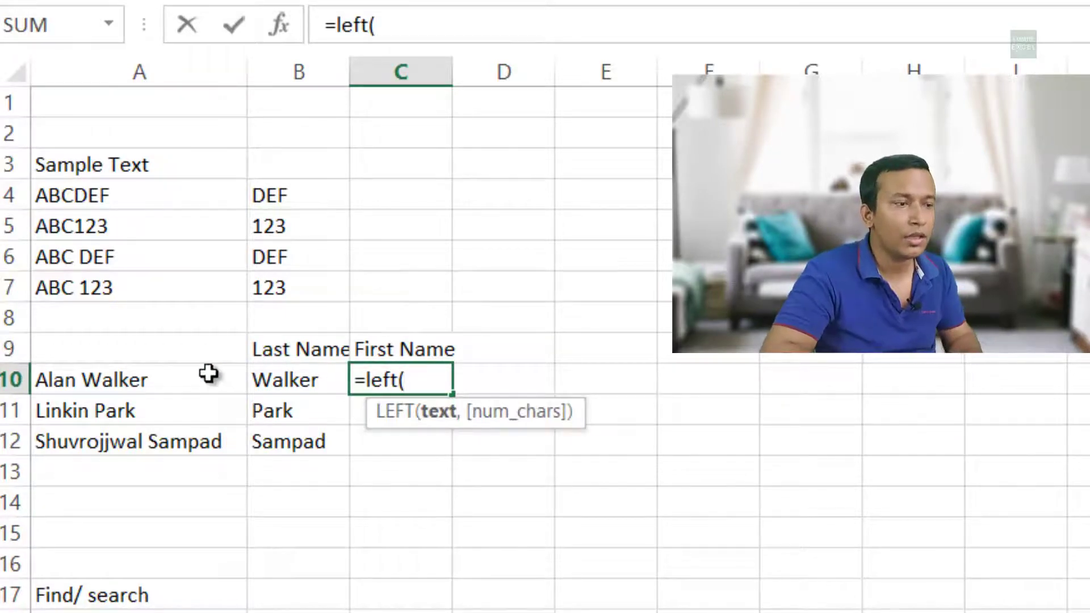
left_click(210, 373)
type(",")
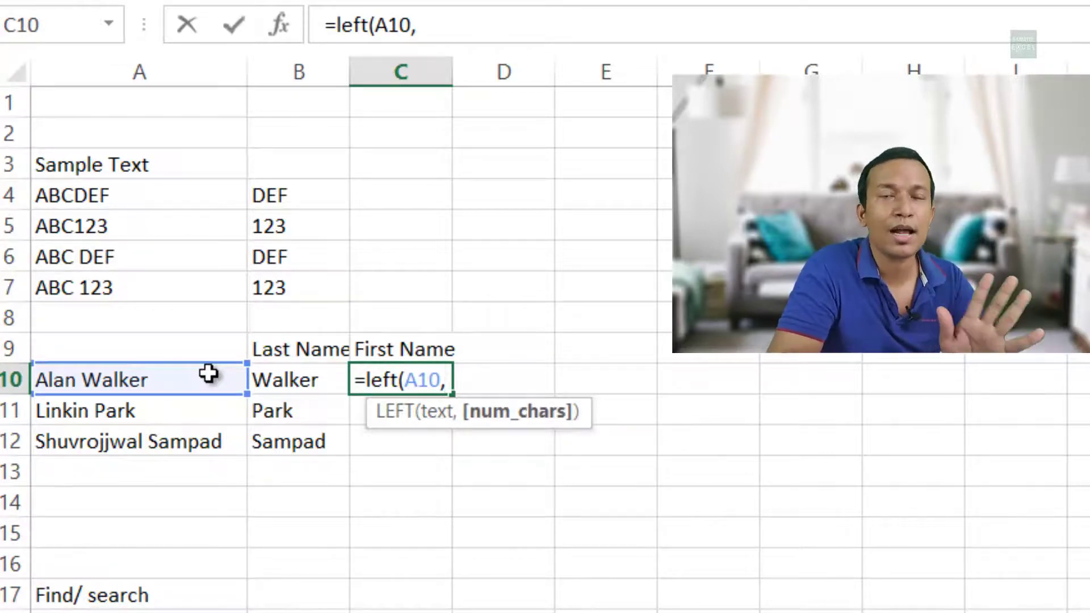
type("fin")
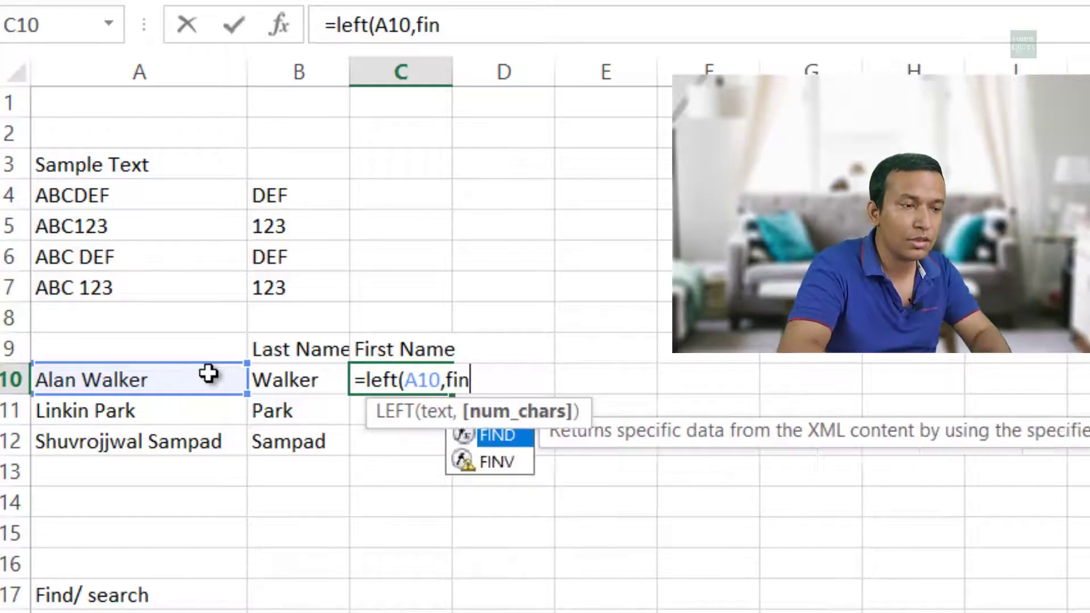
type("d(\" \"")
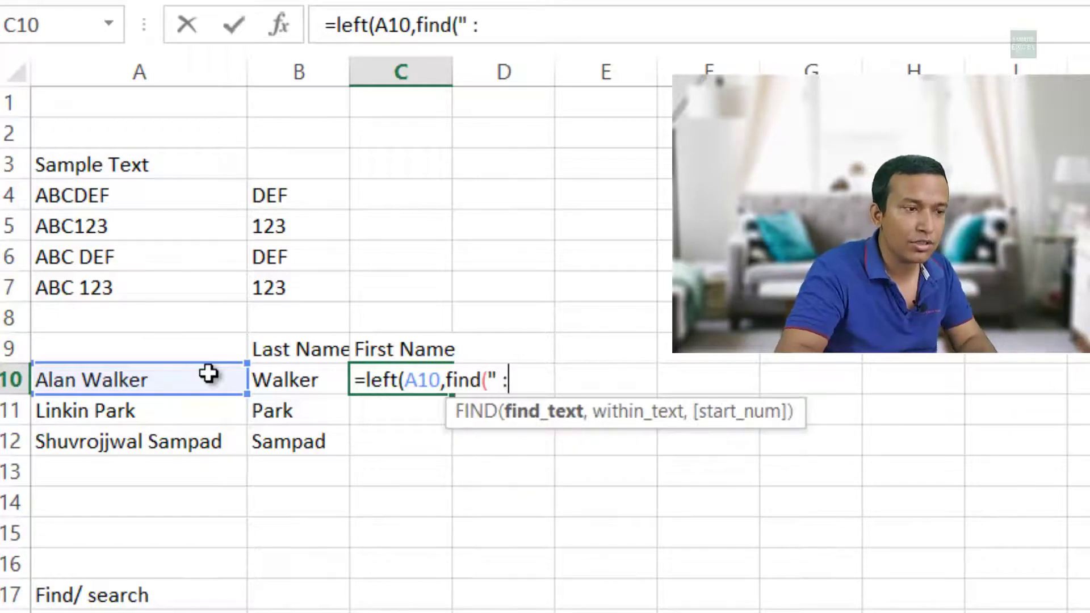
type(",")
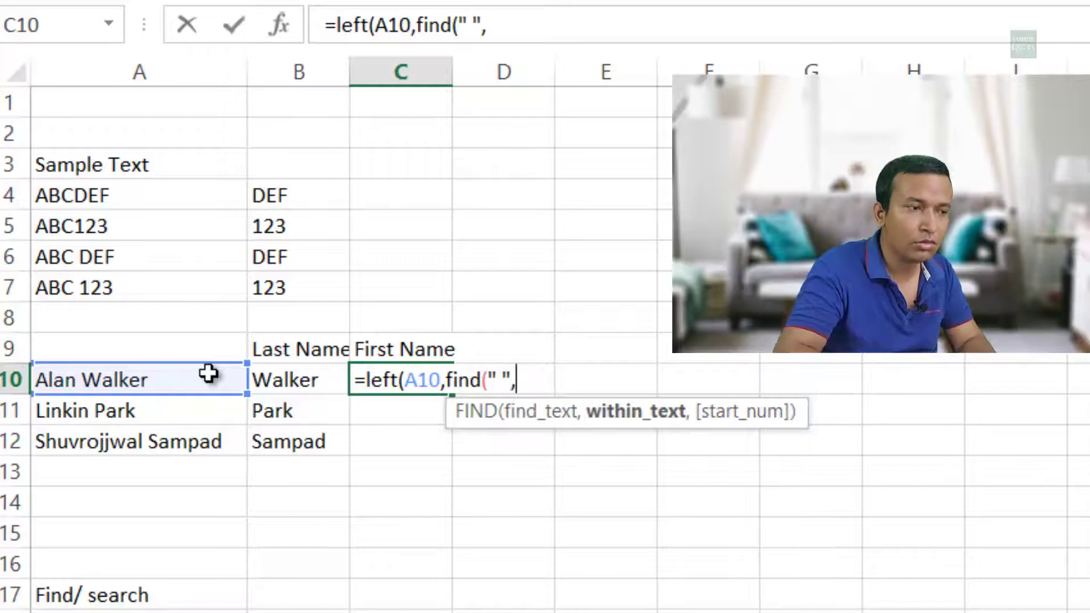
left_click(162, 386)
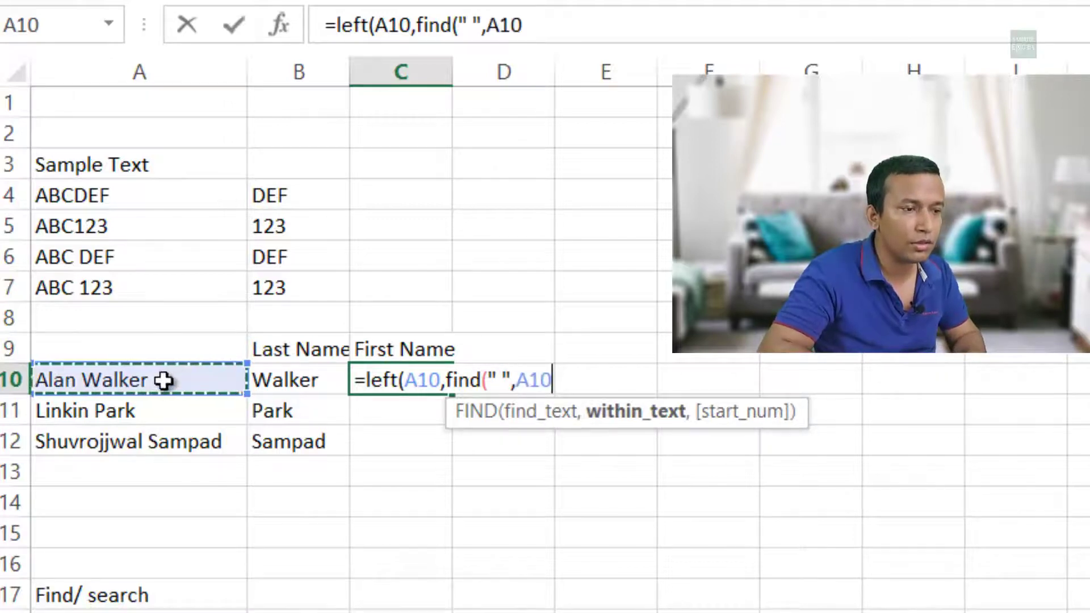
type(")-1")
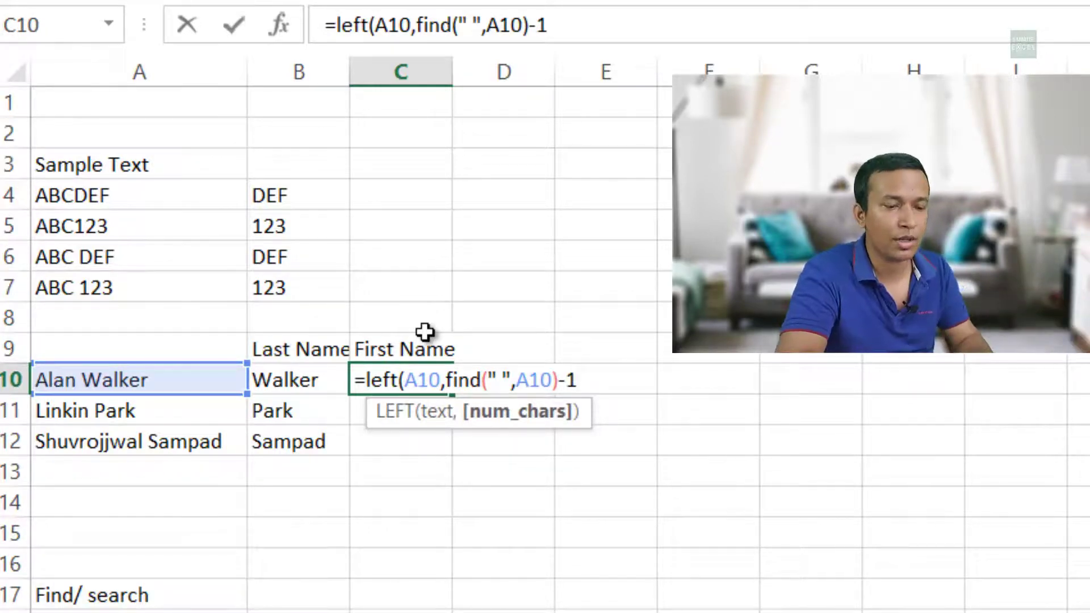
key("Return")
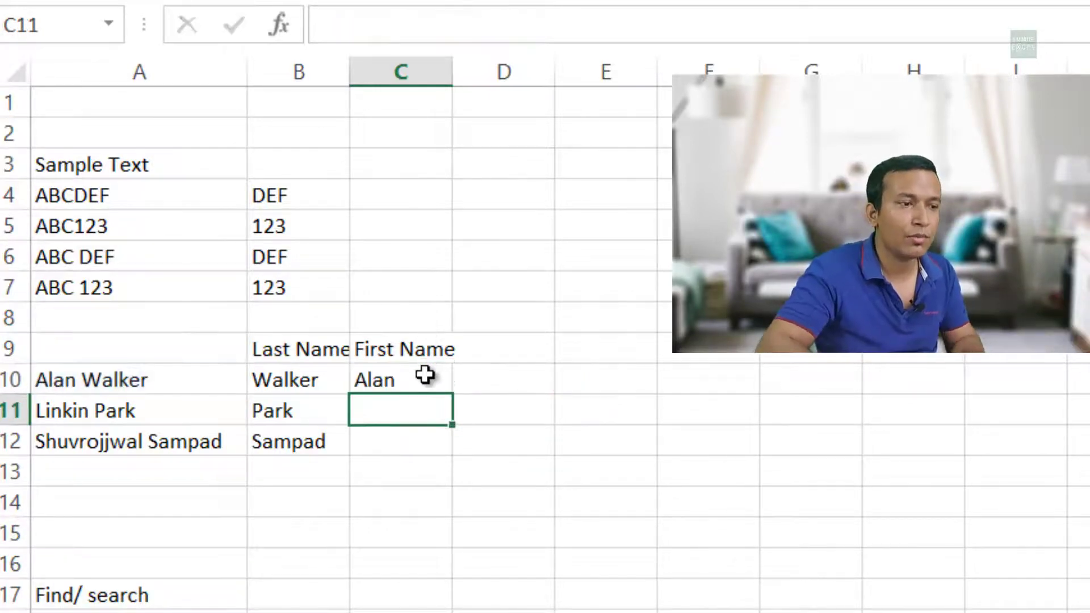
Fill the first-name formula from C10 down to C12.
left_click(425, 374)
left_click_drag(457, 407, 458, 462)
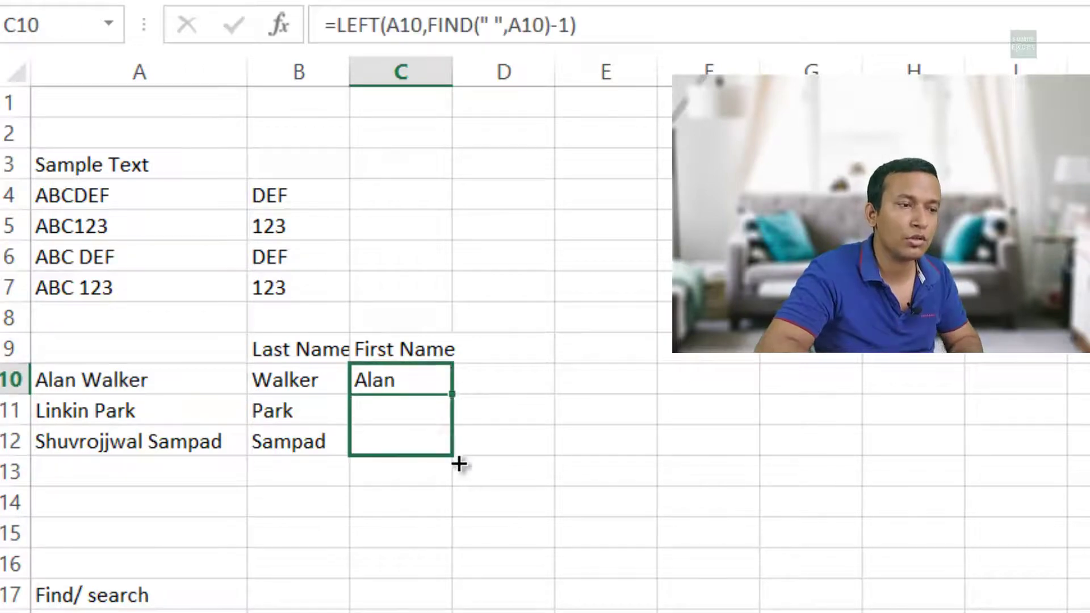
left_click(752, 517)
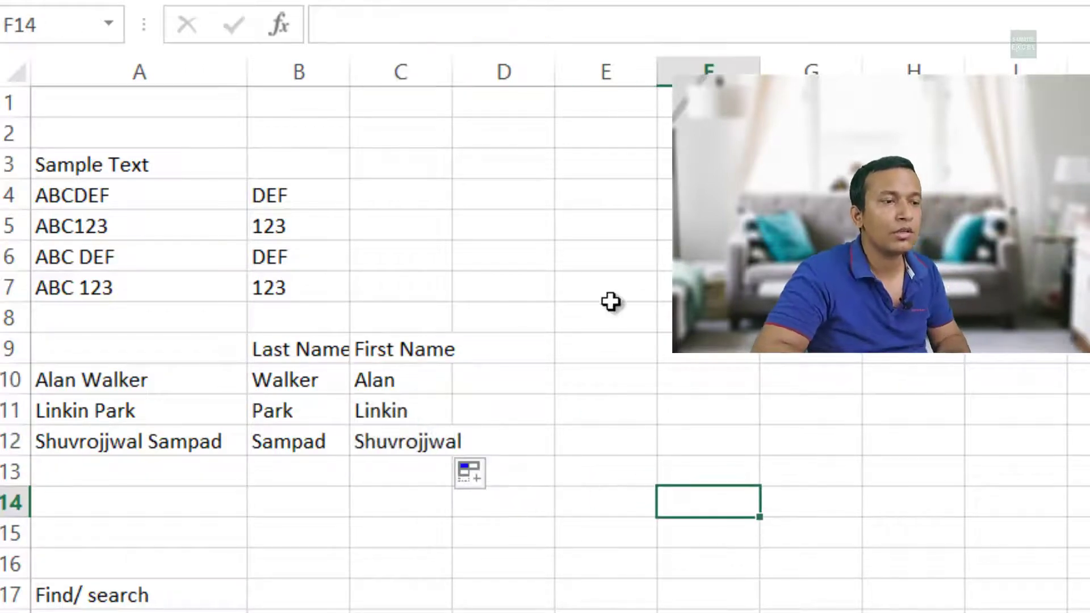
Autofit column C, then check the first-name and last-name formulas in C10 and B10.
double_click(462, 73)
left_click(743, 440)
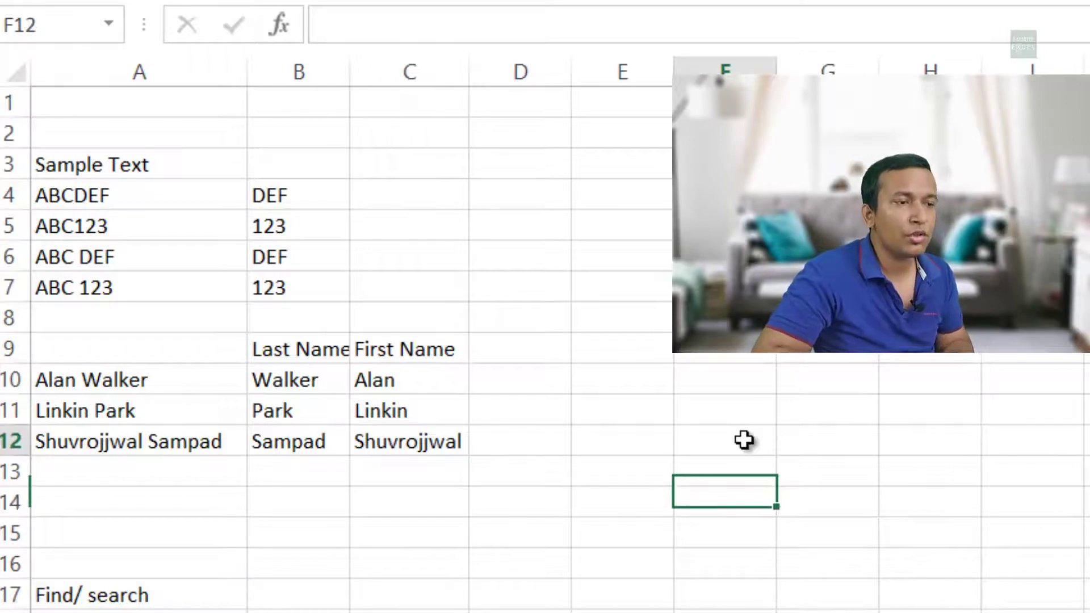
left_click(396, 378)
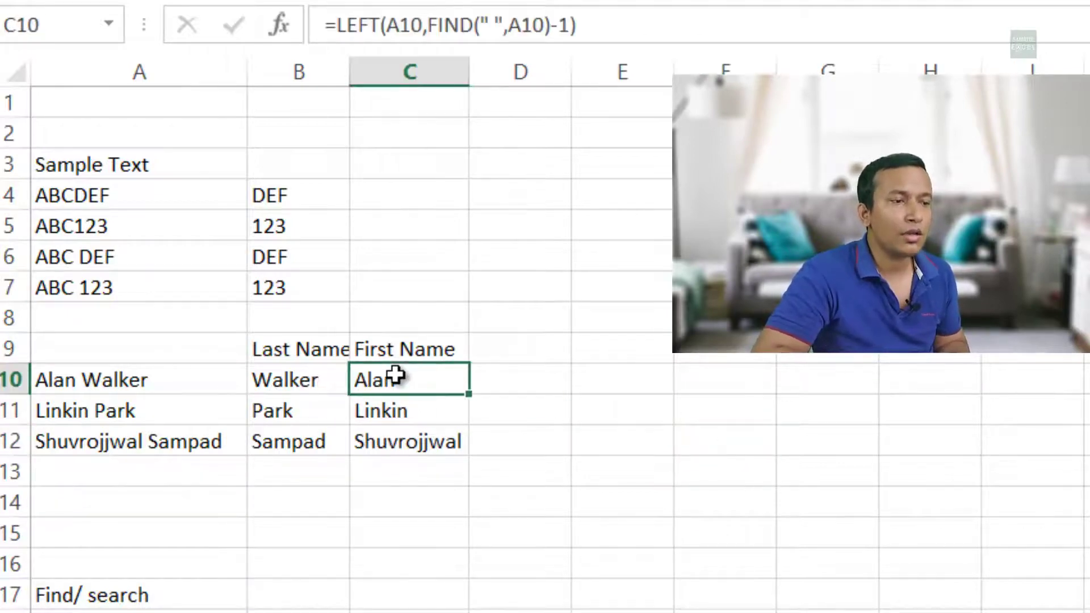
left_click(299, 379)
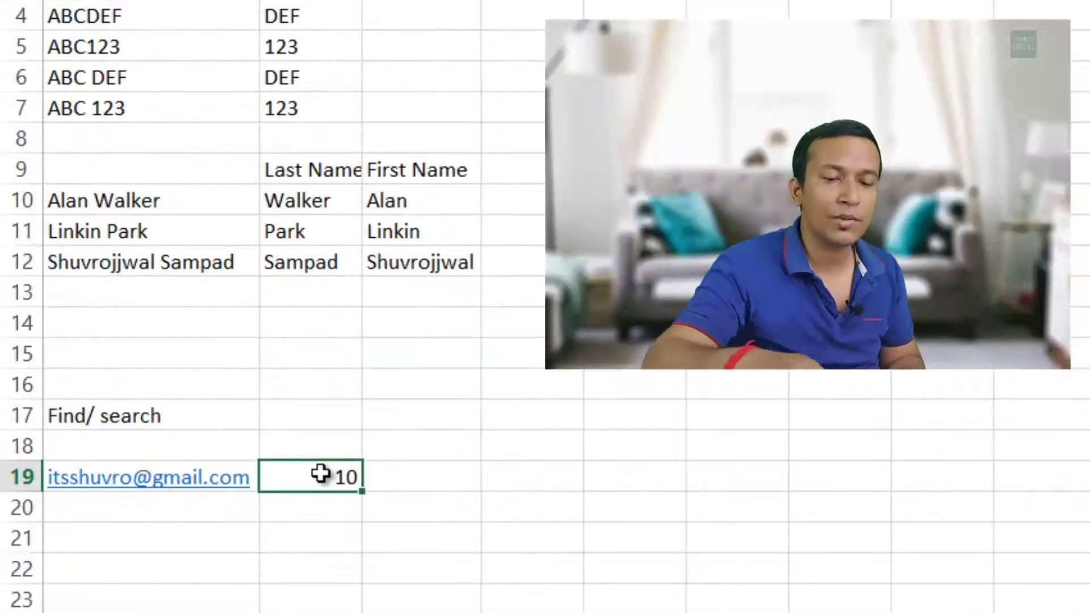
Type three more sample e-mail addresses into A20, A21 and A22.
left_click(232, 511)
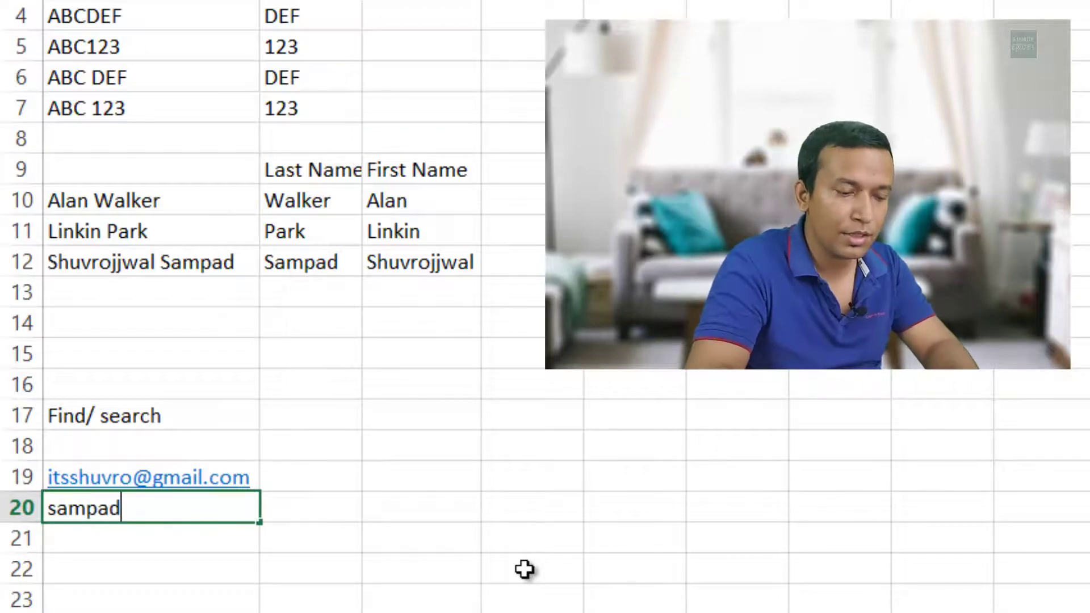
type("test@")
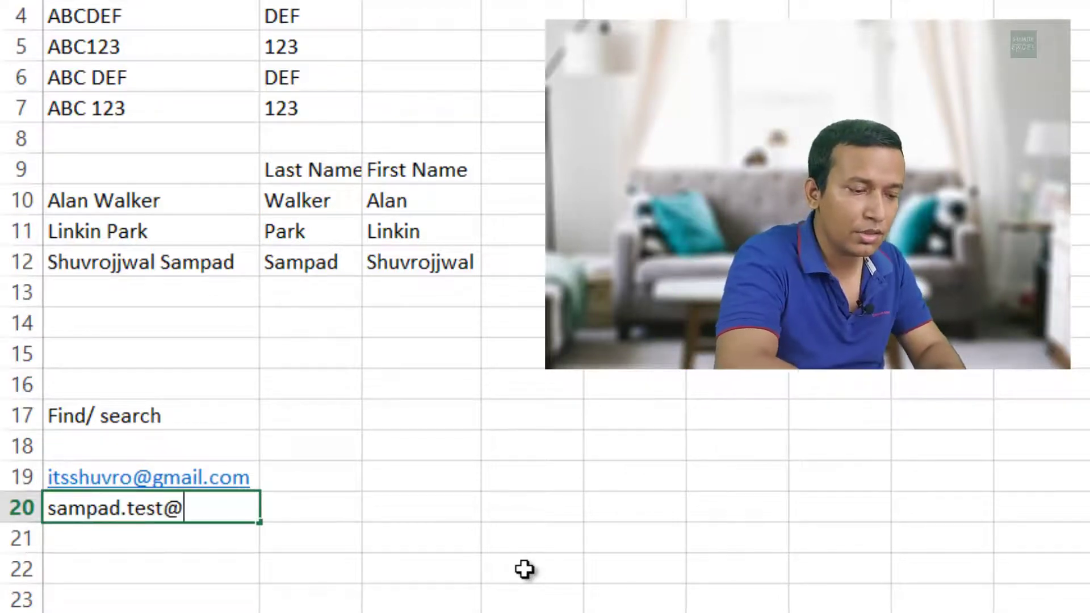
type("yahoo.com")
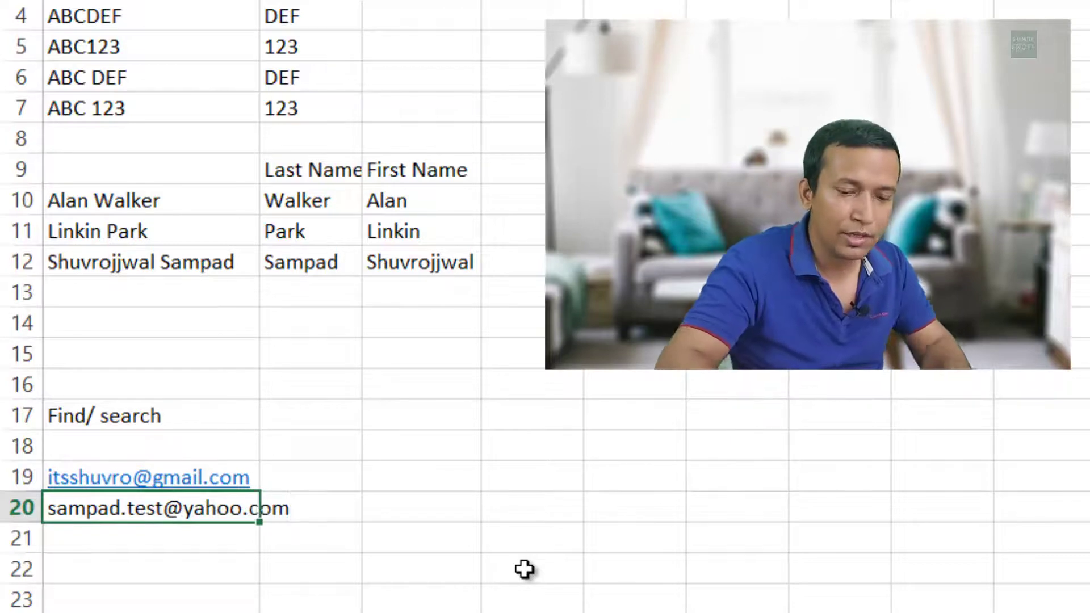
key("Return")
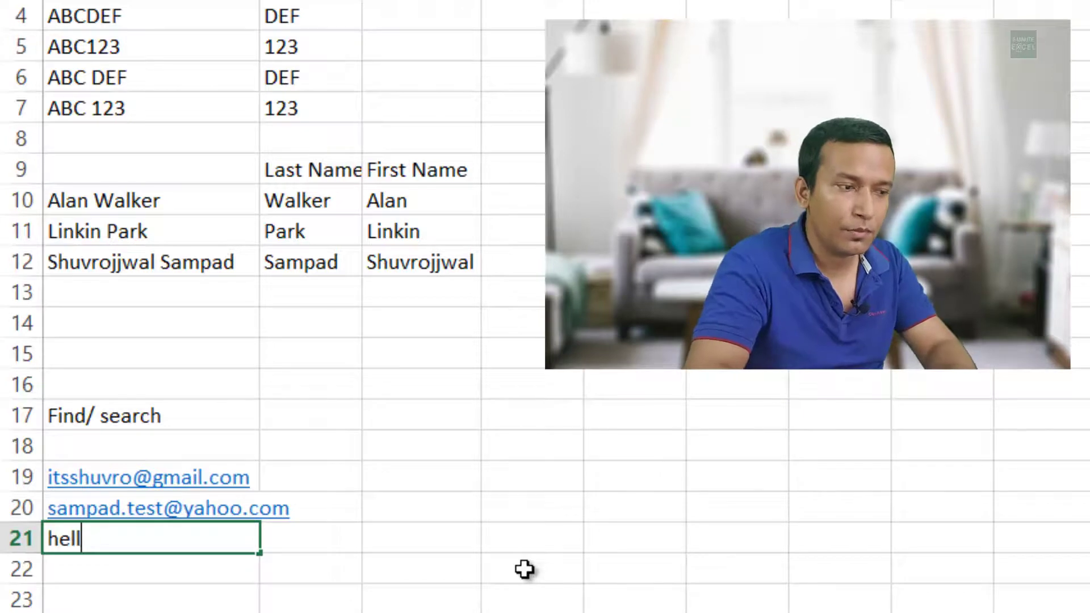
type("me")
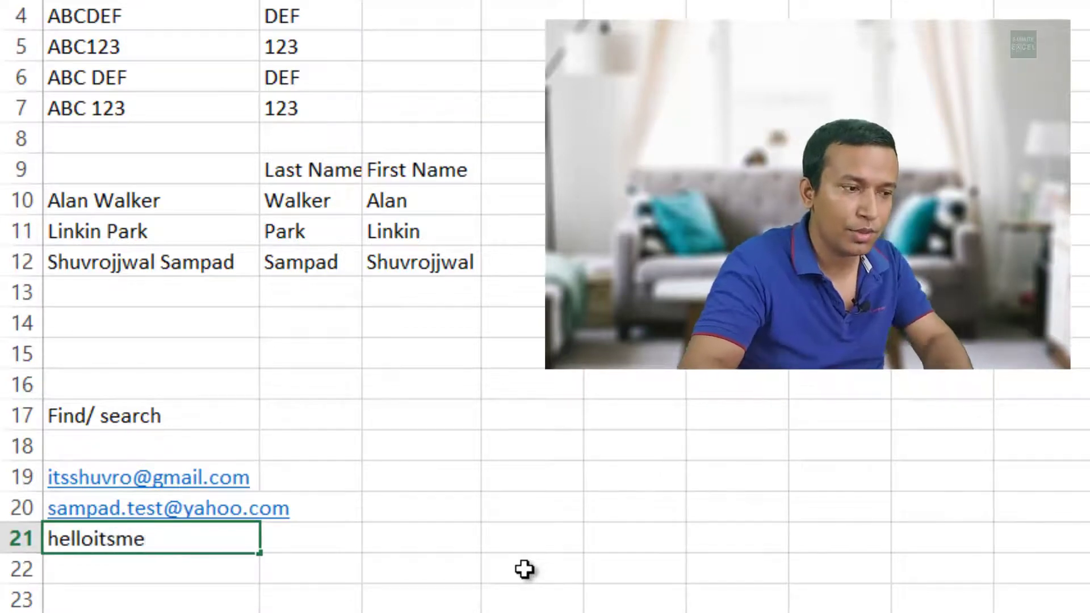
type("@ymail.com")
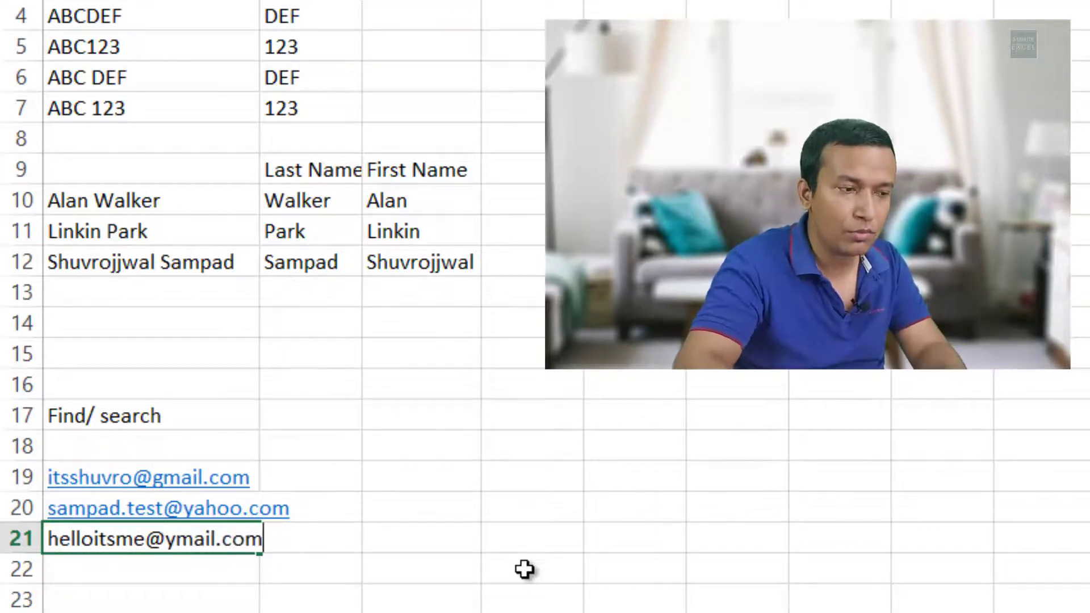
key("Return")
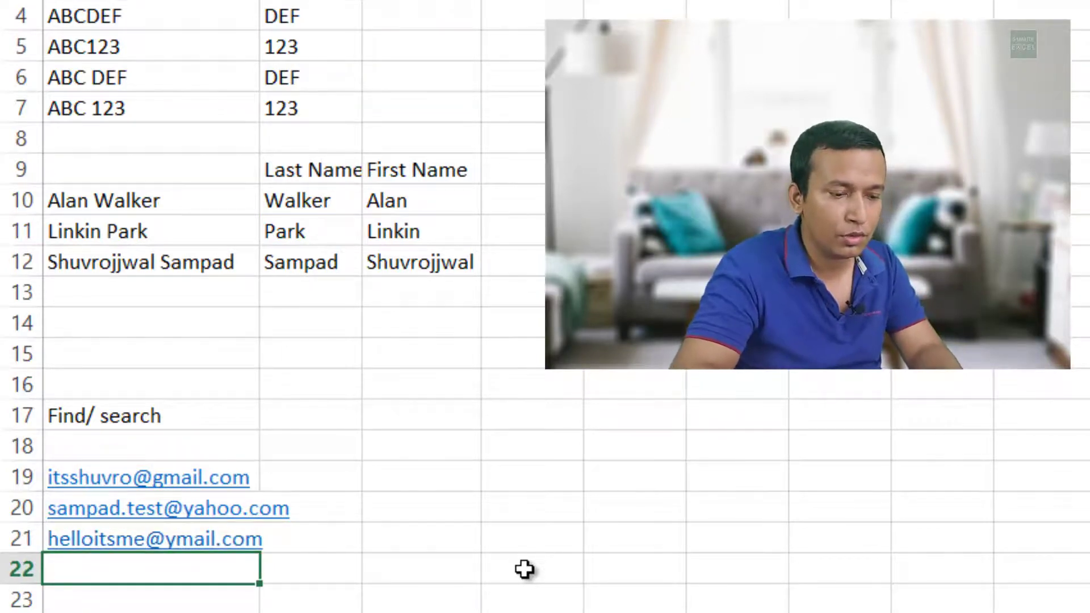
type("test.123")
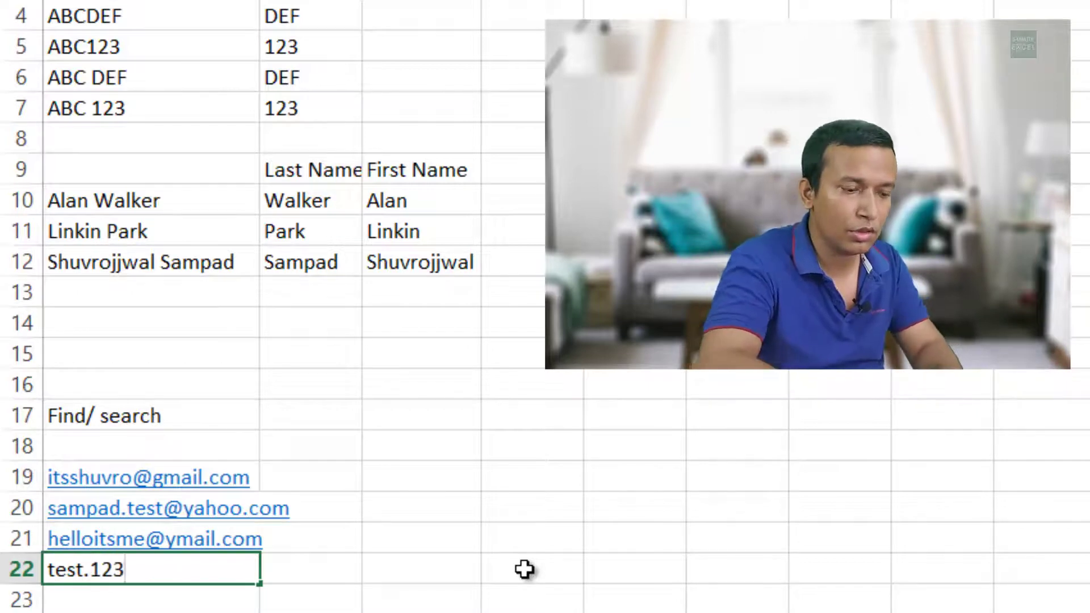
type("@gmail.")
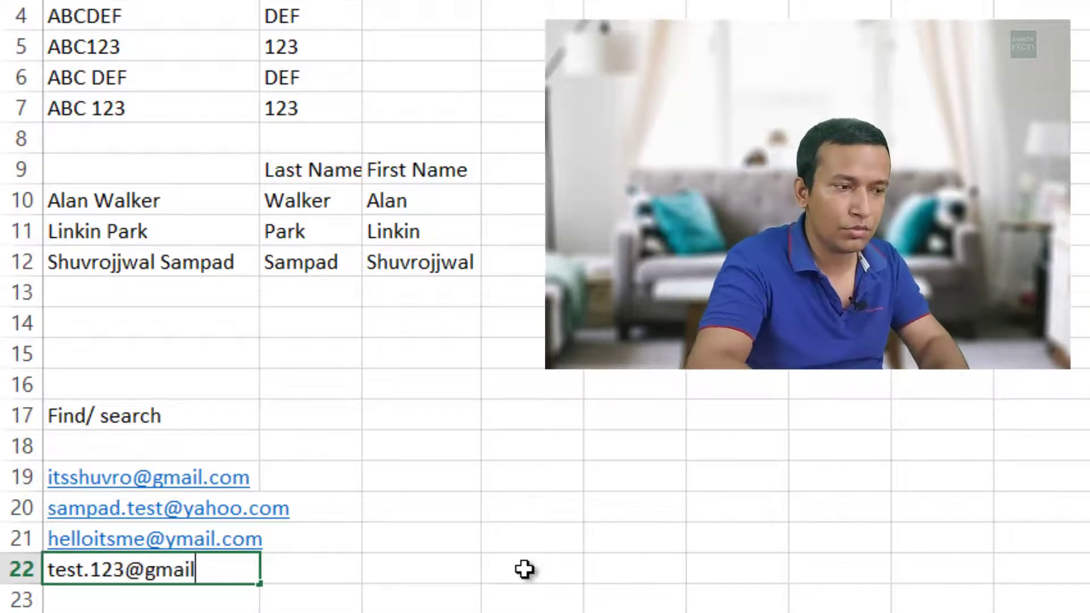
type("com")
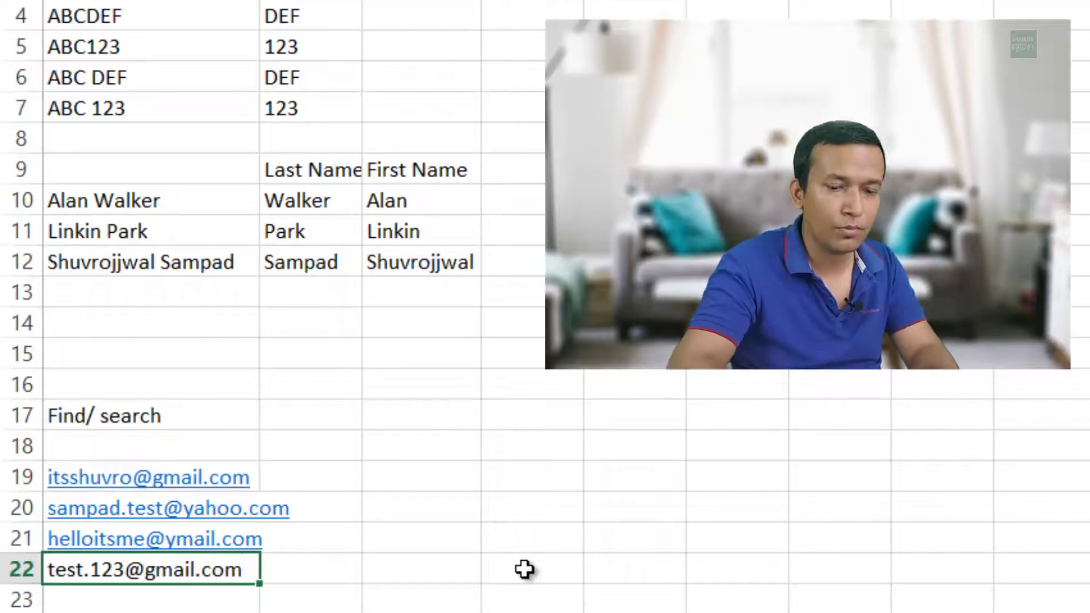
key("Return")
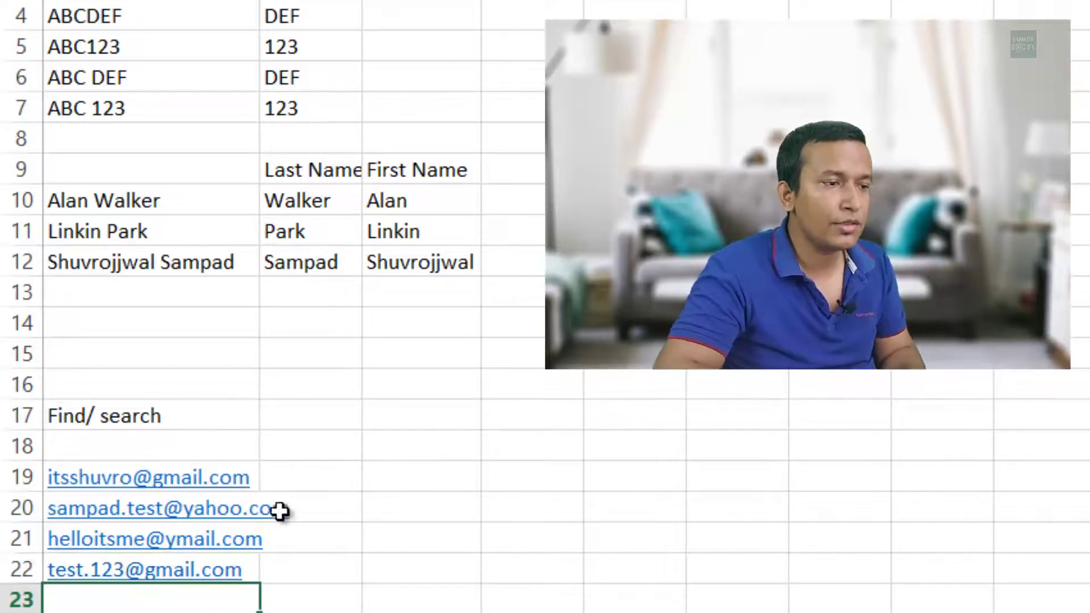
Label B18 ID, autofit column A to show full addresses, and move to B19.
left_click(303, 448)
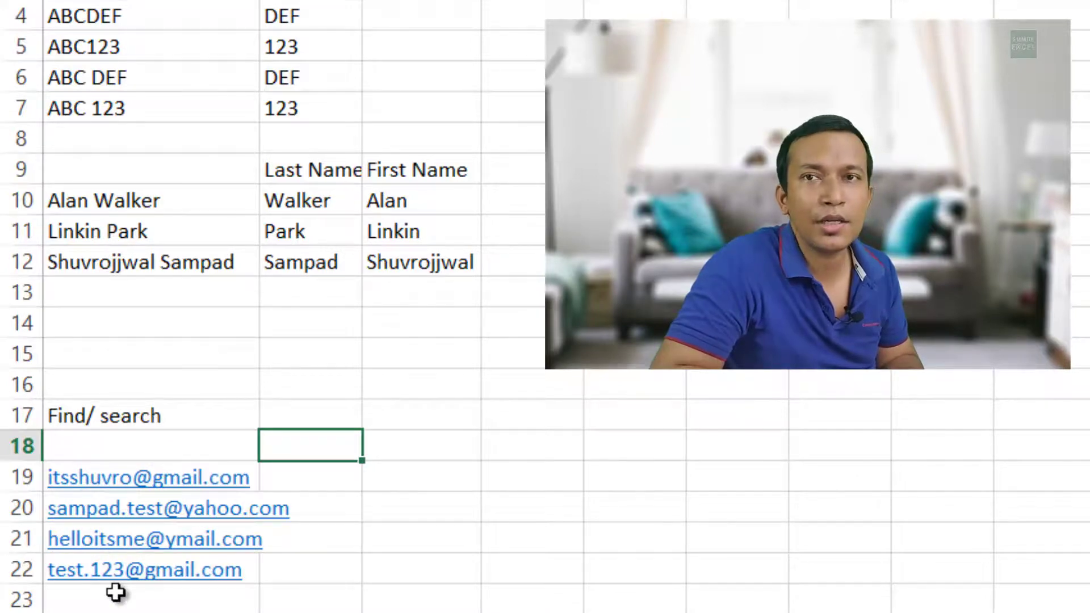
type("ID")
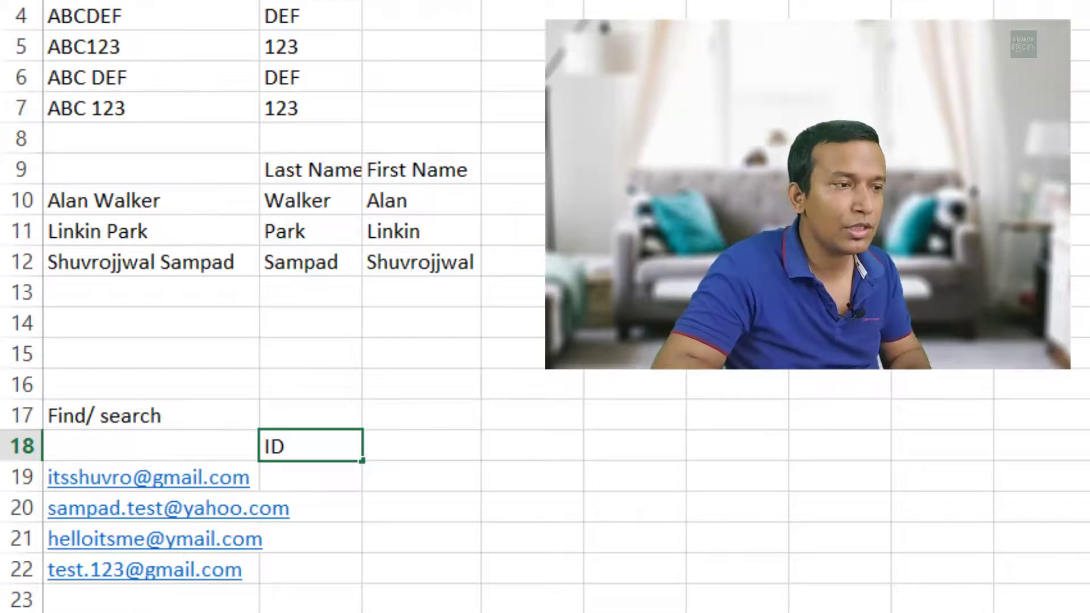
key("ctrl+space")
double_click(259, 1)
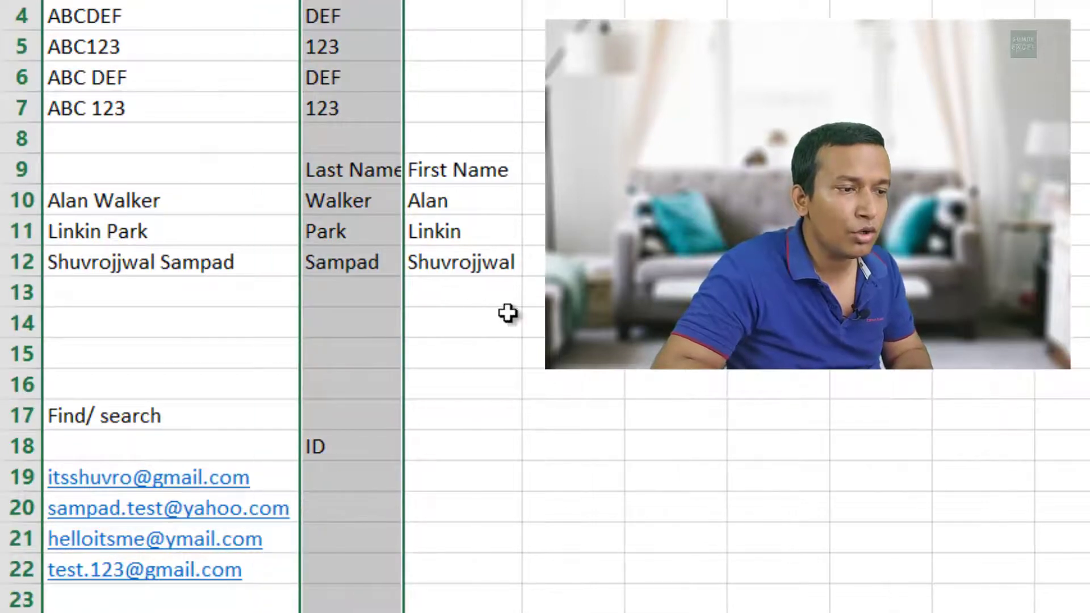
left_click(462, 446)
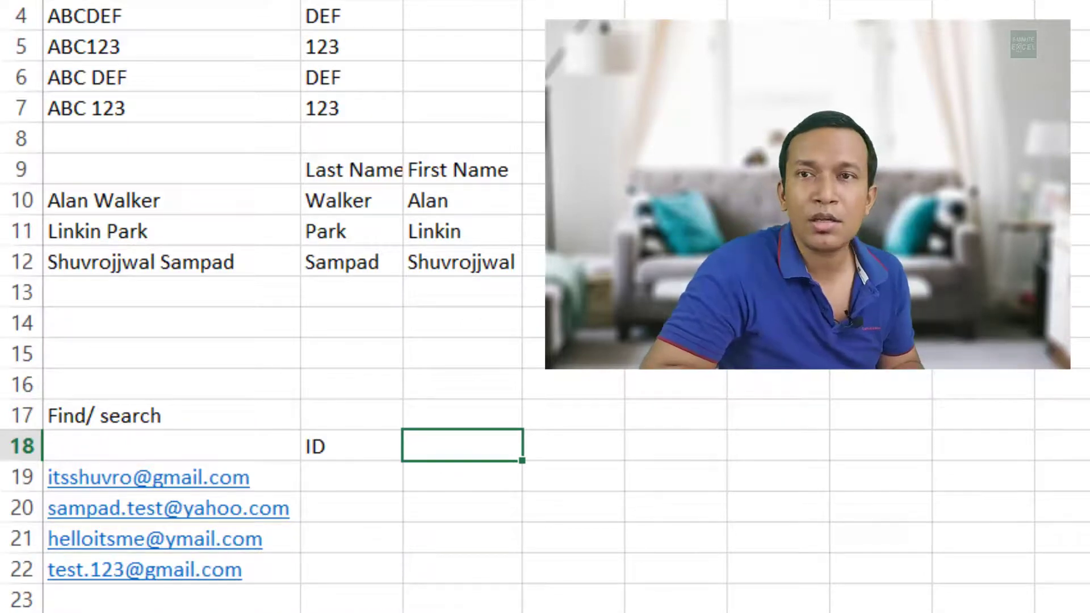
key("Down")
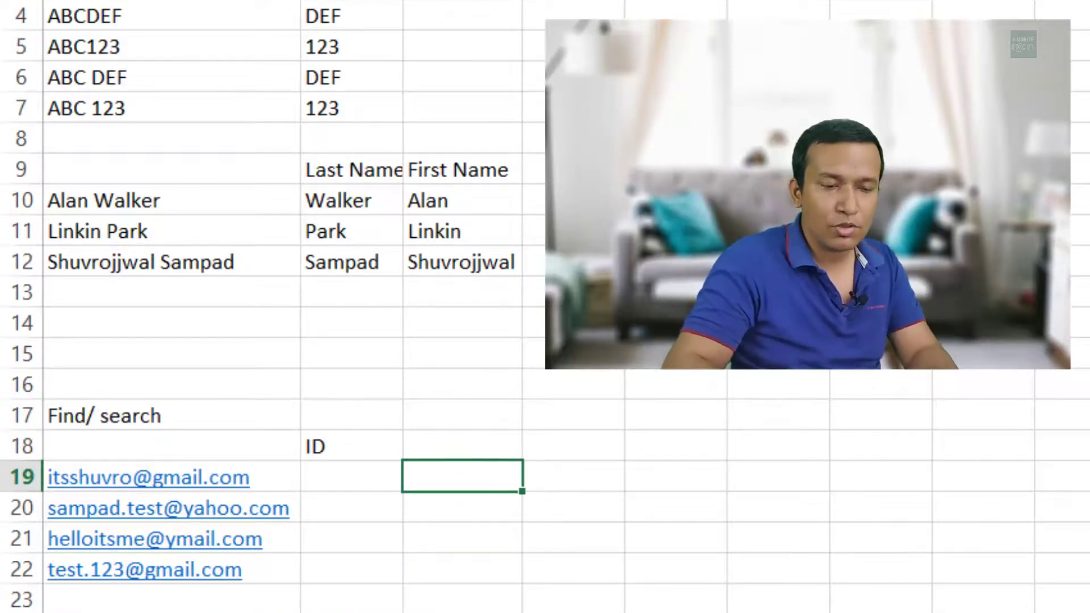
key("Left")
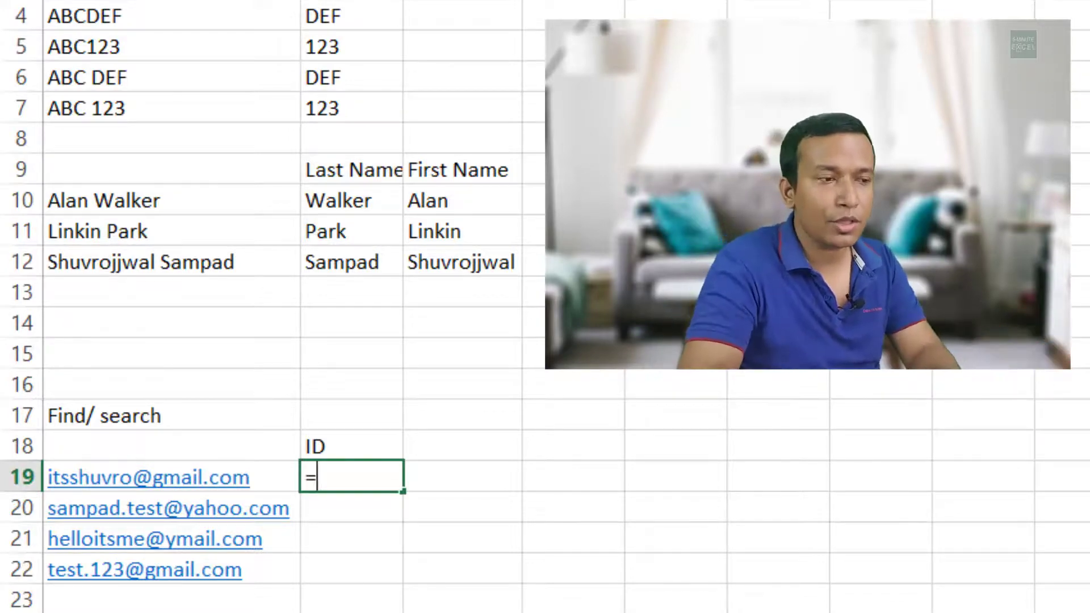
Enter =LEFT(A19,FIND("@",A19)-1) in B19 to extract the first e-mail's ID.
type("lfet")
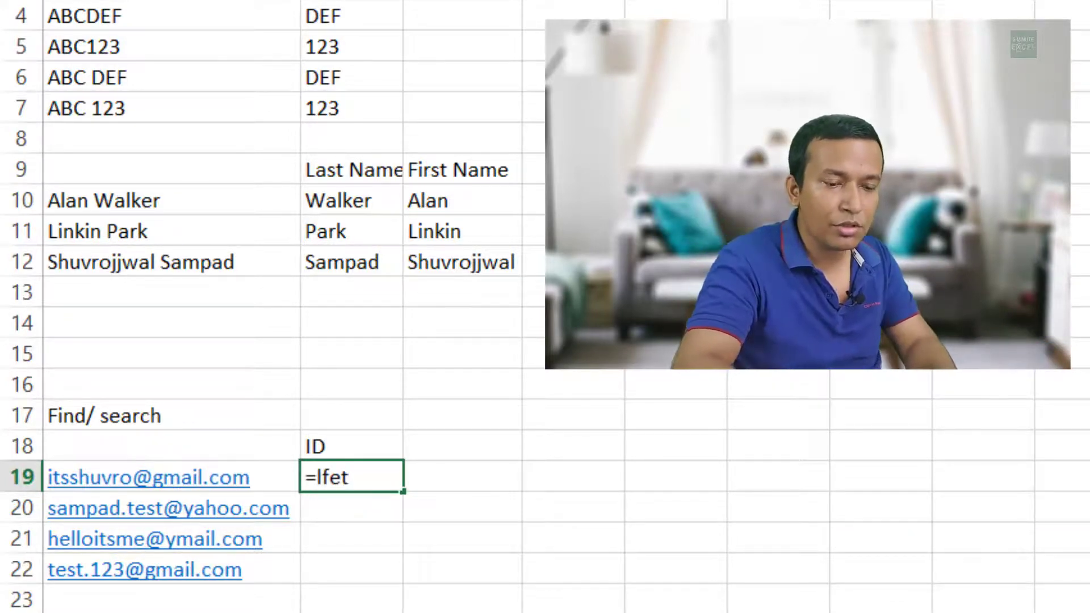
type("eft(")
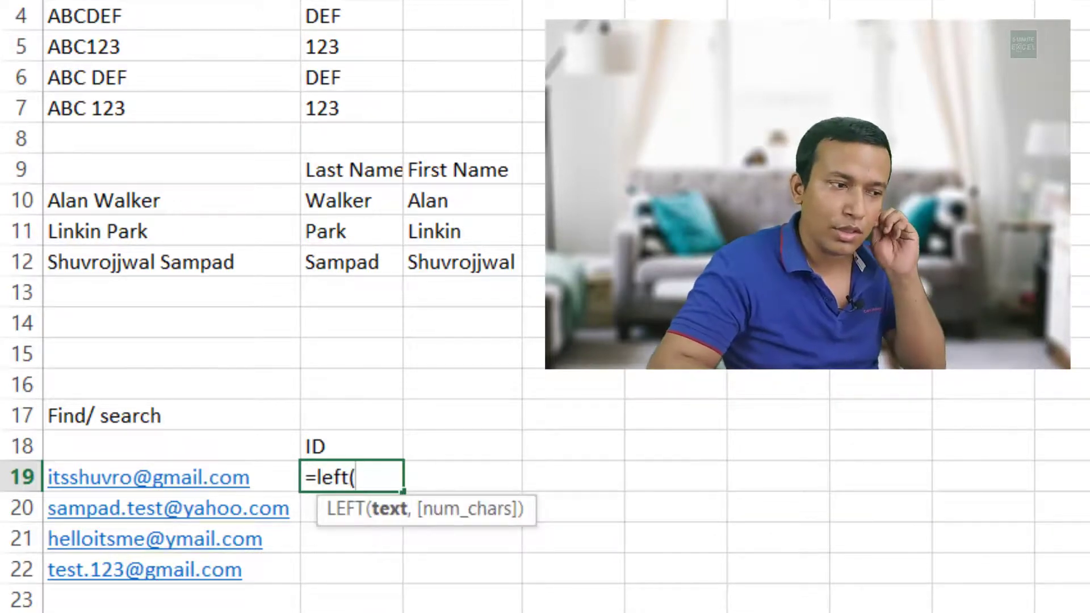
left_click(276, 477)
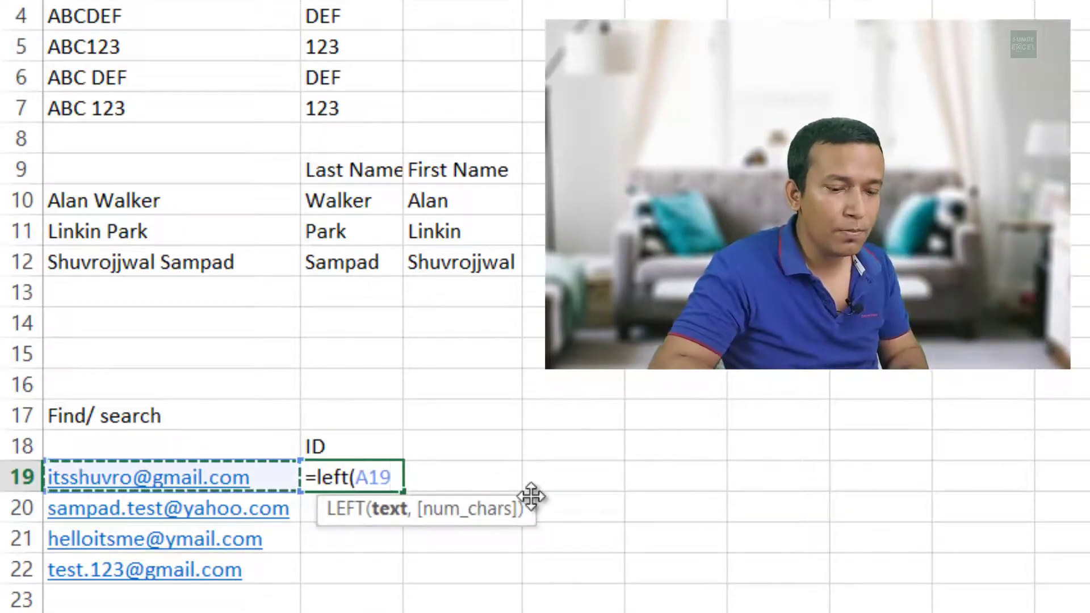
type(",f")
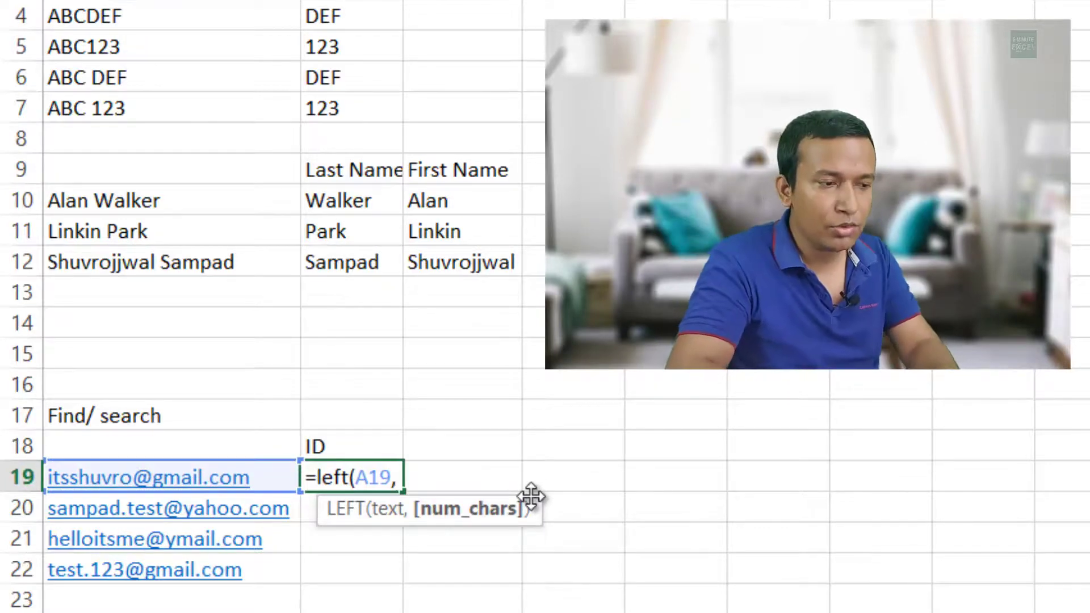
type("ind(\"")
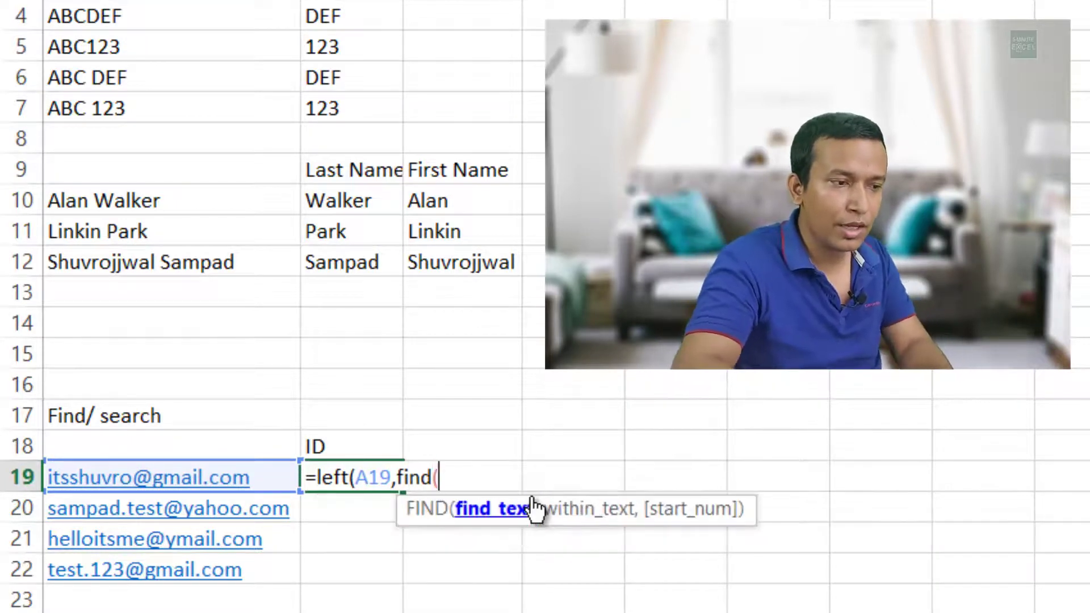
type("@")
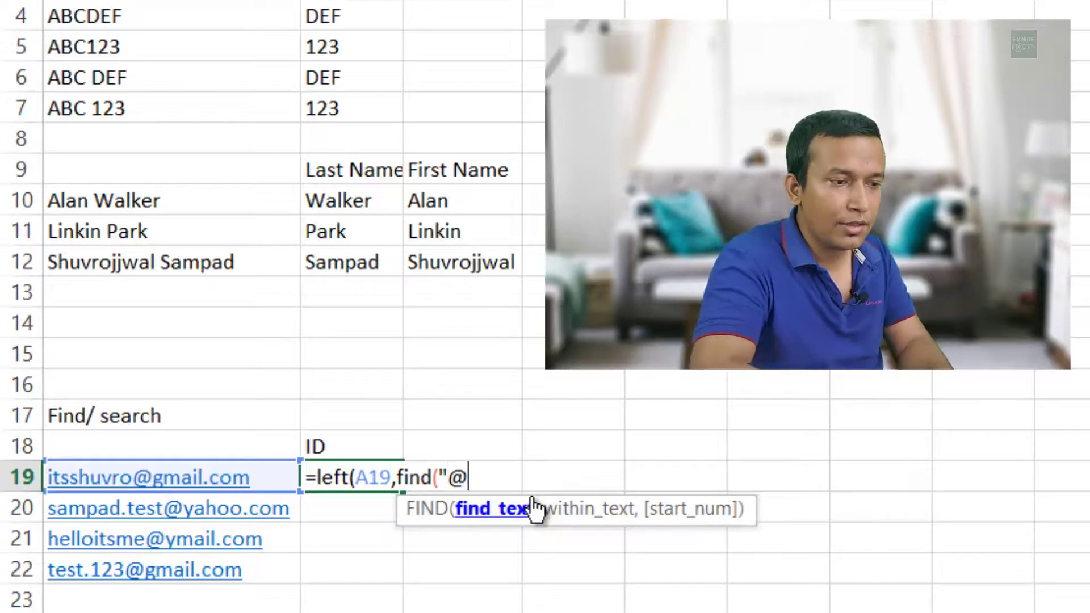
type("\"")
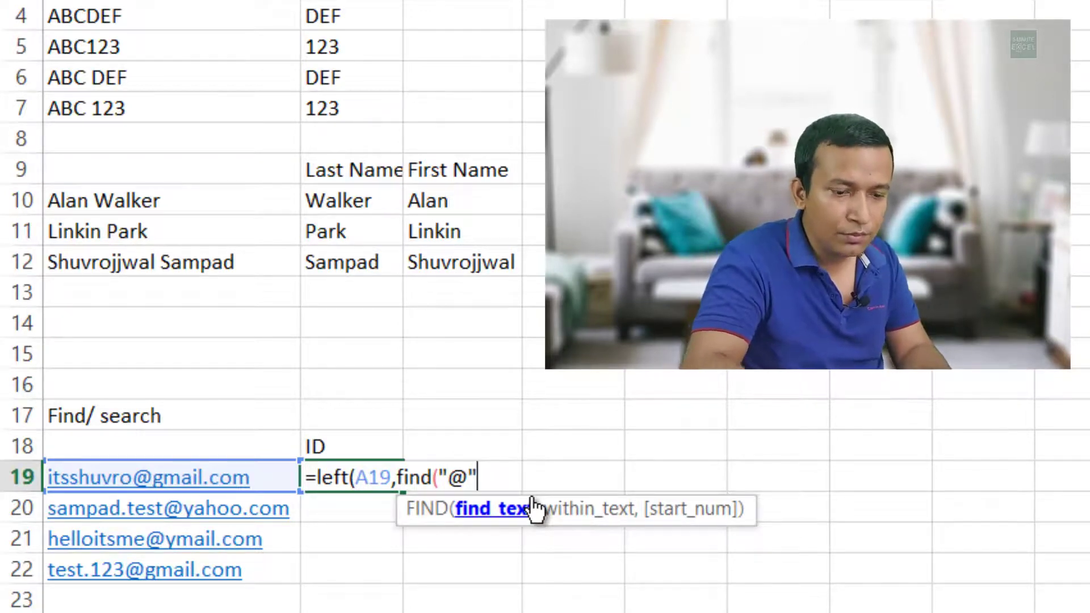
type(",")
left_click(285, 472)
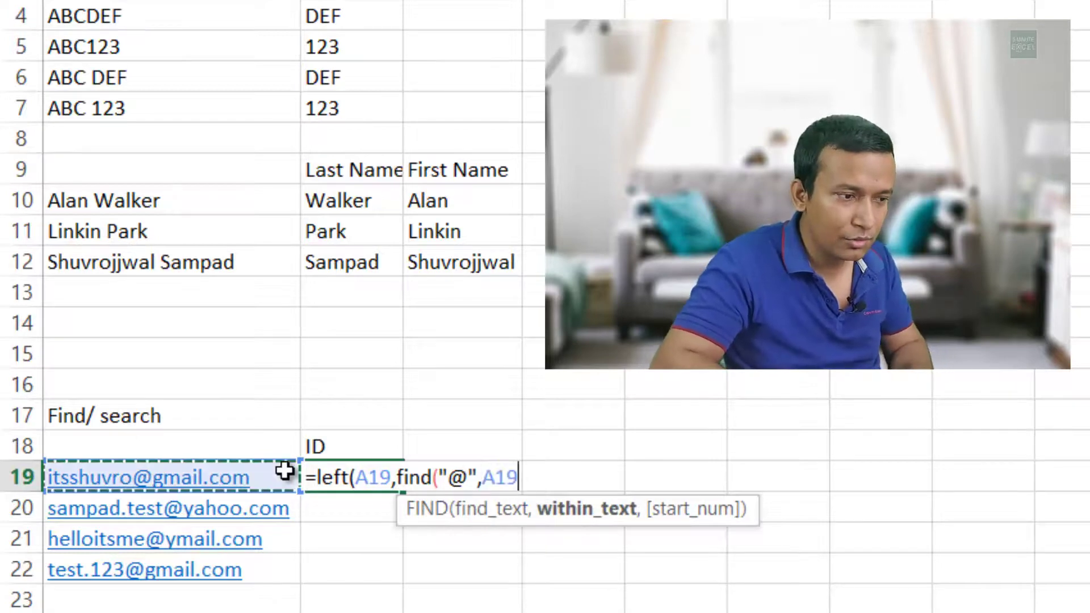
type(")-1")
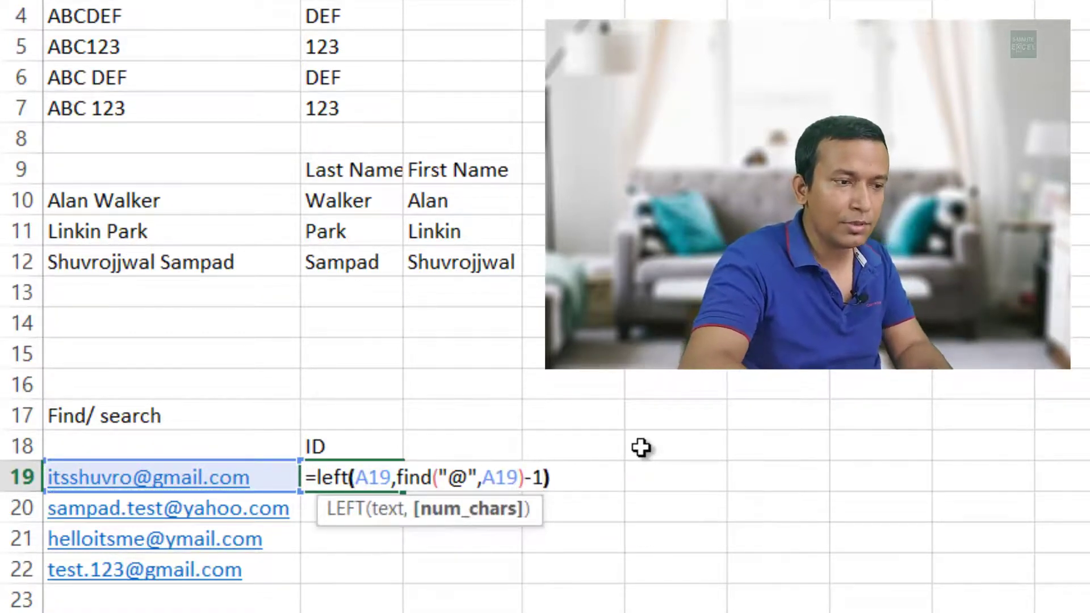
key("Return")
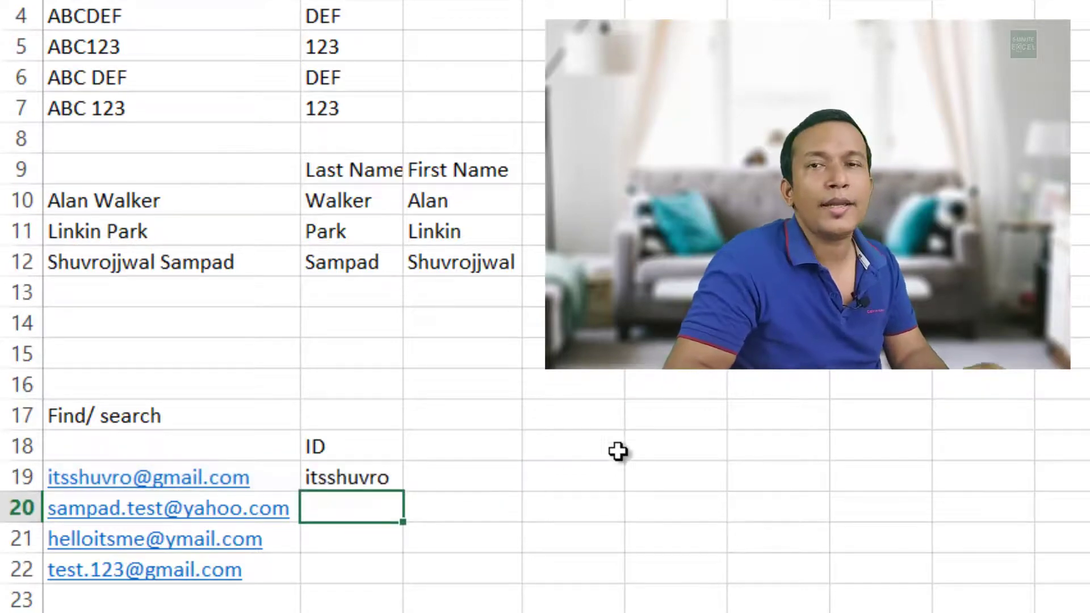
Copy the ID formula down through B22 and start autofitting the ID column.
left_click(377, 473)
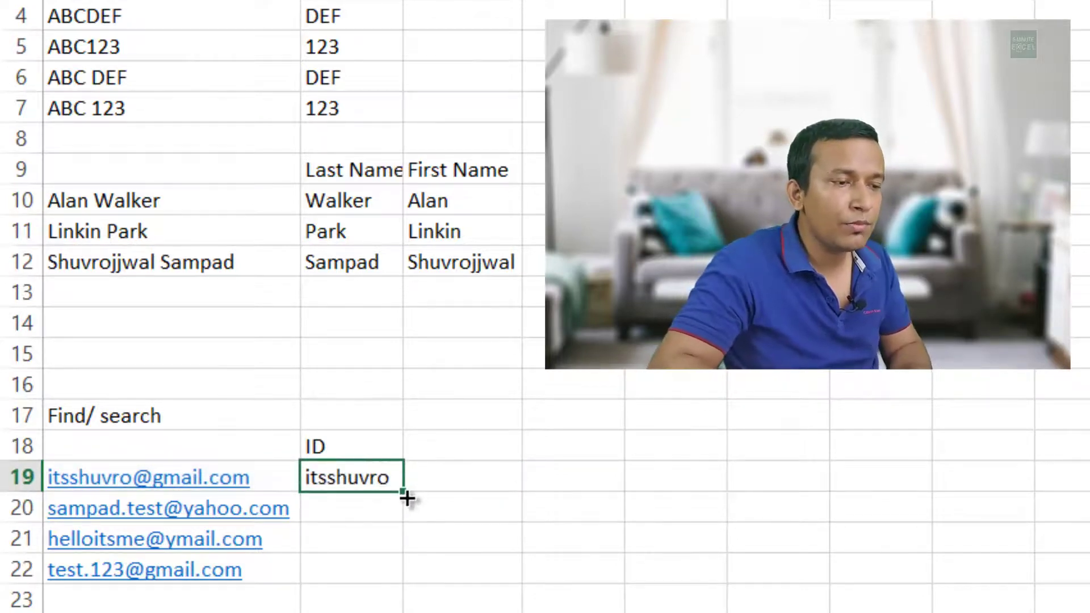
double_click(404, 492)
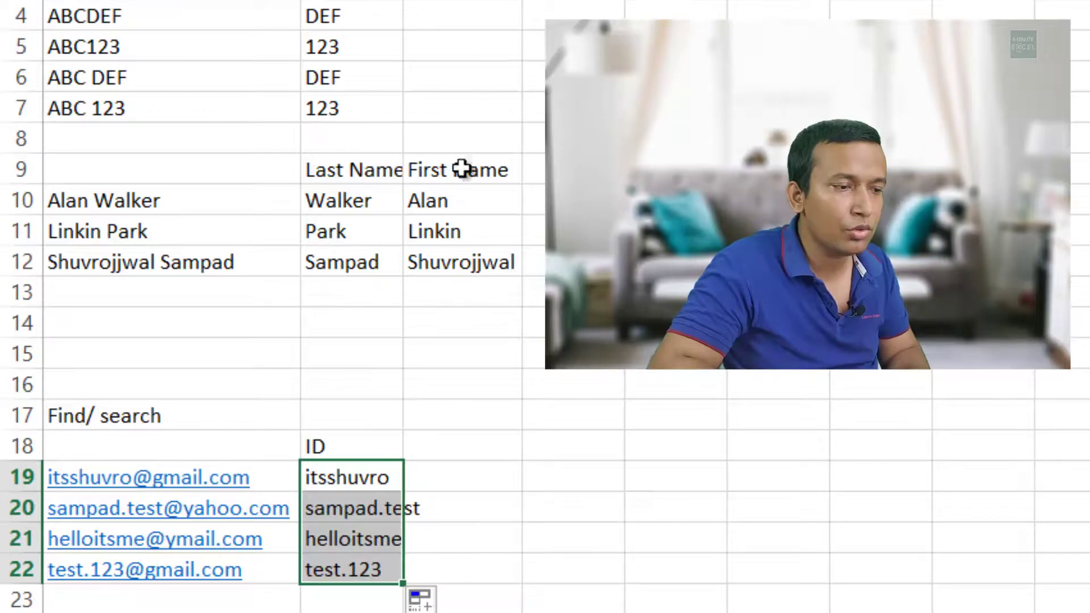
key("alt+h")
Finish autofitting the ID column and enter the header domain in C18.
key("o")
key("i")
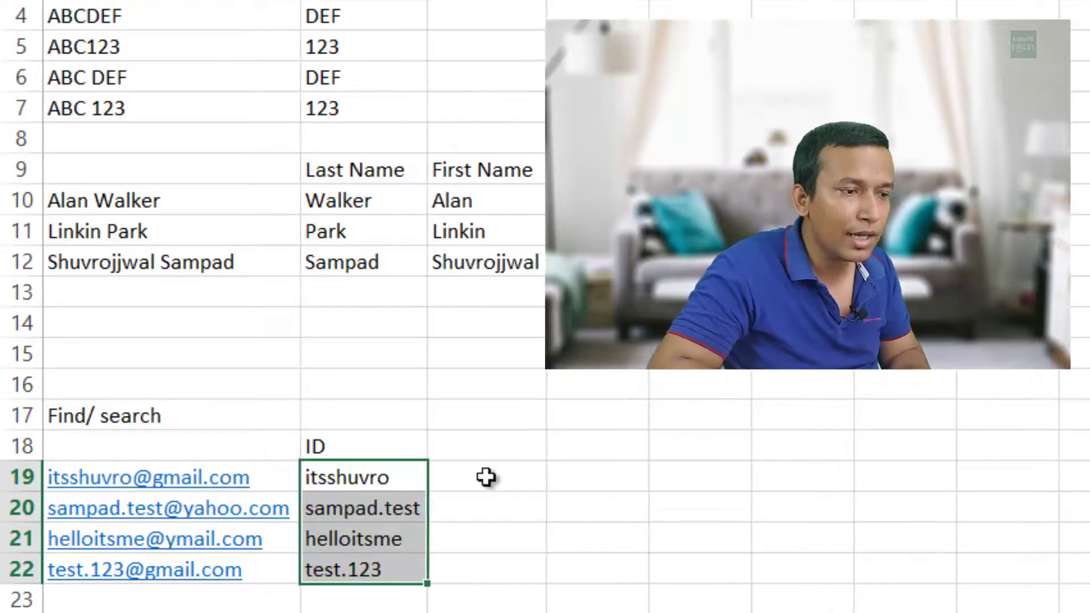
left_click(484, 454)
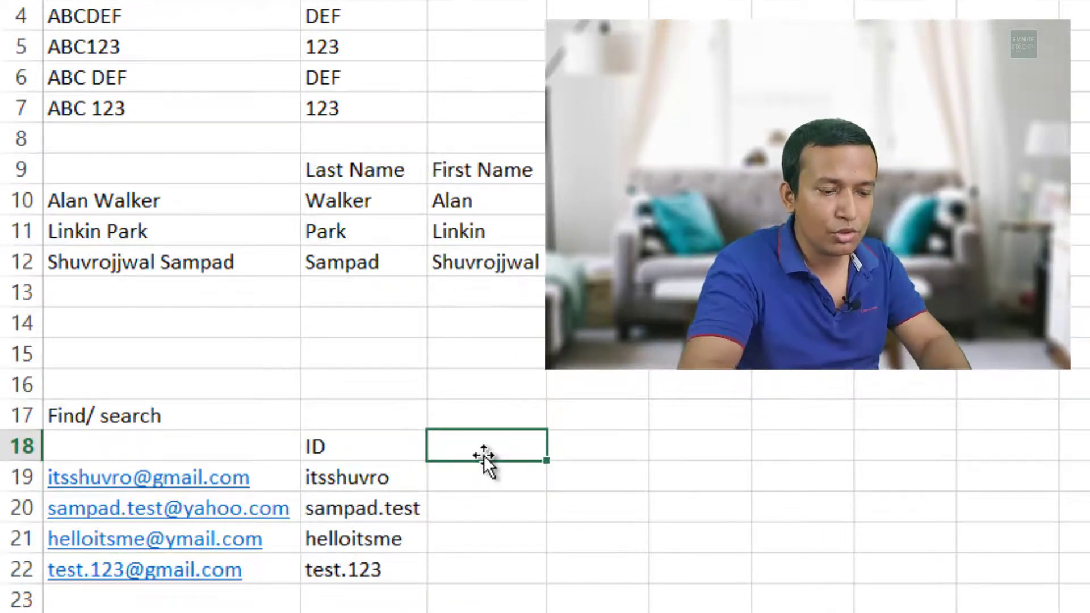
type("domain")
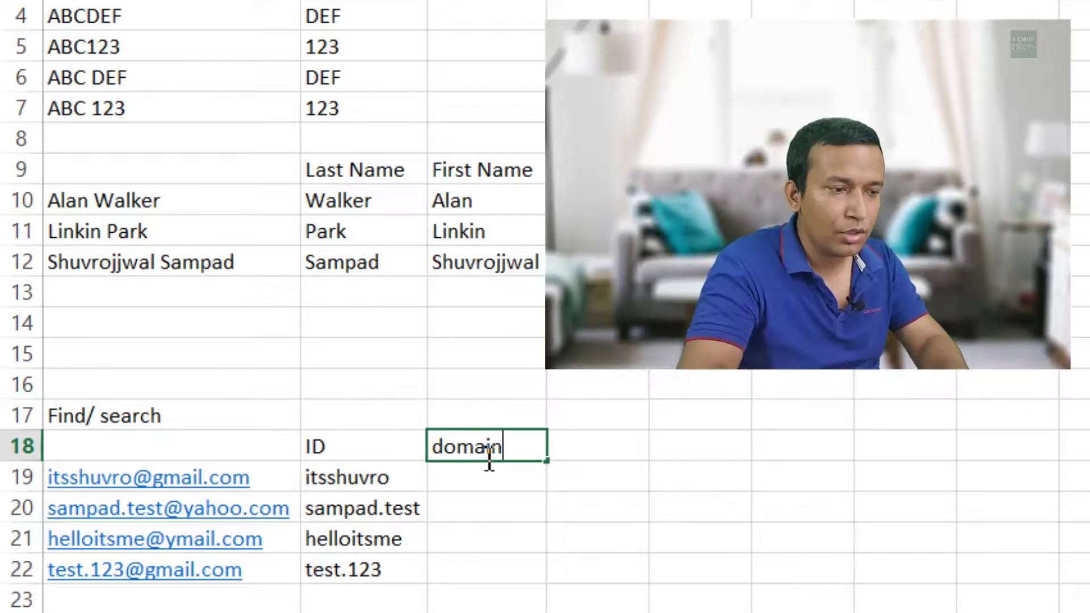
key("Return")
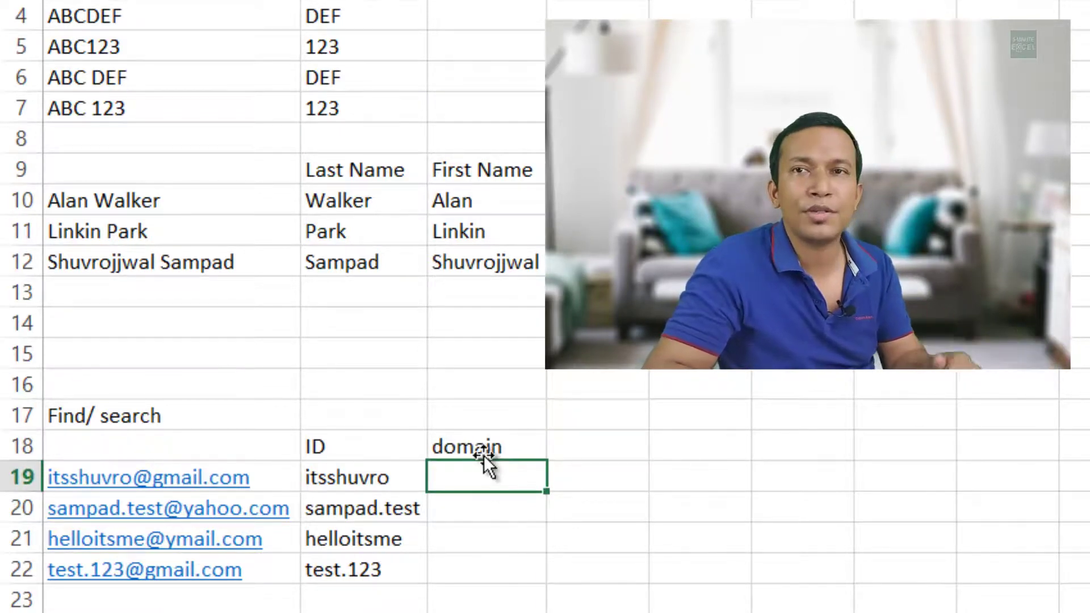
Enter =RIGHT(A19,LEN(A19)-FIND("@",A19)) in C19 to pull the first domain.
type("=r")
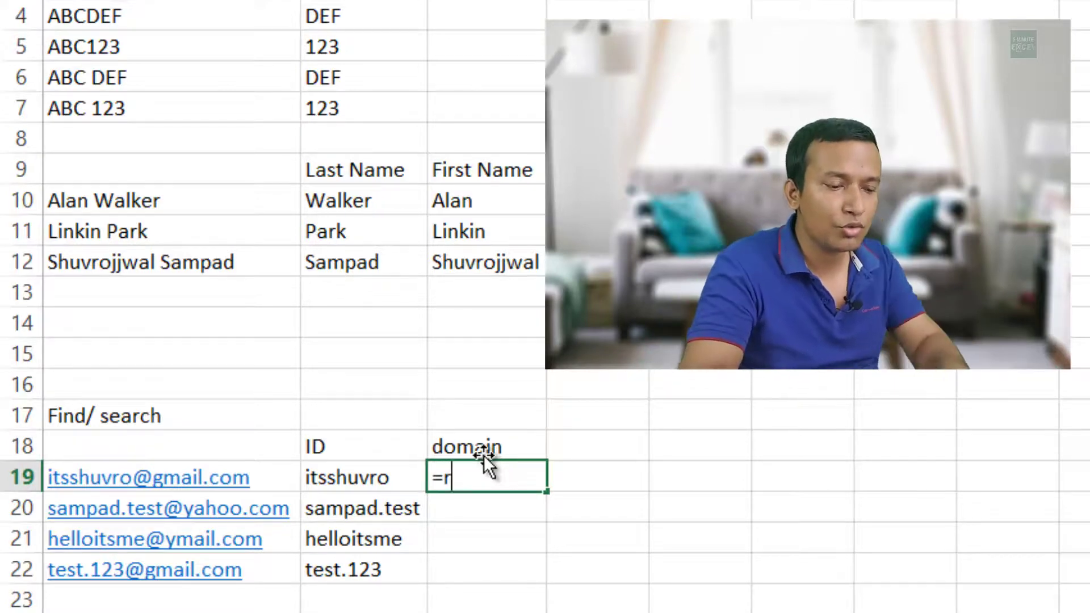
type("ight")
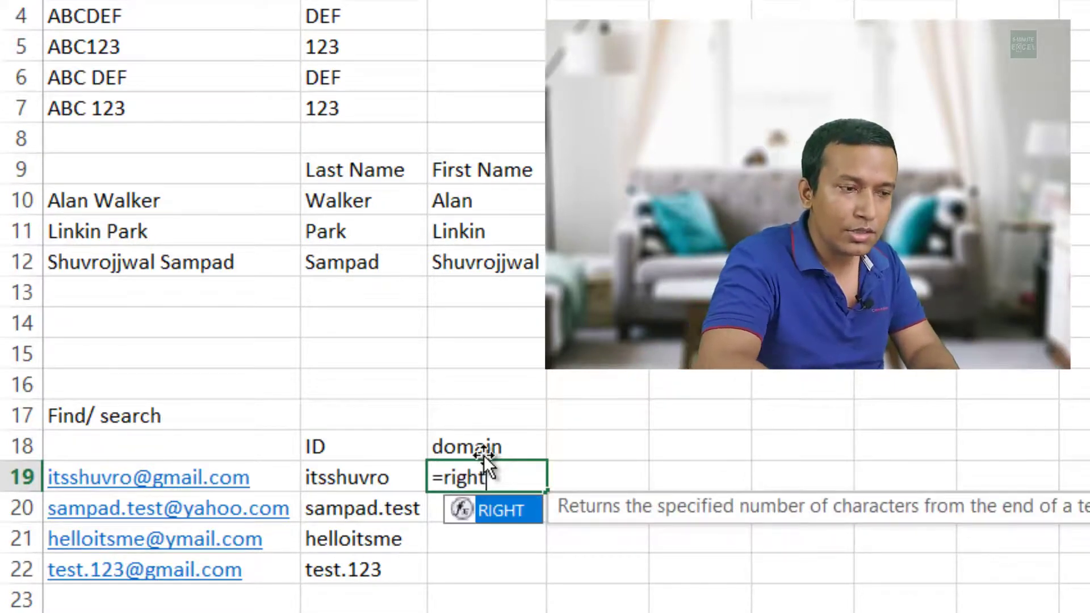
type("(")
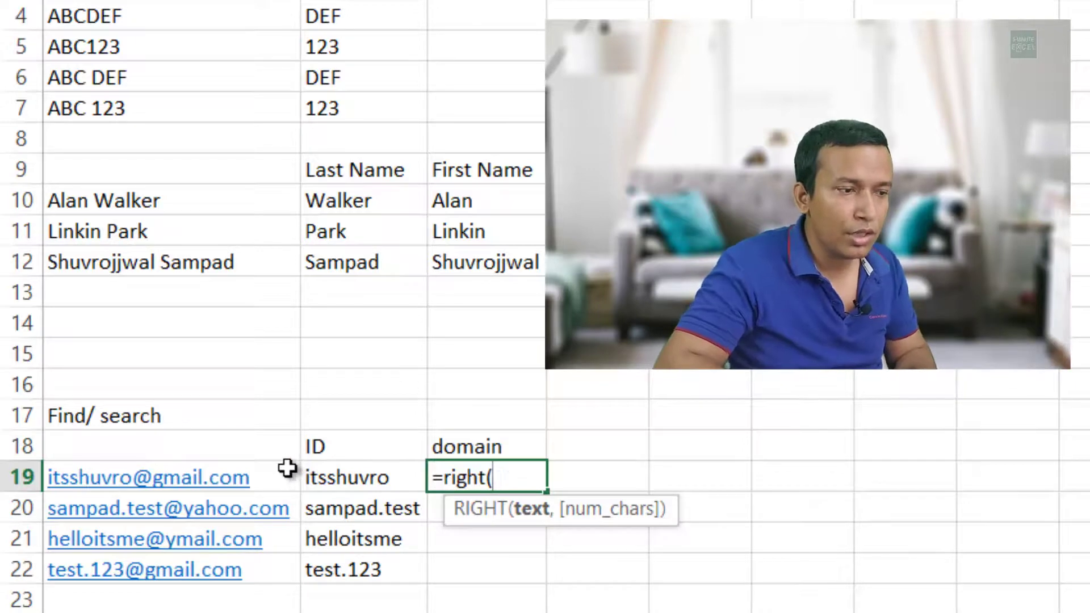
left_click(287, 468)
type(",")
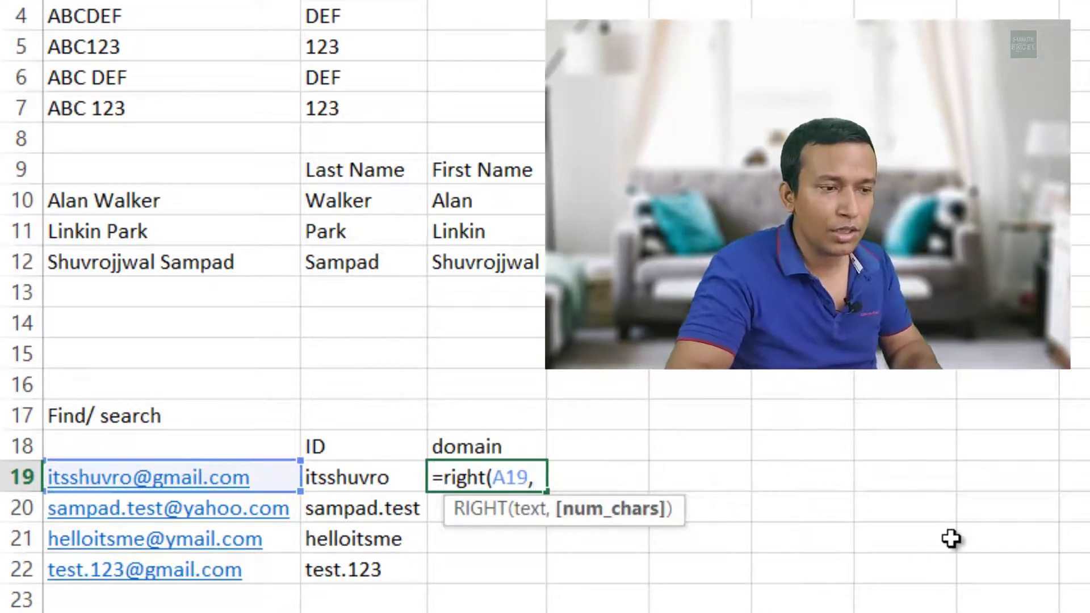
type("len(")
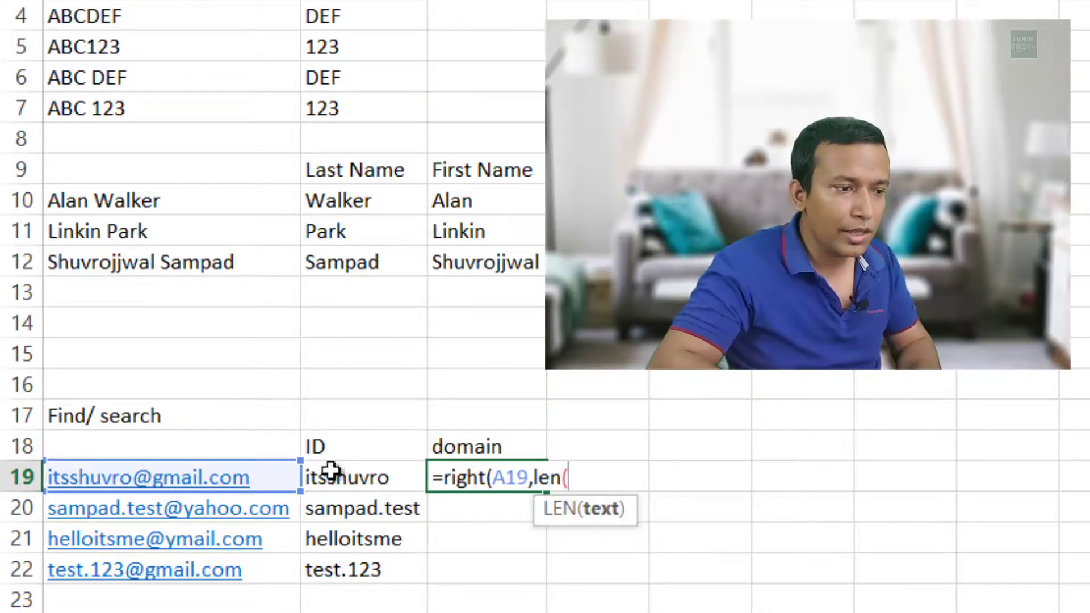
left_click(286, 470)
type(")")
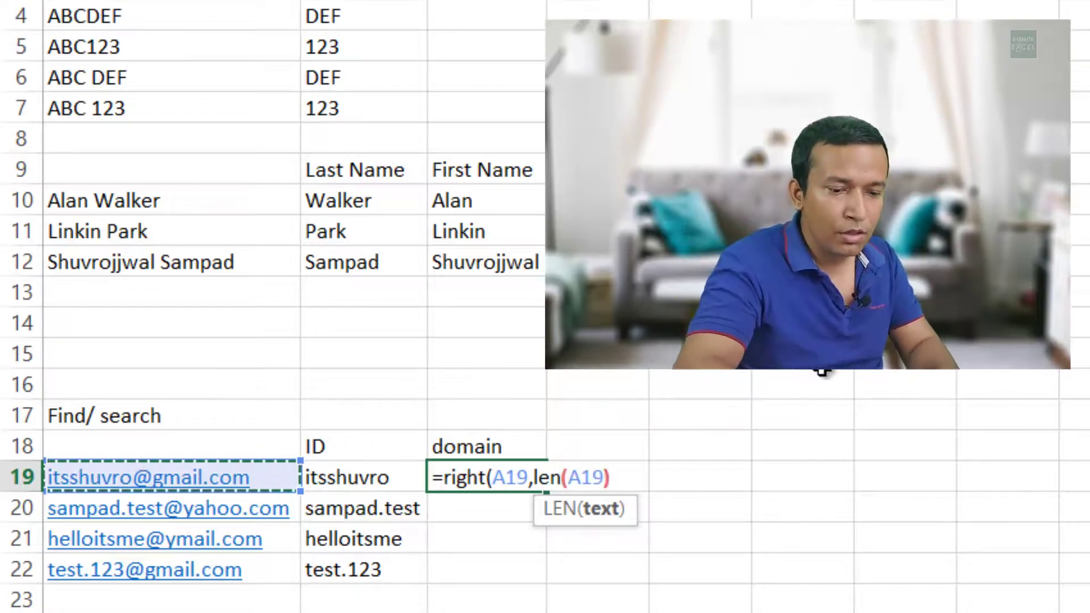
type("-fi")
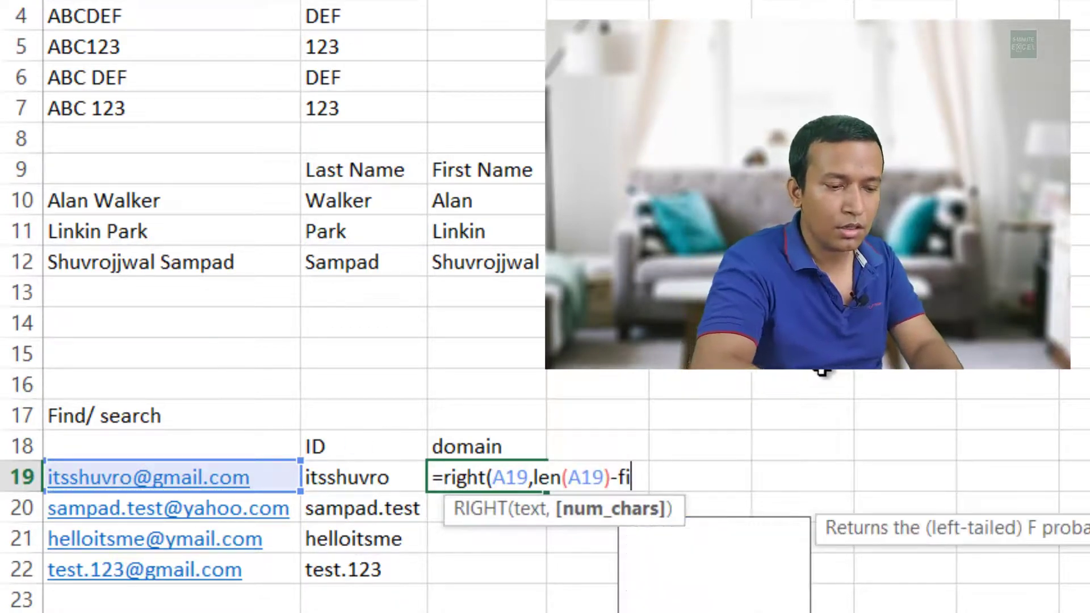
type("nd(\"@\"")
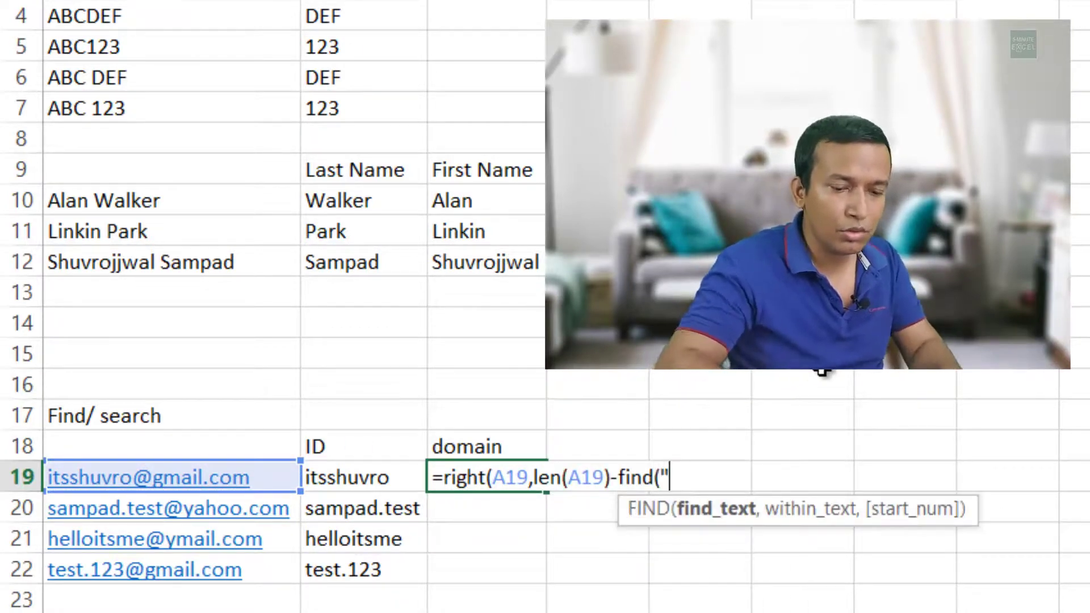
type(",")
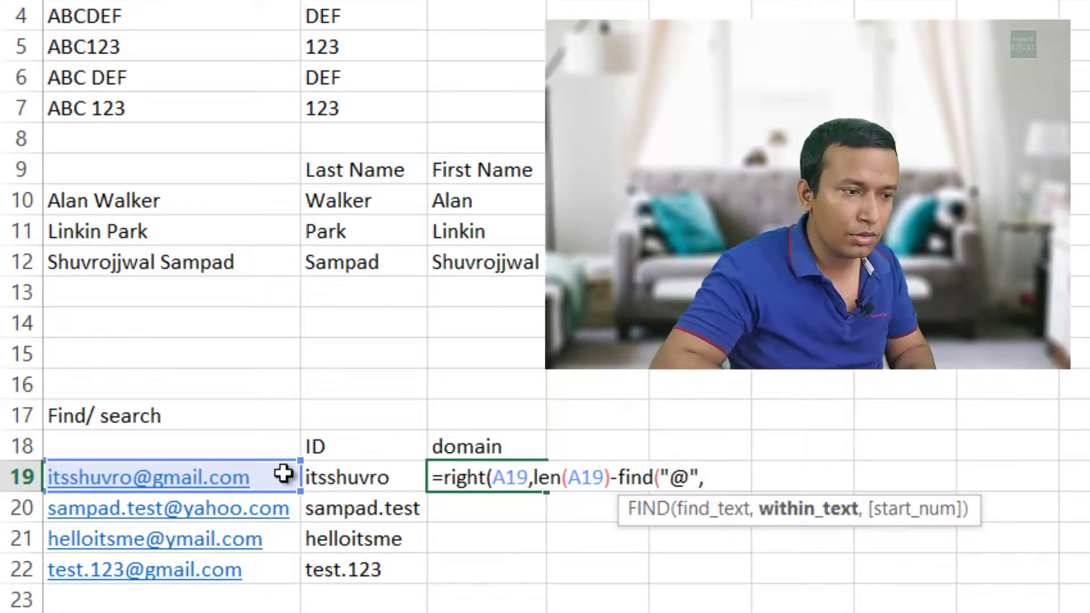
left_click(284, 477)
type(")")
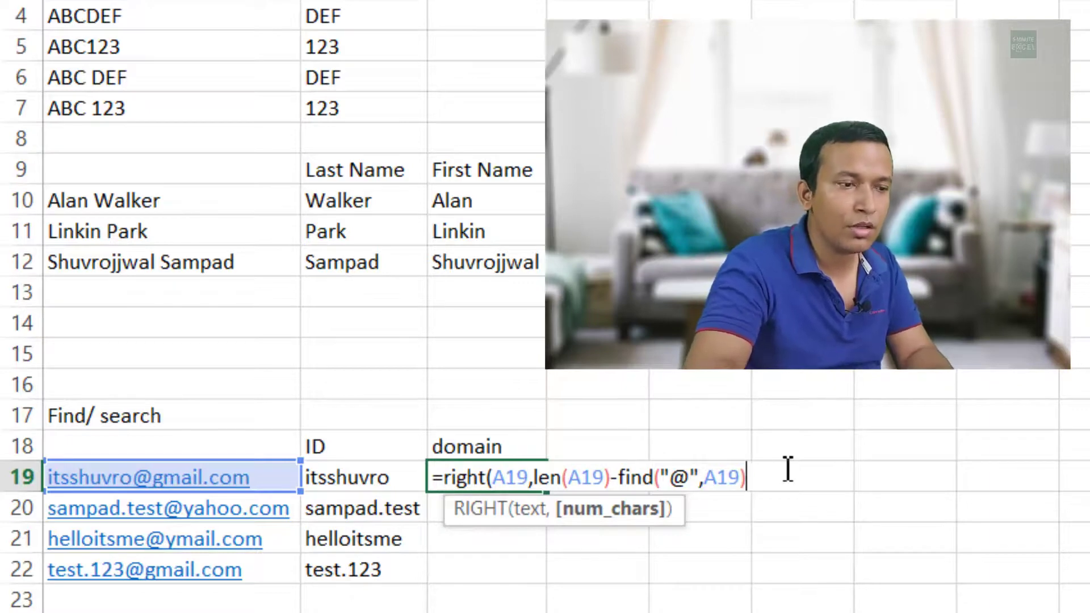
key("Return")
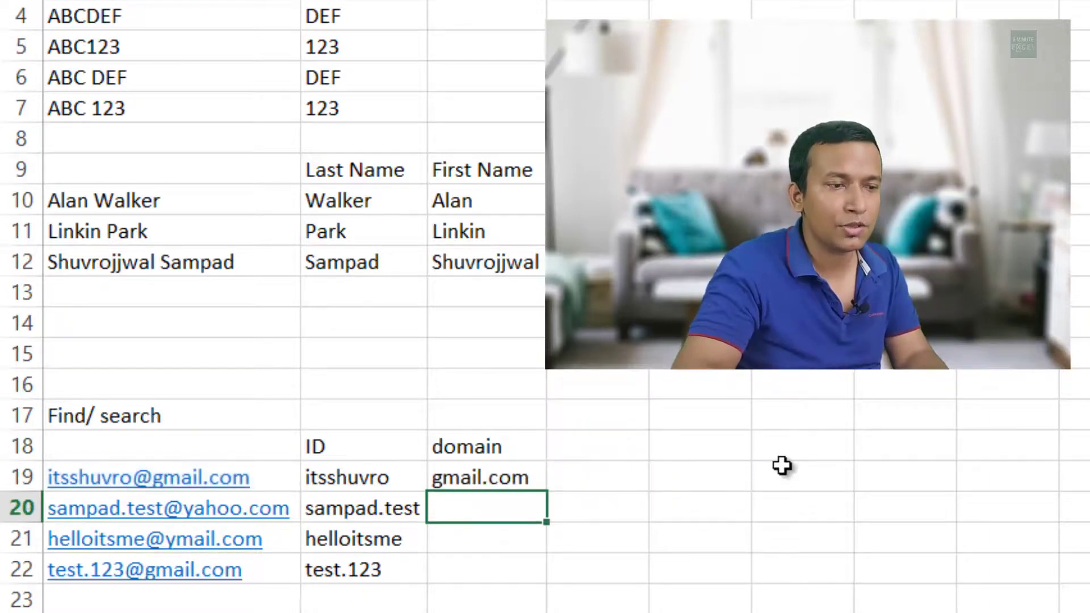
Fill the domain formula down to C22, returning gmail.com, yahoo.com, ymail.com and gmail.com.
left_click(491, 478)
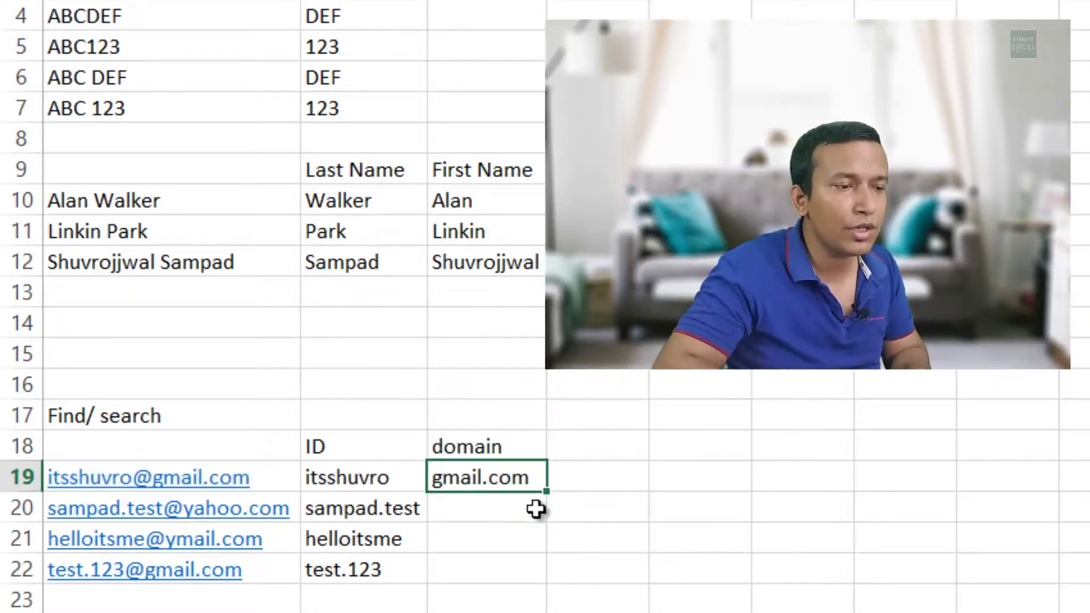
double_click(550, 499)
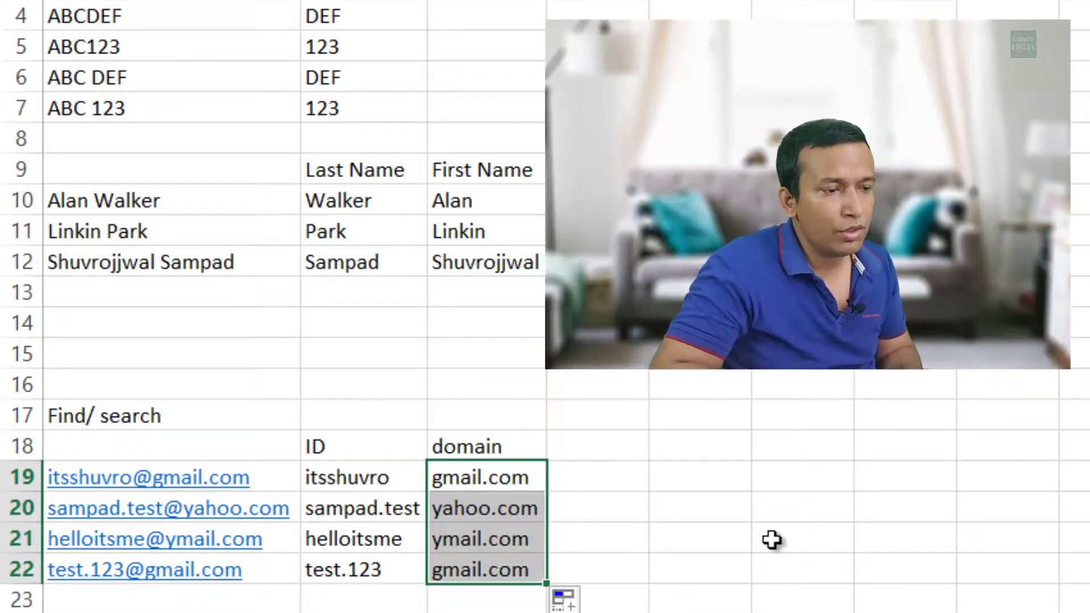
left_click(602, 445)
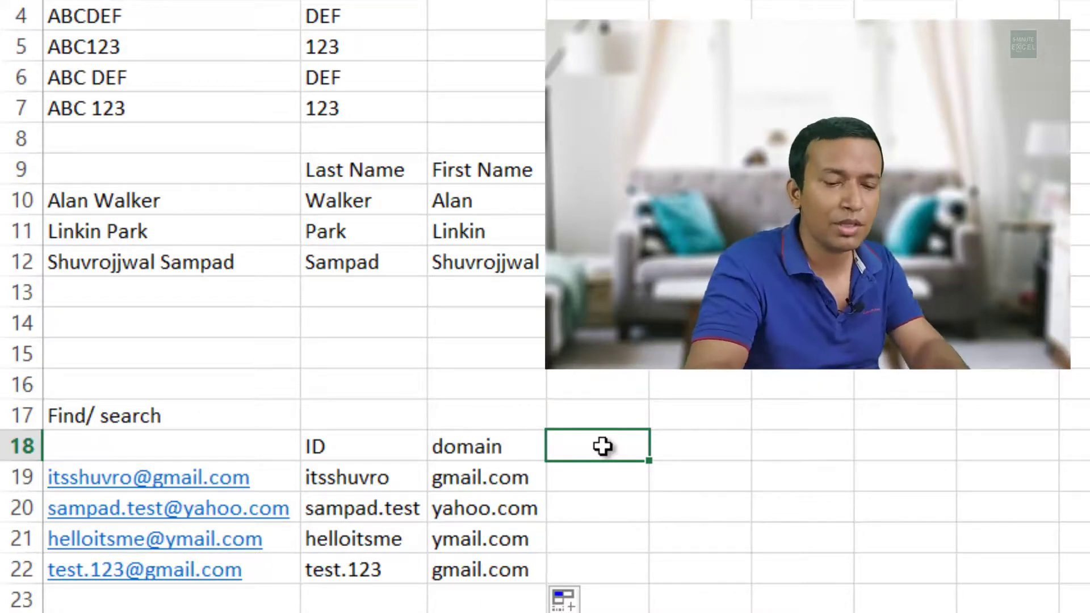
Label D18 Ext and enter =RIGHT(A19,3) in D19.
double_click(602, 447)
type("Ext")
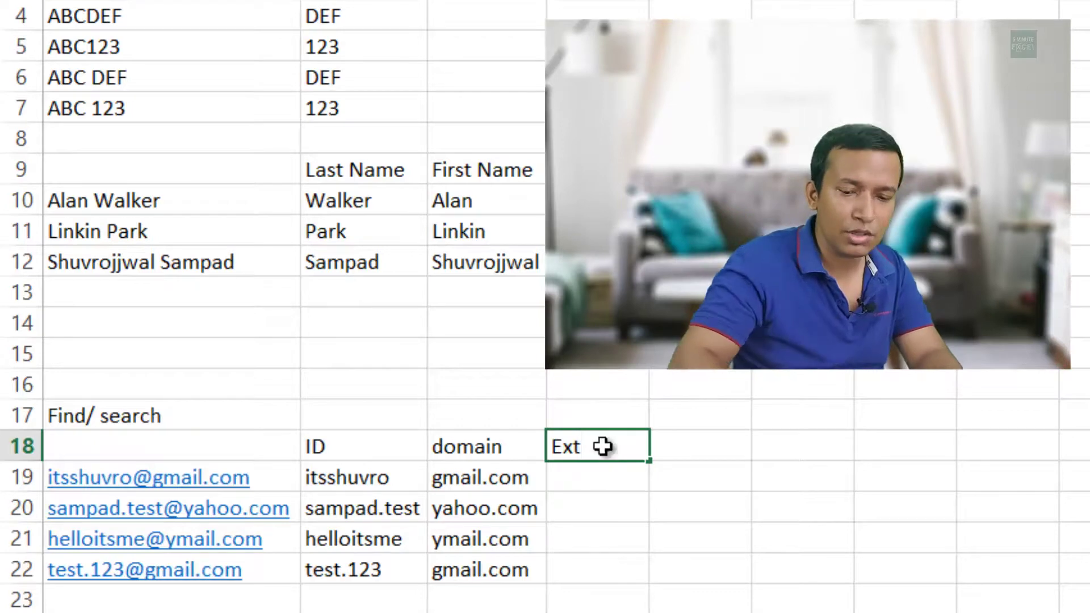
key("Return")
type("=roi")
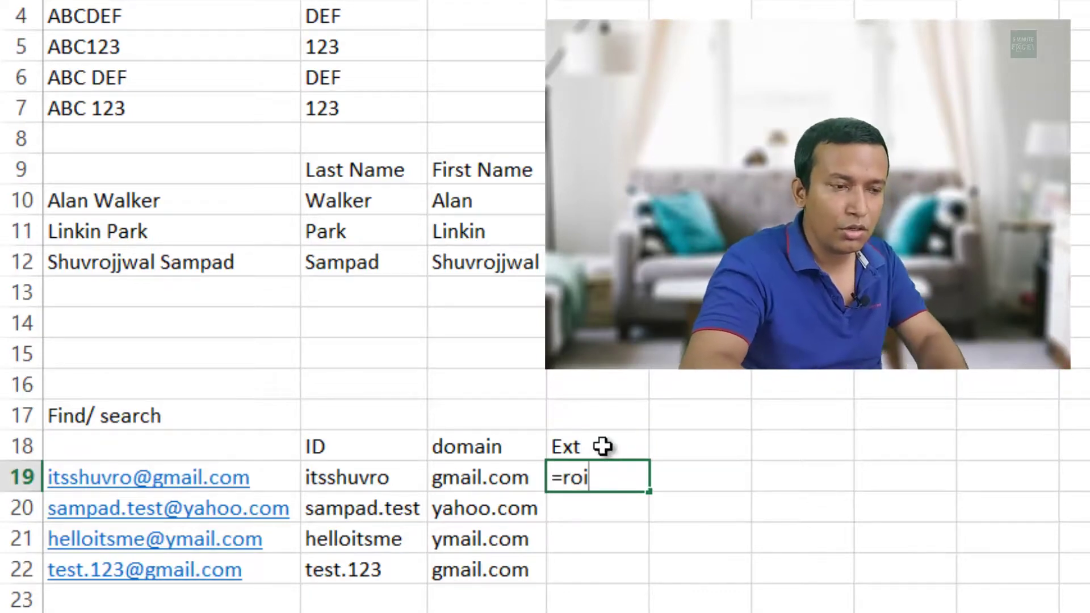
key("BackSpace")
key("BackSpace")
type("ight")
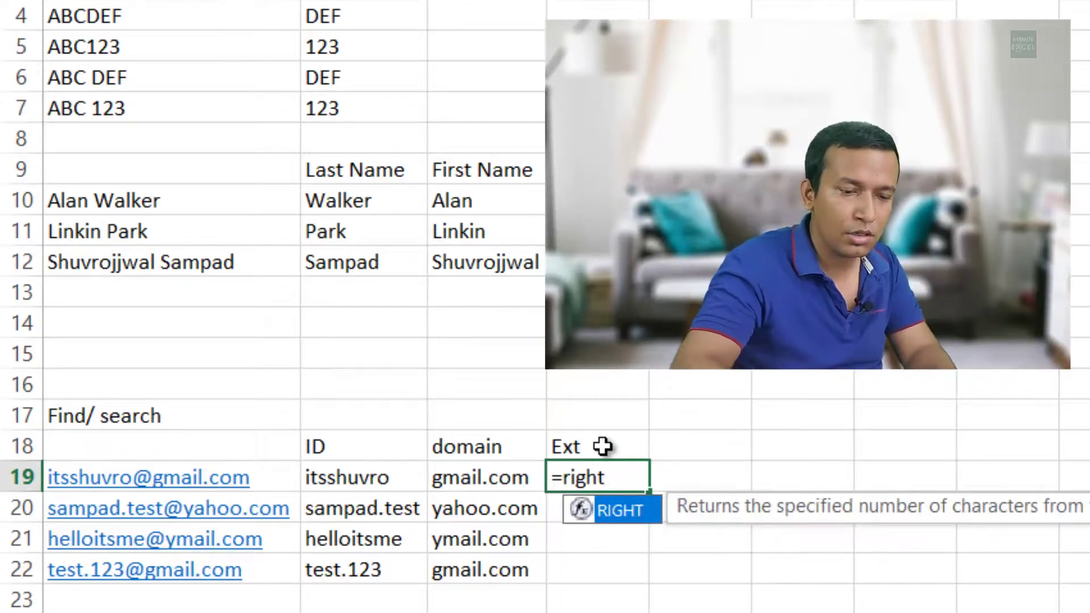
type("(")
left_click(288, 475)
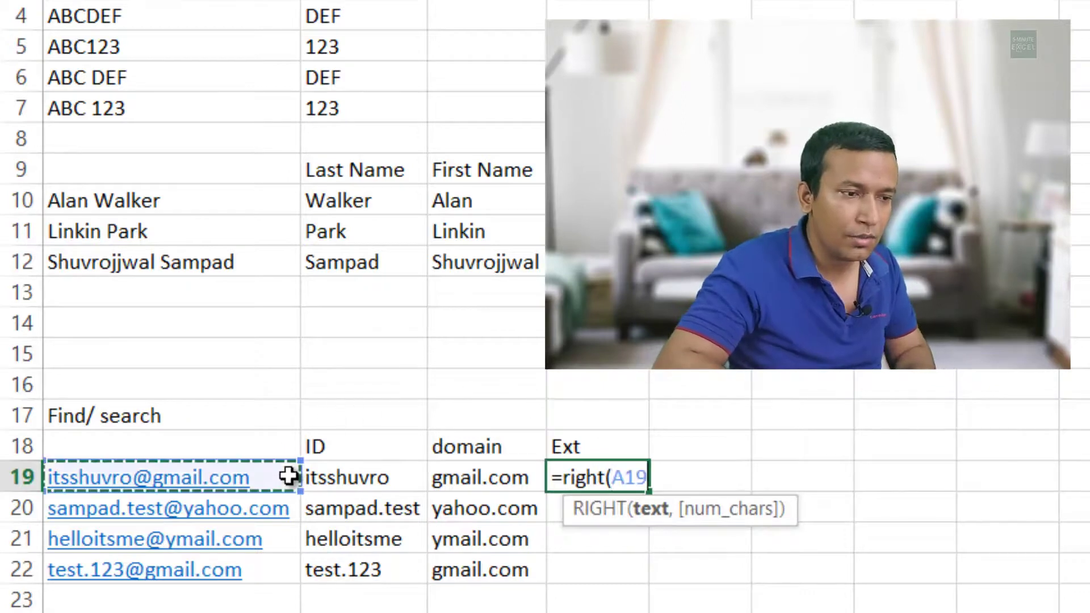
type(",3")
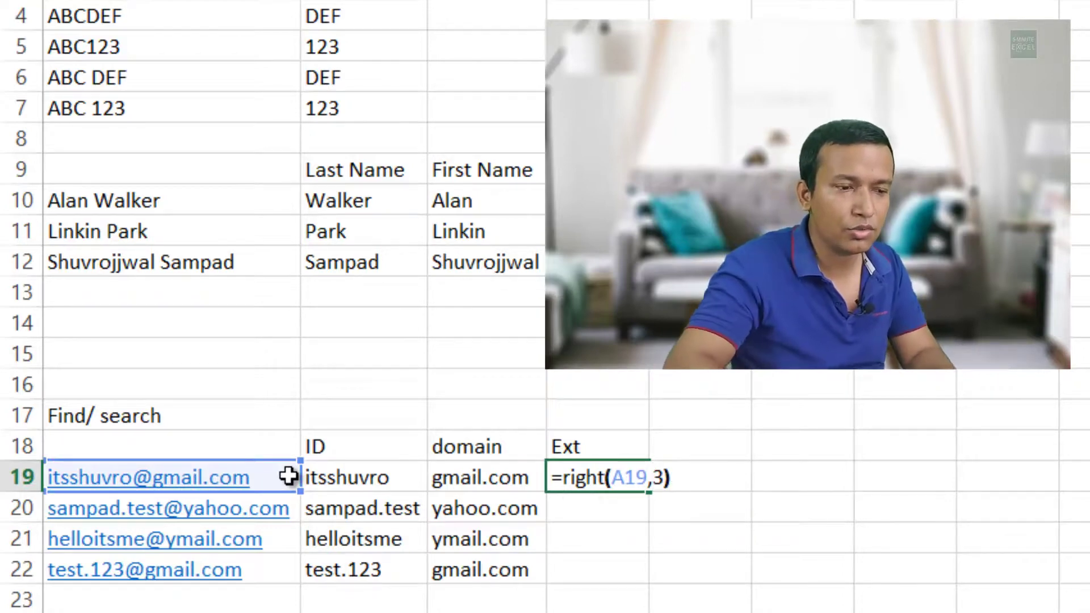
key("Return")
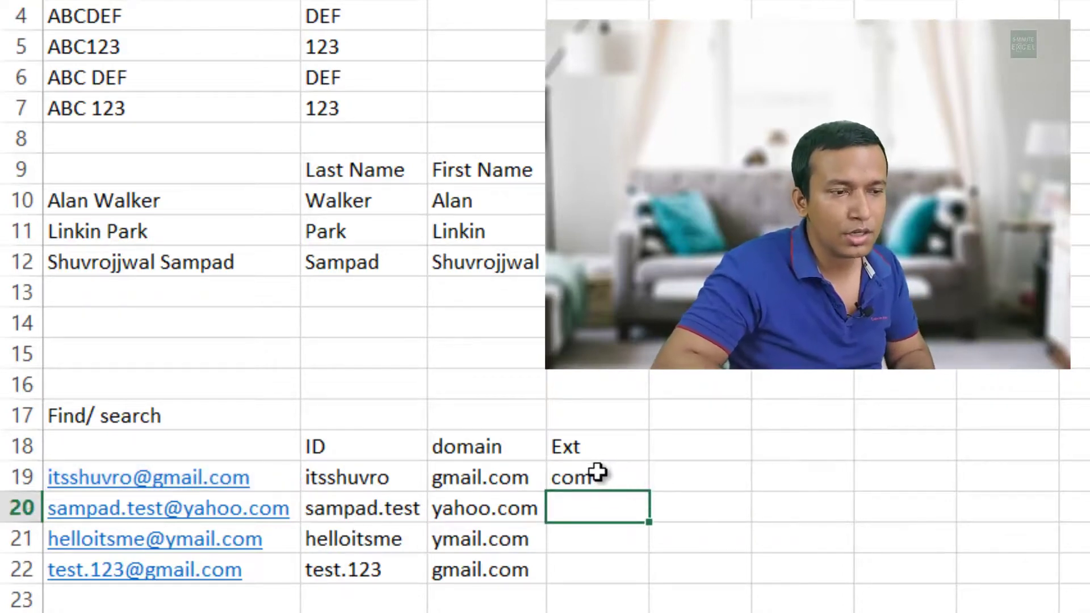
Fill the Ext formula down to D22, showing com for all four e-mails.
left_click(598, 471)
double_click(650, 491)
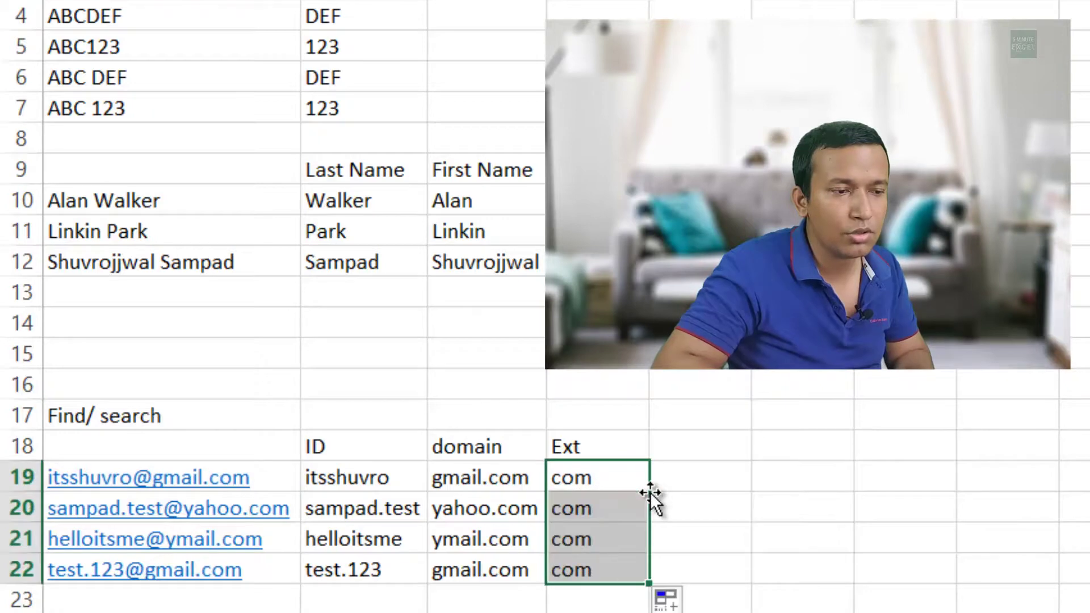
left_click(291, 575)
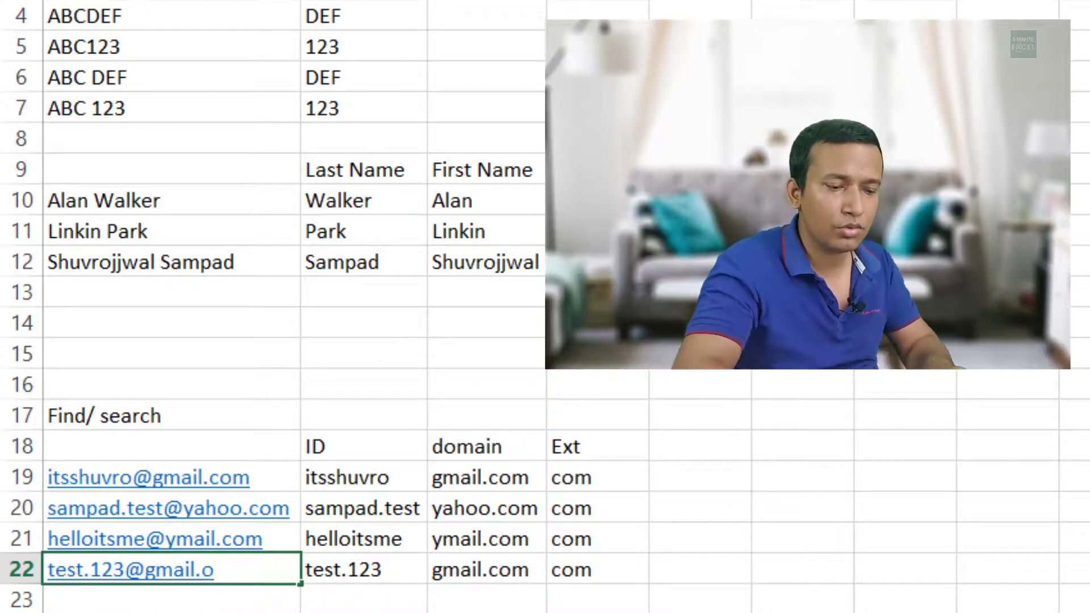
Commit the A22 address changed to end in .org, so its domain and Ext become gmail.org and org.
key("Return")
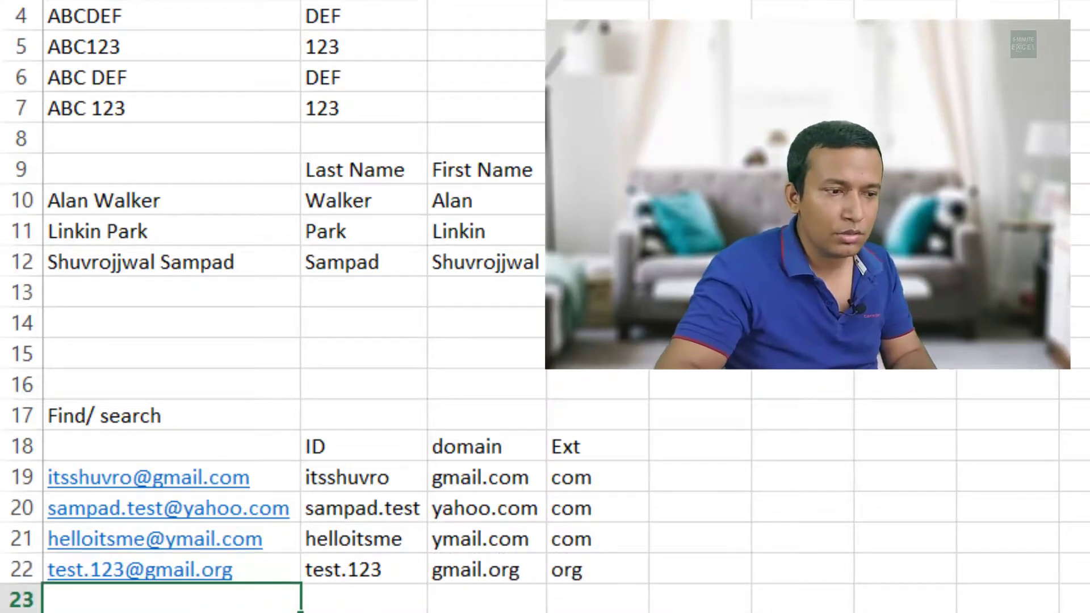